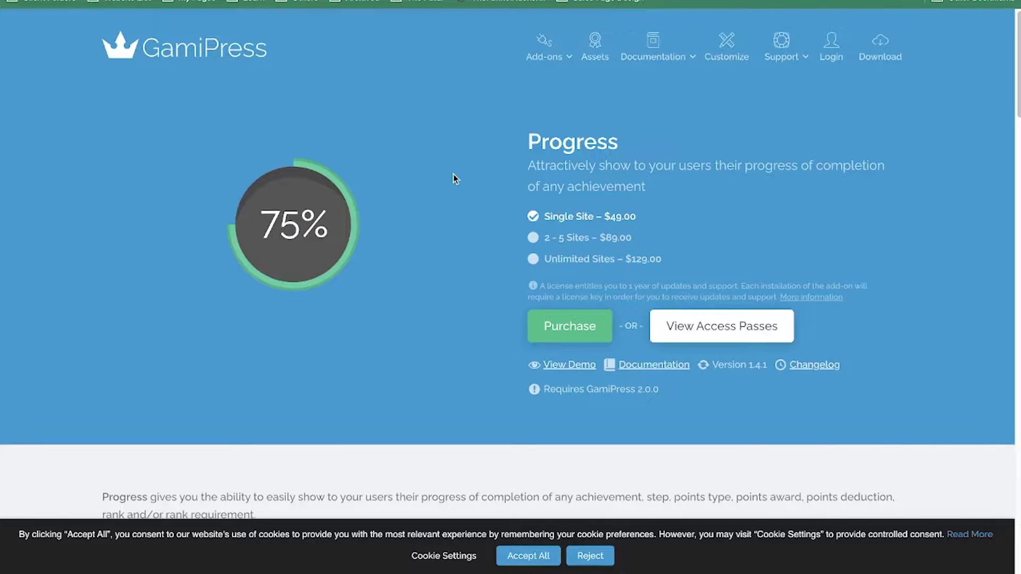
Examine the features, progress display styles and screenshots on the GamiPress Progress add-on page, along with the site's Points Types list
{"action": "scroll", "coordinate": [452, 202], "scroll_direction": "down", "scroll_amount": 5}
{"action": "scroll", "coordinate": [447, 246], "scroll_direction": "down", "scroll_amount": 4}
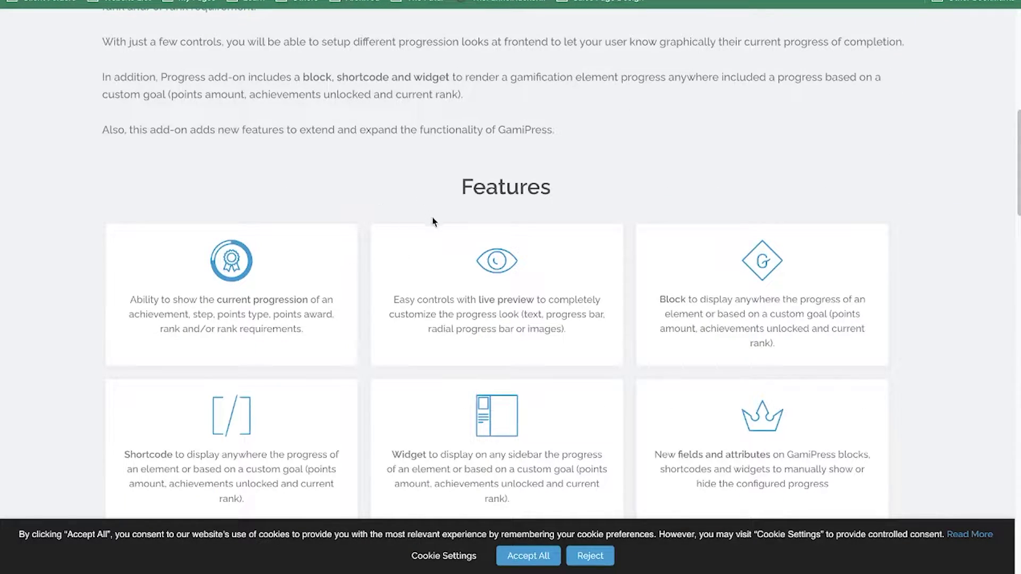
{"action": "scroll", "coordinate": [435, 244], "scroll_direction": "down", "scroll_amount": 1}
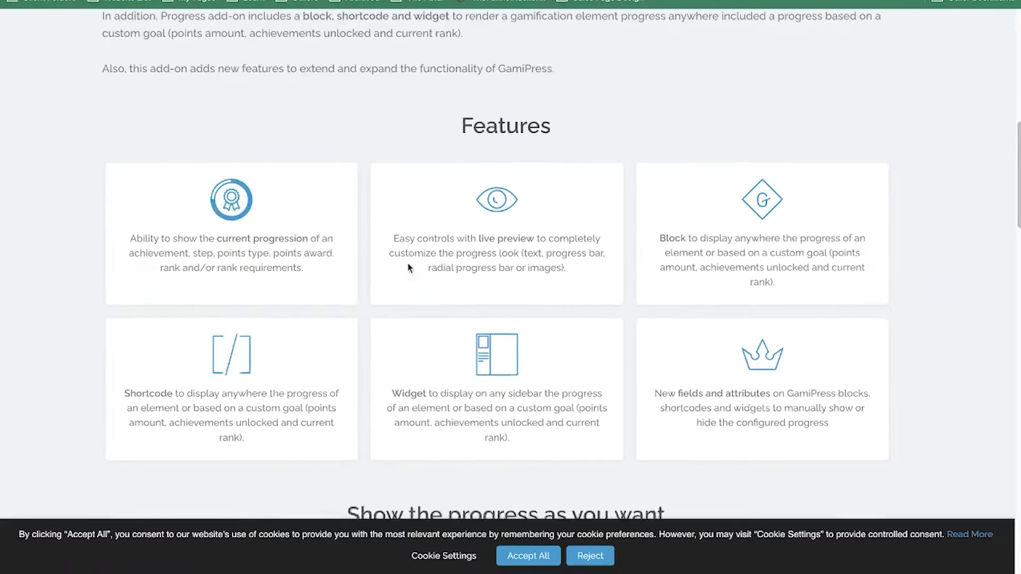
{"action": "scroll", "coordinate": [410, 268], "scroll_direction": "down", "scroll_amount": 6}
{"action": "scroll", "coordinate": [409, 268], "scroll_direction": "down", "scroll_amount": 3}
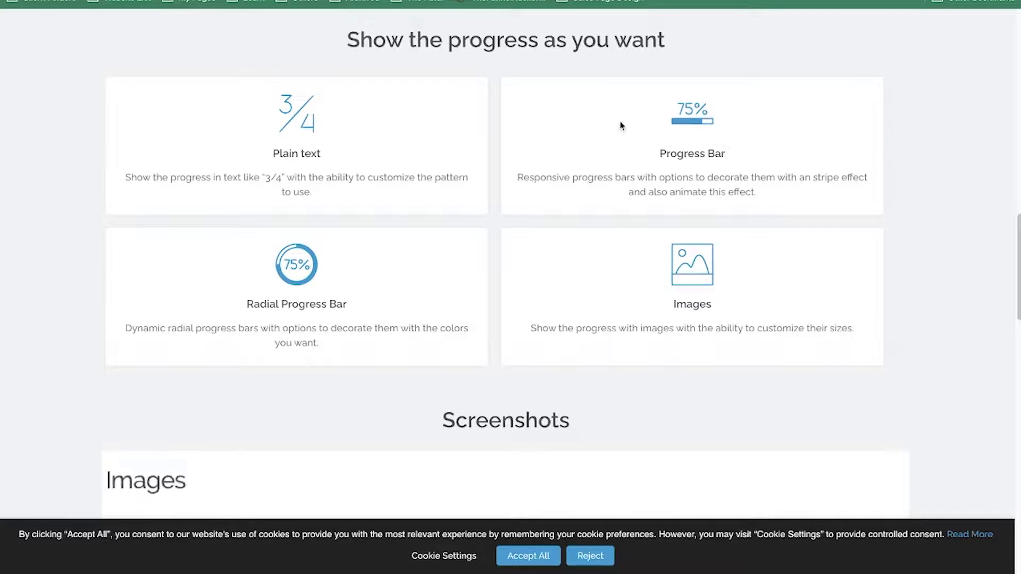
{"action": "scroll", "coordinate": [595, 314], "scroll_direction": "down", "scroll_amount": 5}
{"action": "scroll", "coordinate": [632, 325], "scroll_direction": "down", "scroll_amount": 7}
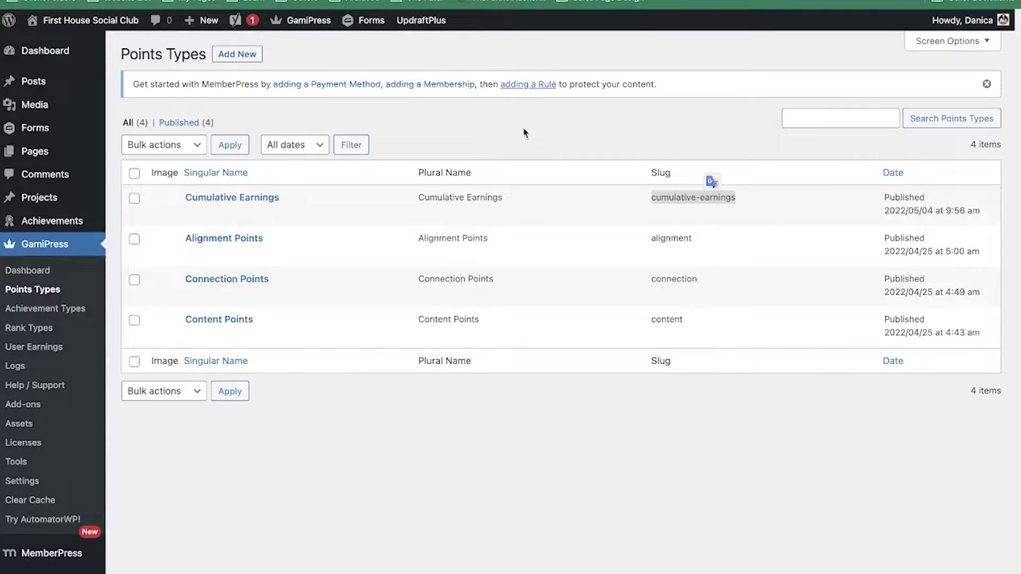
{"action": "left_click", "coordinate": [525, 152]}
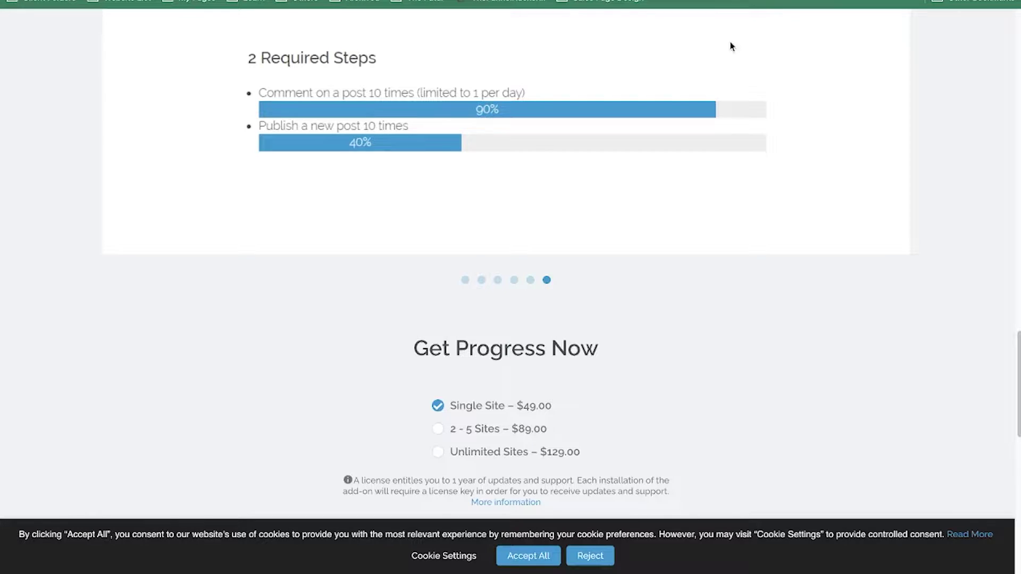
{"action": "scroll", "coordinate": [720, 233], "scroll_direction": "up", "scroll_amount": 20}
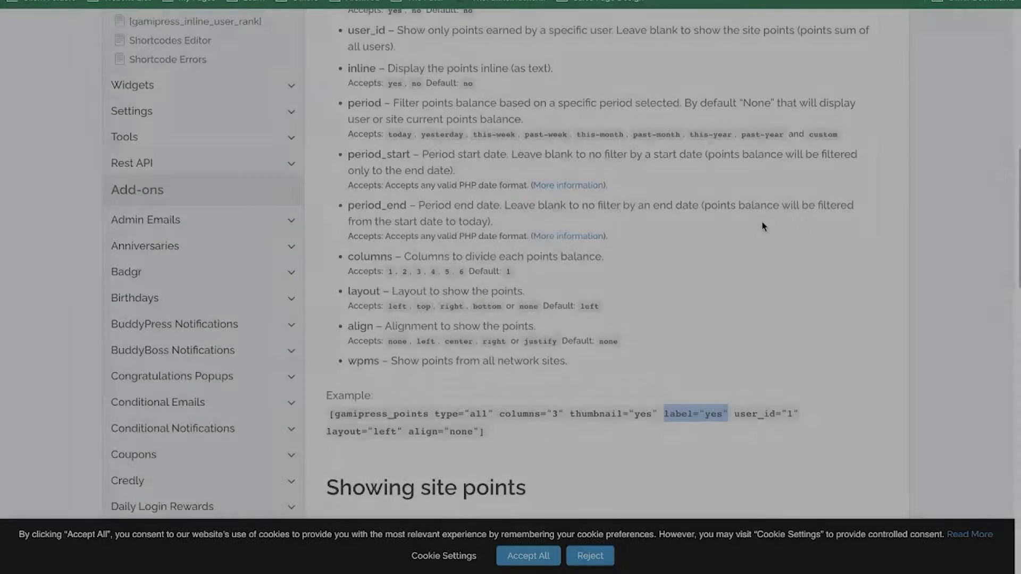
{"action": "scroll", "coordinate": [761, 222], "scroll_direction": "up", "scroll_amount": 5}
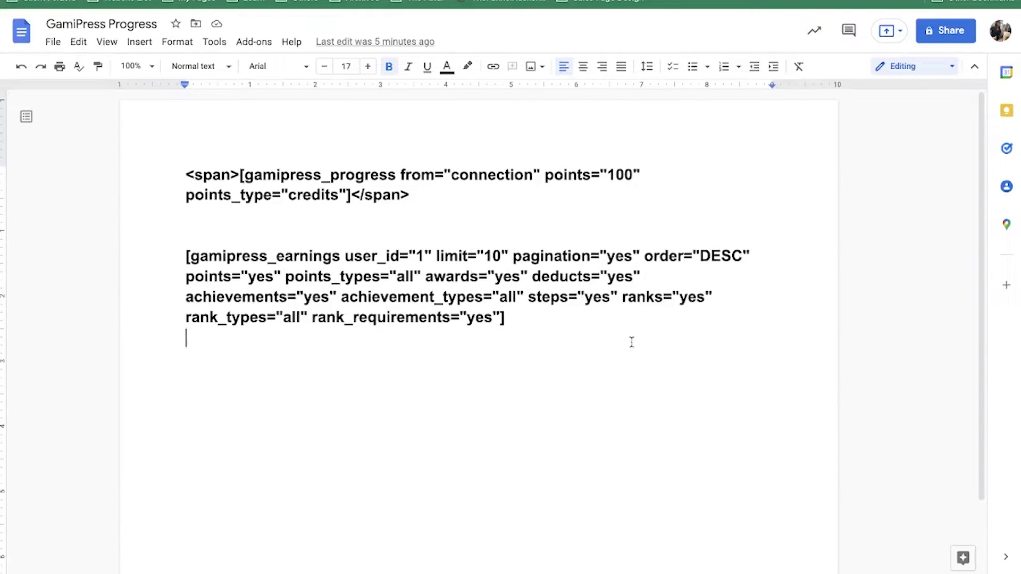
{"action": "key", "text": "Return"}
{"action": "key", "text": "Return"}
{"action": "type", "text": "https://gamipress.com/docs/shortcodes/gamipress_points/"}
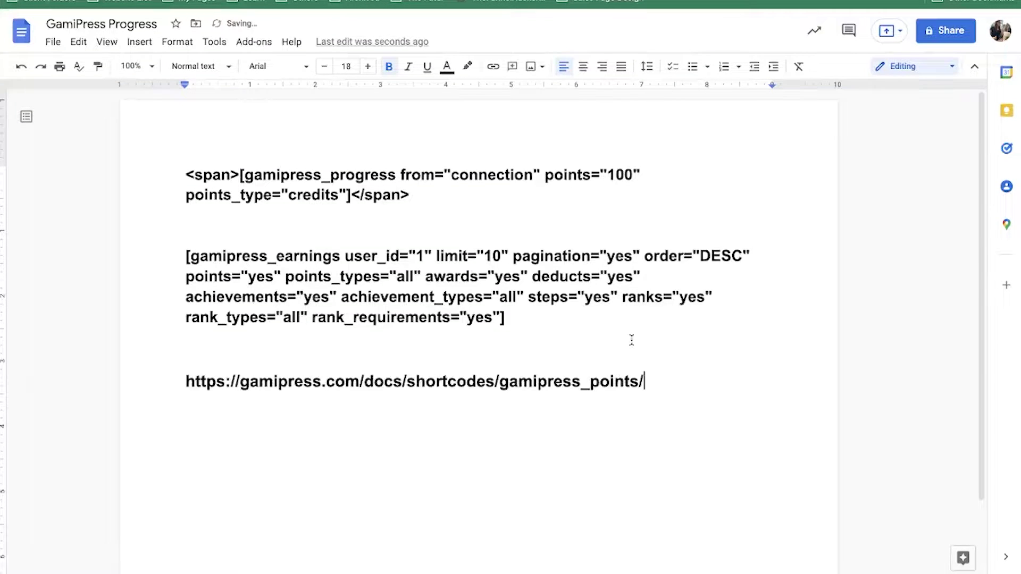
{"action": "left_click_drag", "start_coordinate": [186, 382], "coordinate": [495, 383]}
{"action": "left_click", "coordinate": [468, 66]}
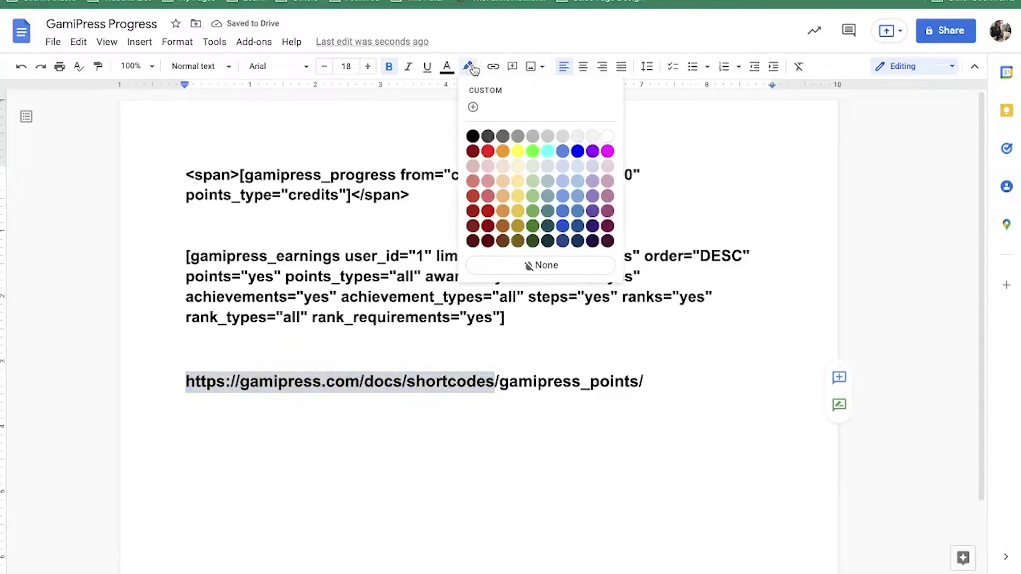
{"action": "left_click", "coordinate": [518, 151]}
{"action": "left_click", "coordinate": [467, 381]}
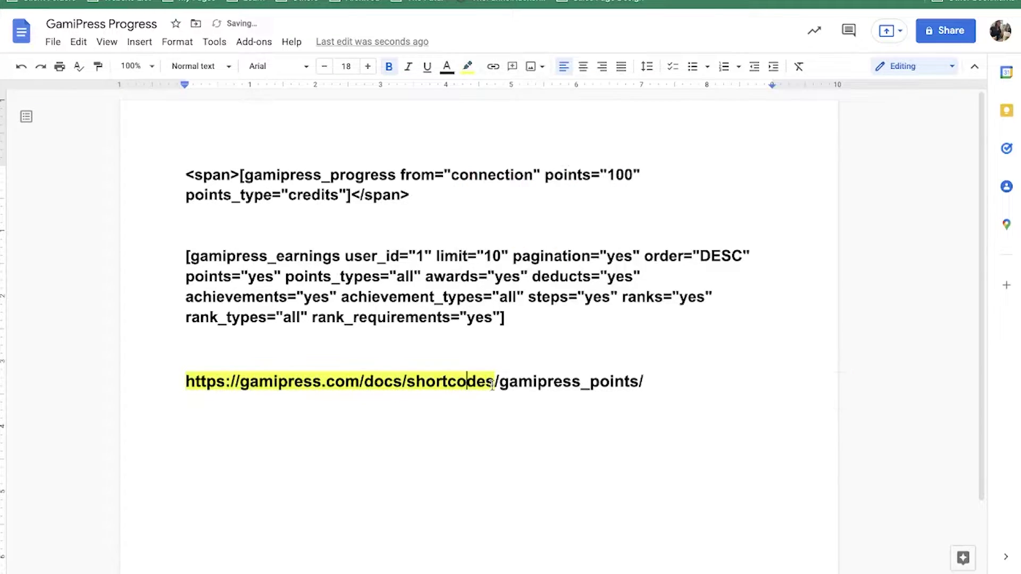
{"action": "left_click_drag", "start_coordinate": [494, 381], "coordinate": [388, 383]}
Examine the attributes and example on the gamipress_points documentation page, including type, thumbnail_size, user_id and align
{"action": "left_click", "coordinate": [676, 2]}
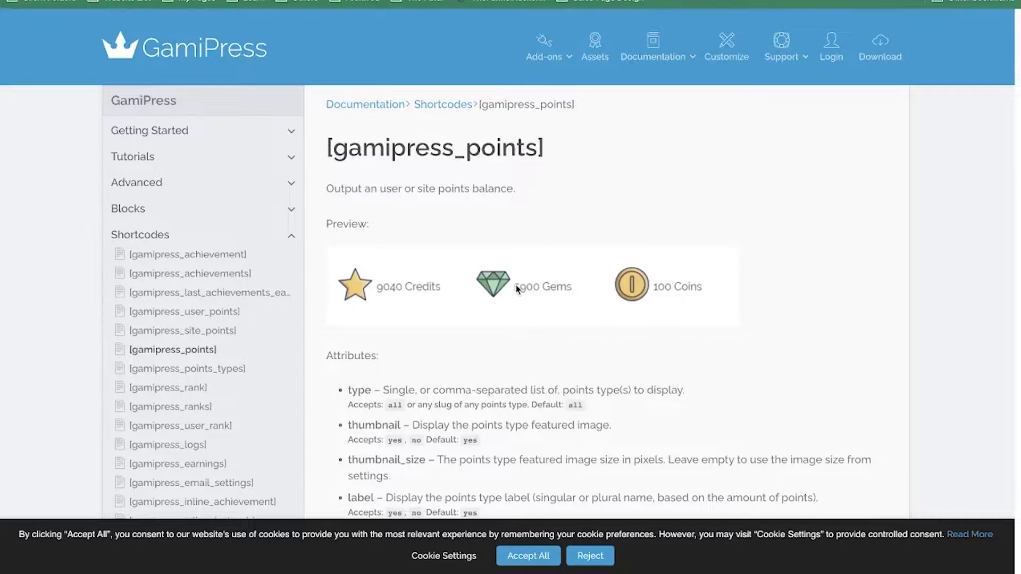
{"action": "scroll", "coordinate": [517, 289], "scroll_direction": "down", "scroll_amount": 7}
{"action": "scroll", "coordinate": [370, 336], "scroll_direction": "up", "scroll_amount": 6}
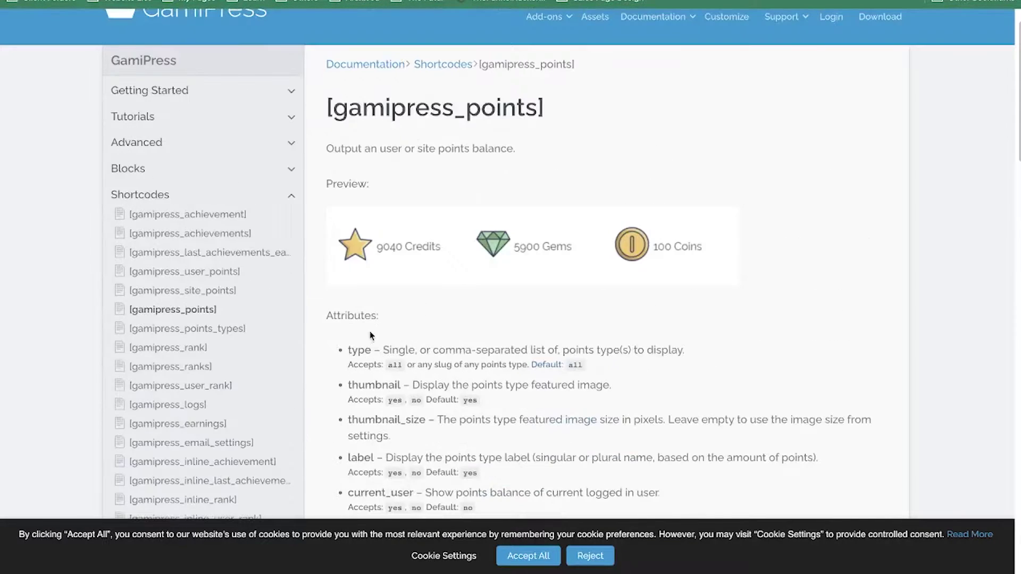
{"action": "left_click_drag", "start_coordinate": [347, 350], "coordinate": [367, 352]}
{"action": "left_click_drag", "start_coordinate": [348, 385], "coordinate": [399, 421]}
{"action": "scroll", "coordinate": [399, 421], "scroll_direction": "down", "scroll_amount": 3}
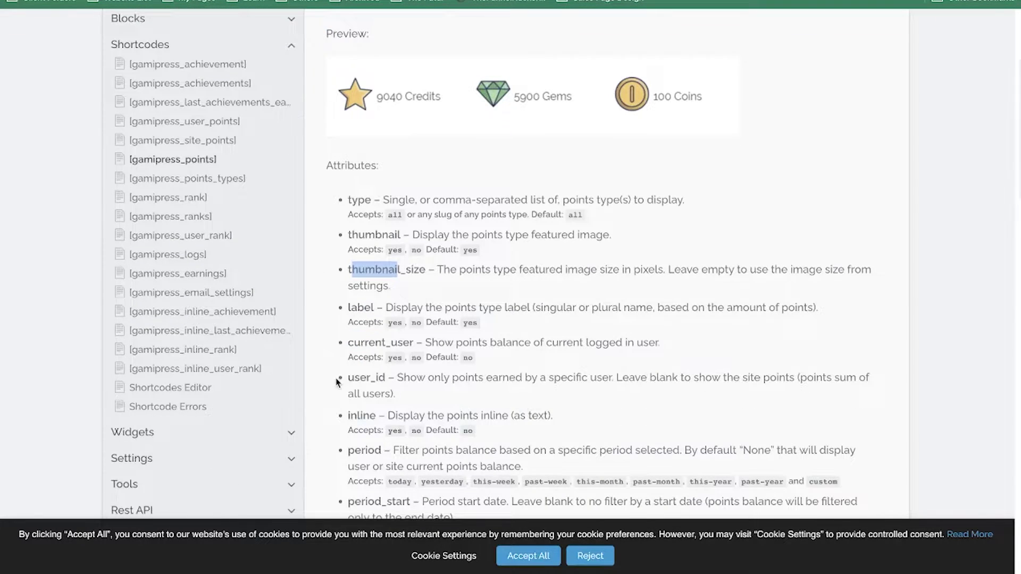
{"action": "left_click_drag", "start_coordinate": [343, 380], "coordinate": [377, 380]}
{"action": "scroll", "coordinate": [377, 380], "scroll_direction": "down", "scroll_amount": 3}
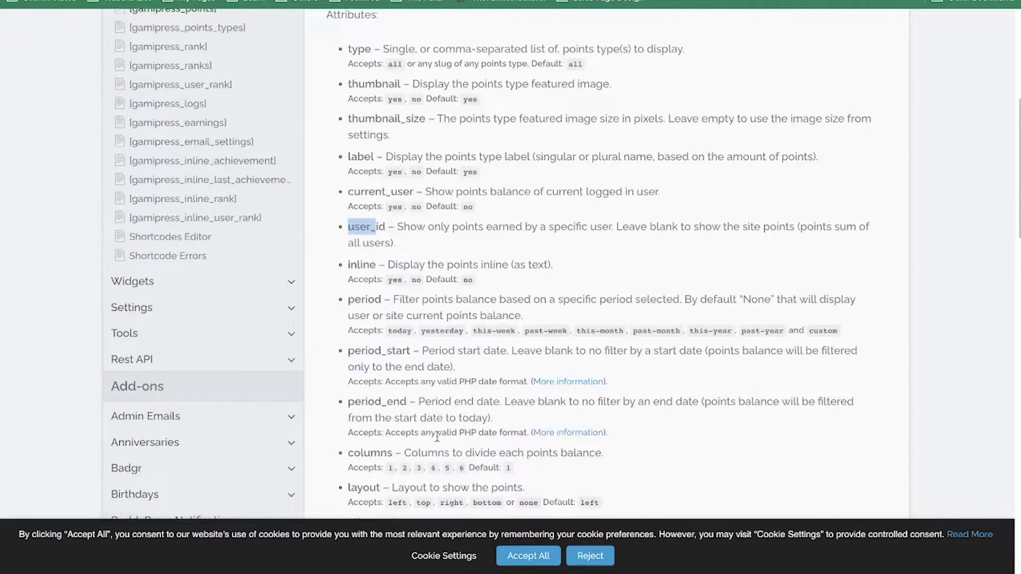
{"action": "scroll", "coordinate": [437, 437], "scroll_direction": "down", "scroll_amount": 3}
{"action": "left_click_drag", "start_coordinate": [344, 343], "coordinate": [385, 345]}
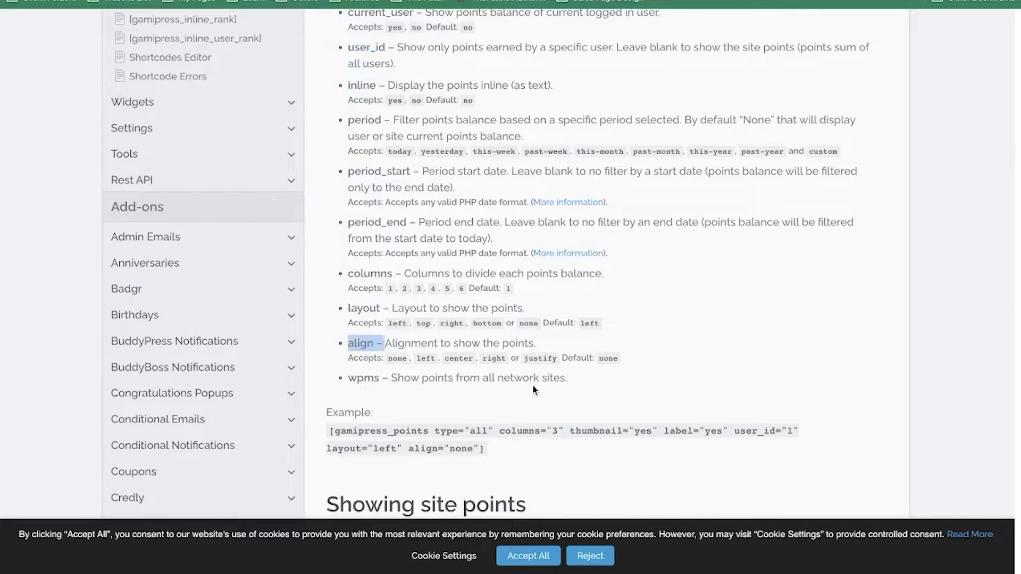
{"action": "scroll", "coordinate": [534, 390], "scroll_direction": "down", "scroll_amount": 3}
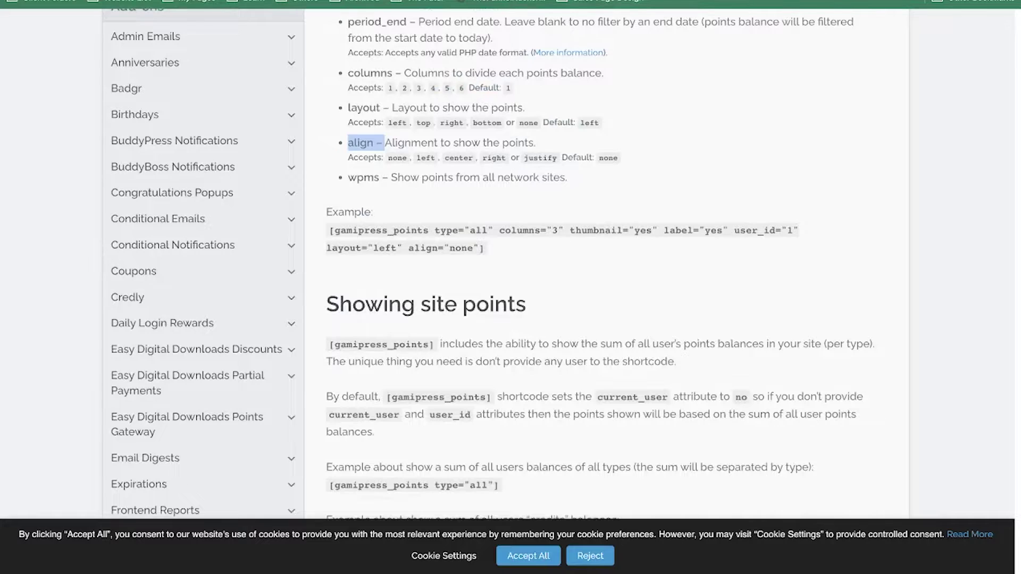
Compare the gamipress_progress shortcode in the Google Docs notes with the Vision Tracker's weekly goal bars on the website
{"action": "key", "text": "ctrl+Tab"}
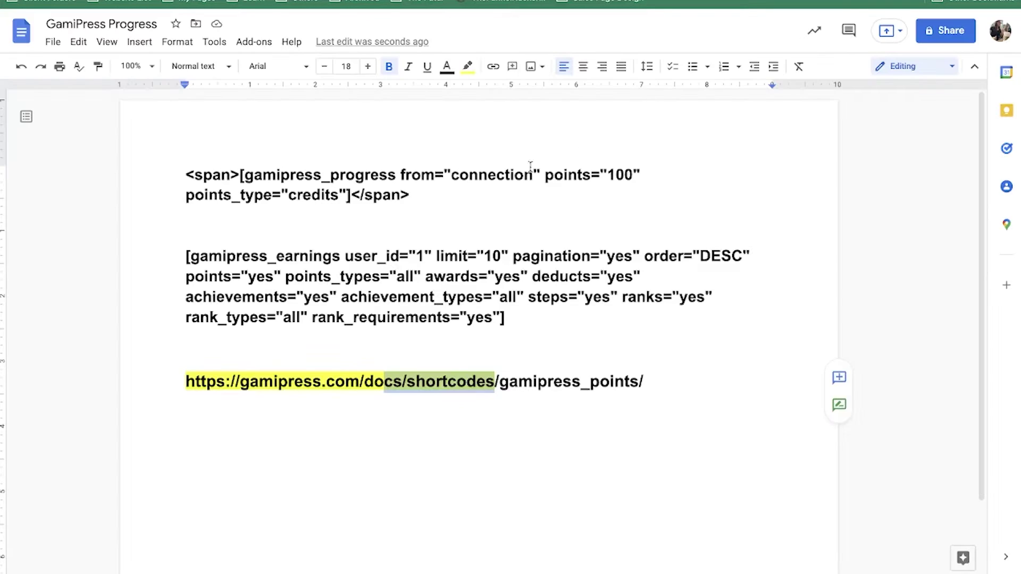
{"action": "left_click", "coordinate": [183, 176]}
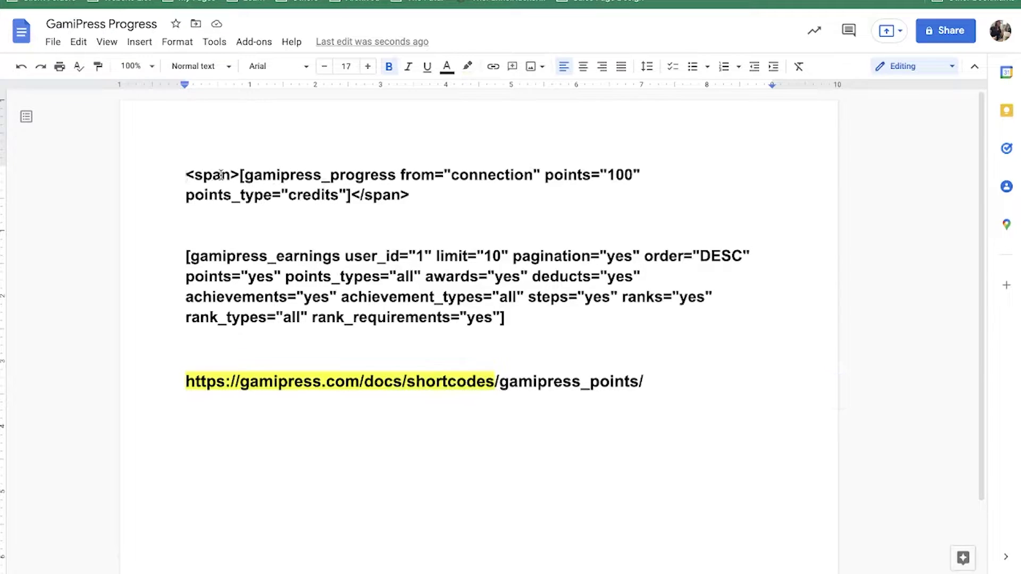
{"action": "left_click_drag", "start_coordinate": [239, 175], "coordinate": [351, 191]}
{"action": "key", "text": "ctrl+Tab"}
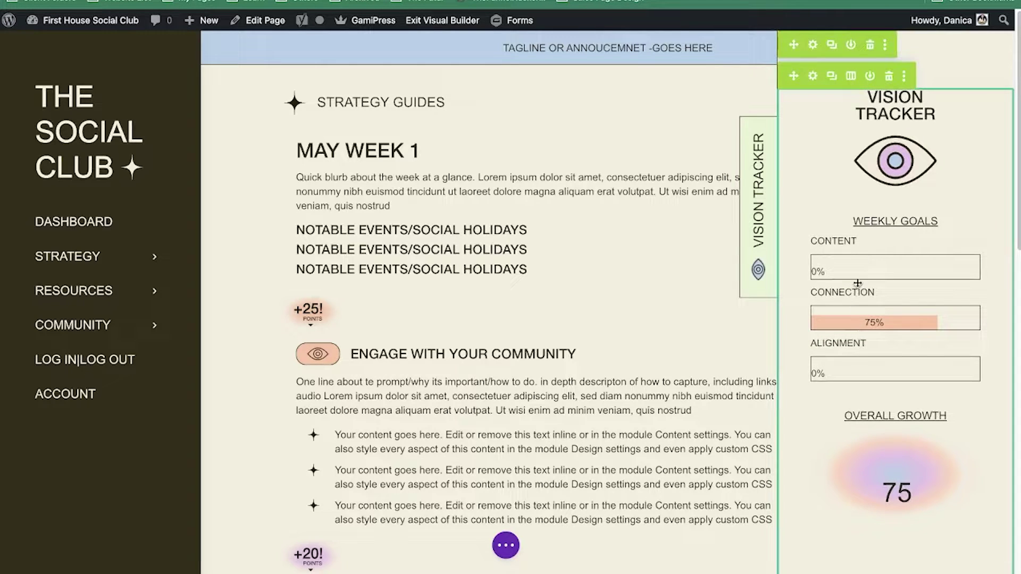
{"action": "key", "text": "ctrl+shift+Tab"}
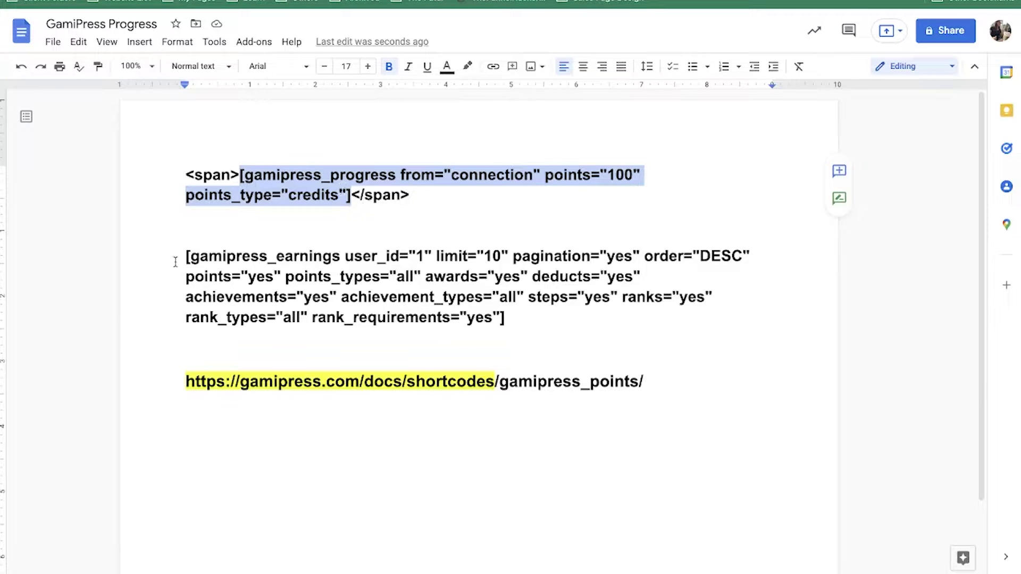
Copy the gamipress_earnings shortcode and compare the website's Overall Growth score with the Social Score in the Loom design video
{"action": "left_click_drag", "start_coordinate": [176, 261], "coordinate": [511, 331]}
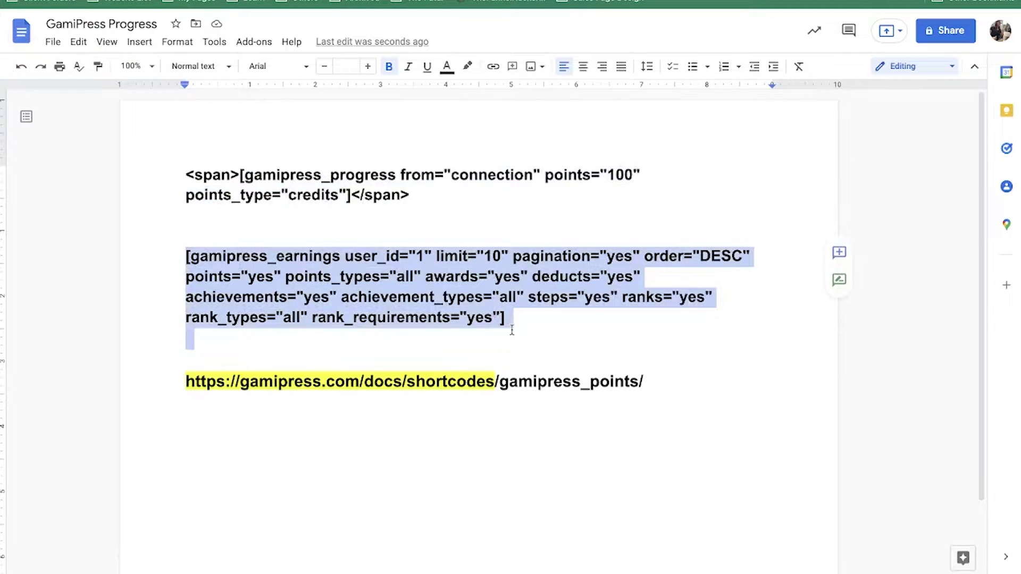
{"action": "key", "text": "ctrl+c"}
{"action": "key", "text": "ctrl+Tab"}
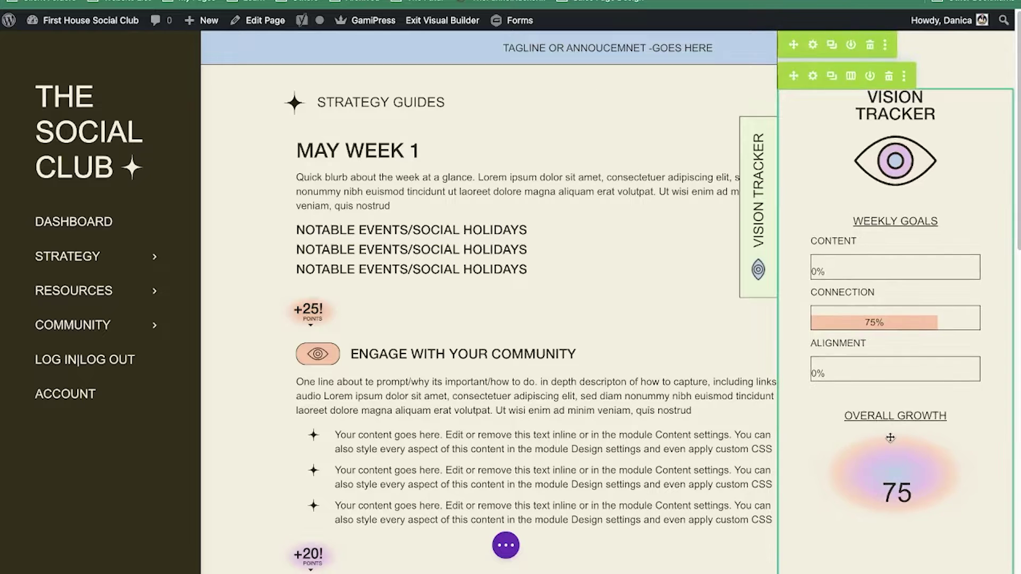
{"action": "scroll", "coordinate": [896, 432], "scroll_direction": "down", "scroll_amount": 1}
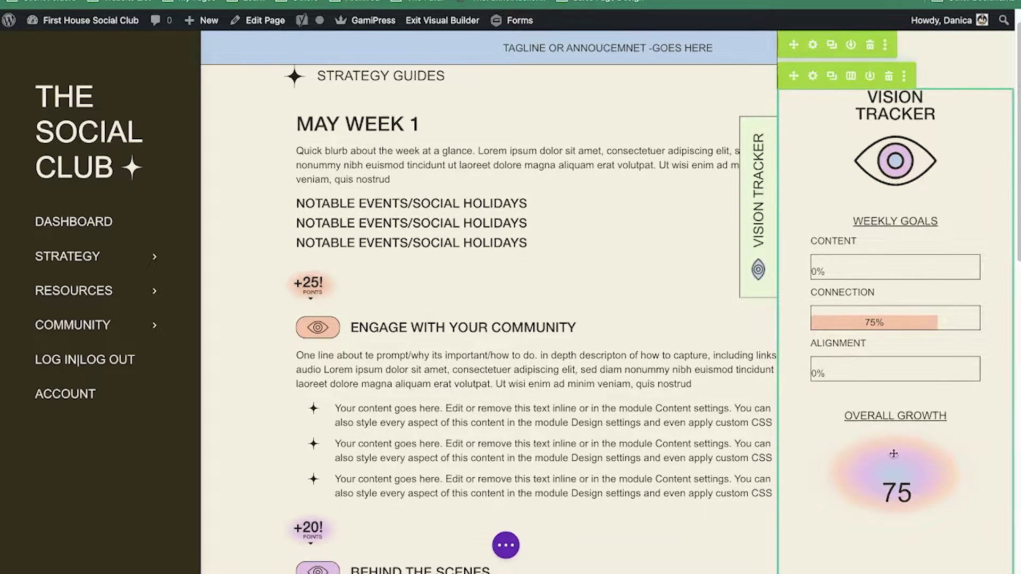
{"action": "key", "text": "ctrl+Tab"}
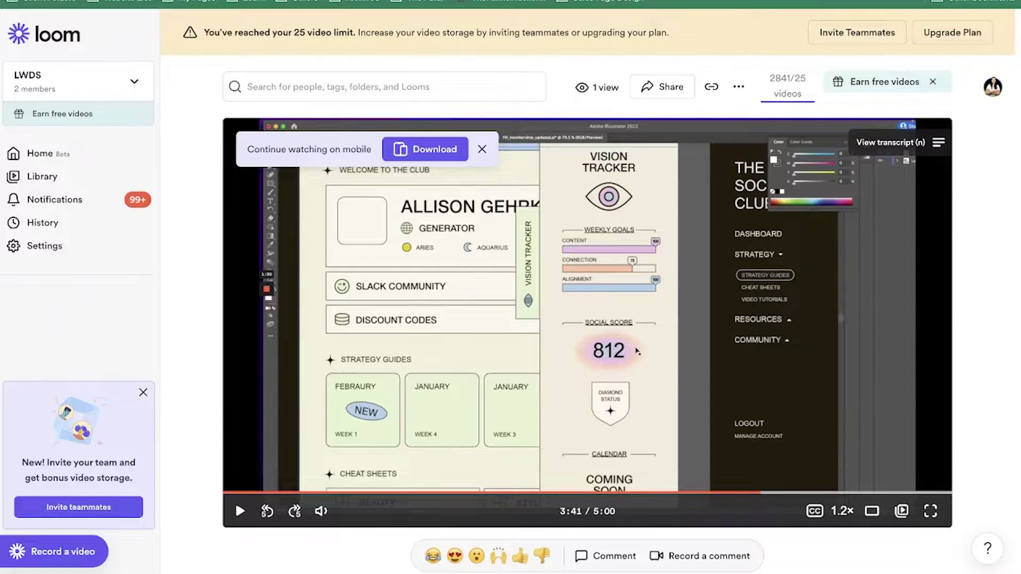
{"action": "key", "text": "ctrl+shift+Tab"}
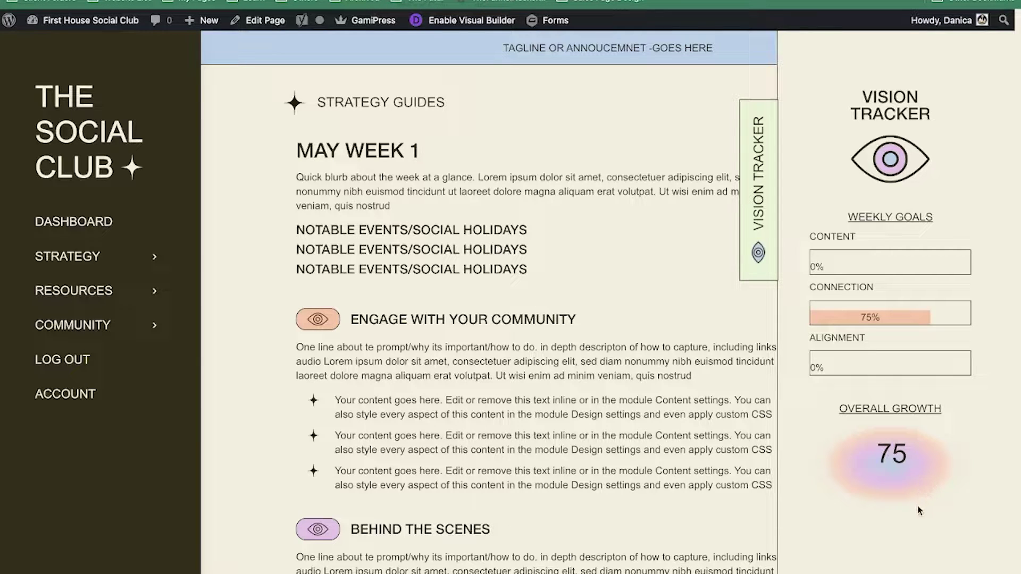
Locate the Vision Tracker row in the visual builder's layers and expand Content Row to list its modules
{"action": "left_click", "coordinate": [472, 20]}
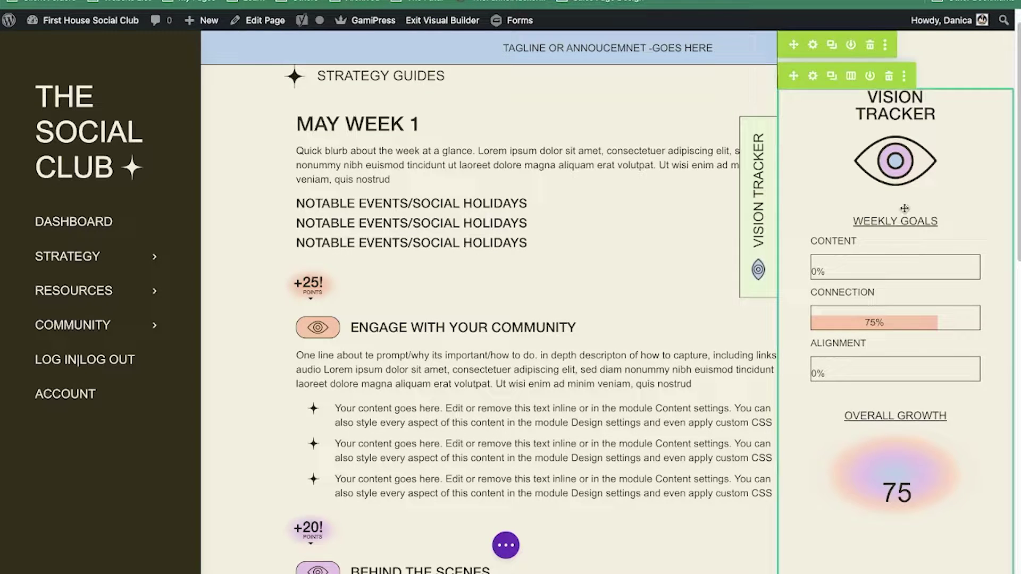
{"action": "left_click", "coordinate": [905, 79]}
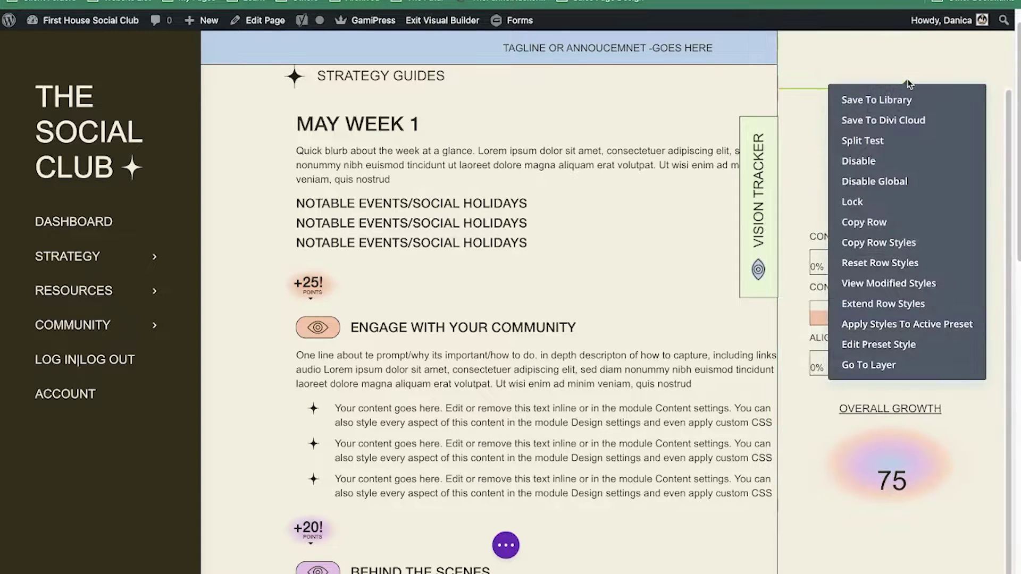
{"action": "left_click", "coordinate": [903, 374]}
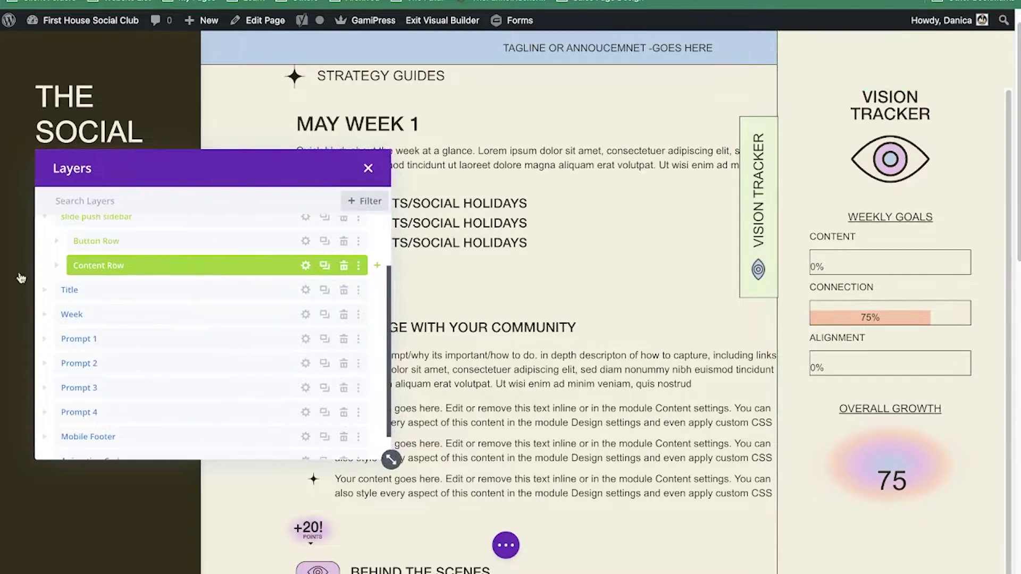
{"action": "left_click", "coordinate": [56, 267]}
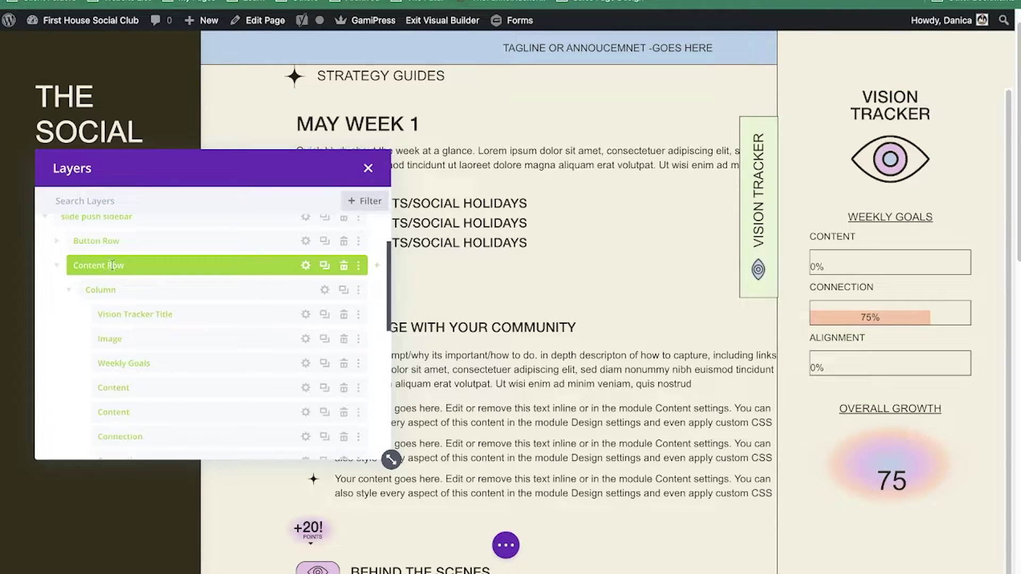
{"action": "scroll", "coordinate": [244, 322], "scroll_direction": "down", "scroll_amount": 3}
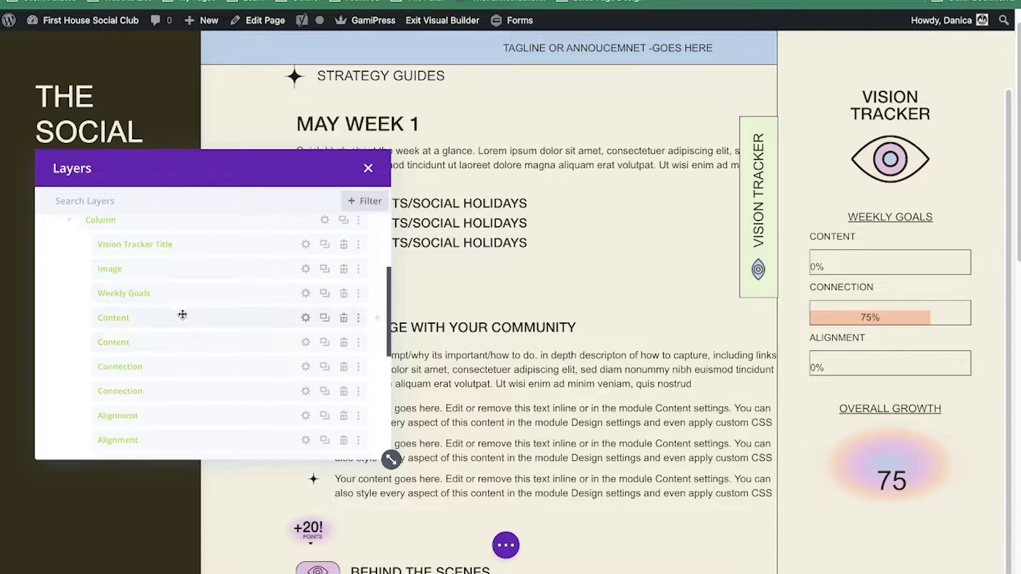
Copy the progress bar shortcode from the second Content module into the Google Docs notes below the gamipress_progress shortcode, then discard the module settings
{"action": "left_click", "coordinate": [304, 346]}
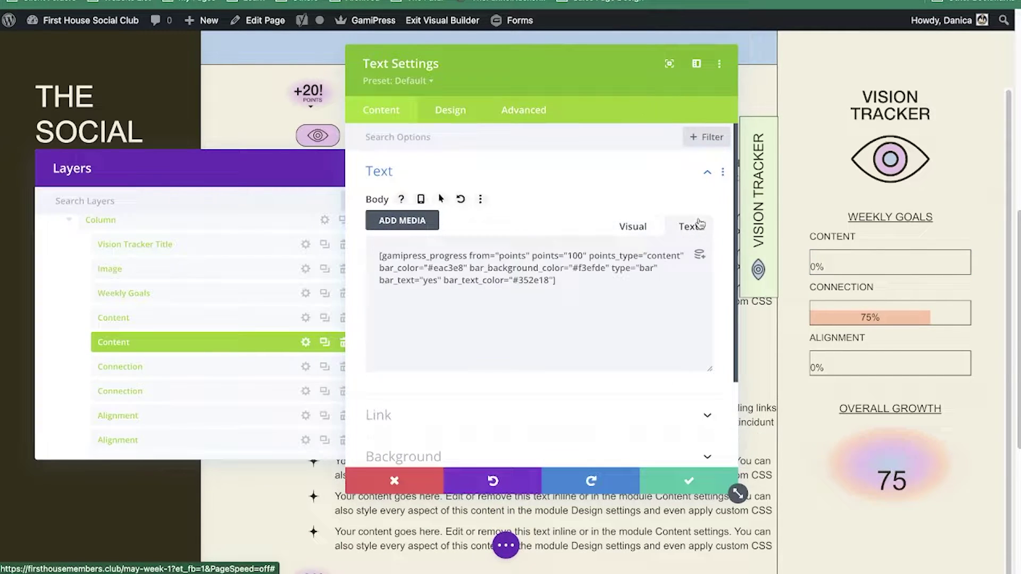
{"action": "left_click", "coordinate": [601, 296]}
{"action": "key", "text": "ctrl+a"}
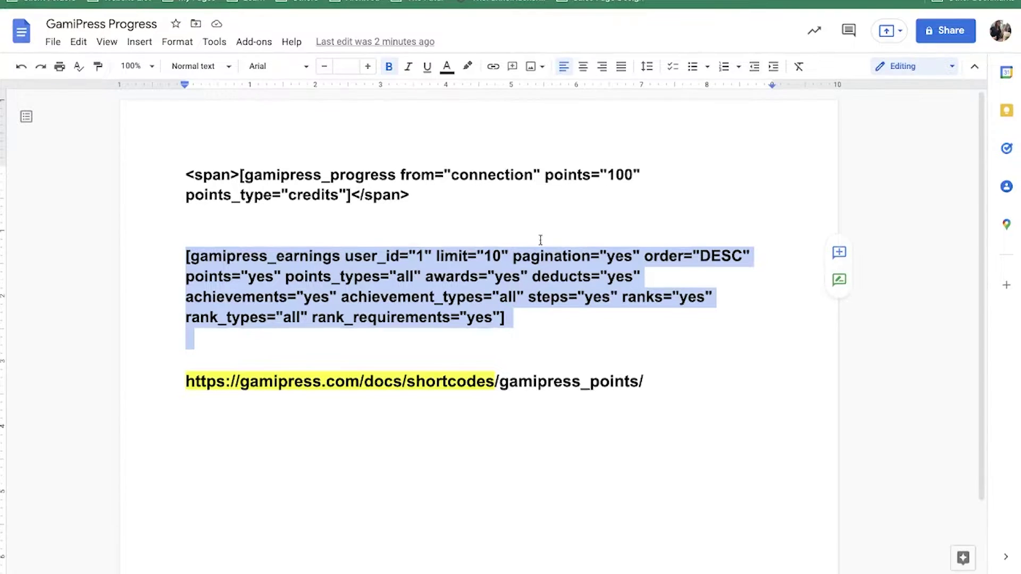
{"action": "left_click", "coordinate": [456, 226]}
{"action": "key", "text": "Return"}
{"action": "key", "text": "ctrl+v"}
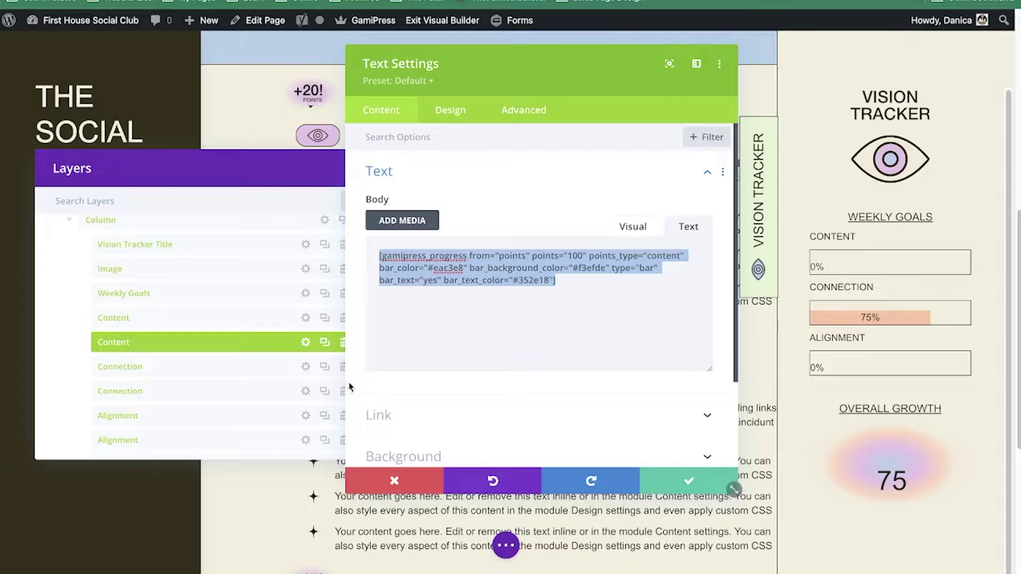
{"action": "left_click", "coordinate": [394, 480]}
Open the settings of the Text module below Image in Content Row, and save and reload the builder
{"action": "scroll", "coordinate": [285, 392], "scroll_direction": "down", "scroll_amount": 2}
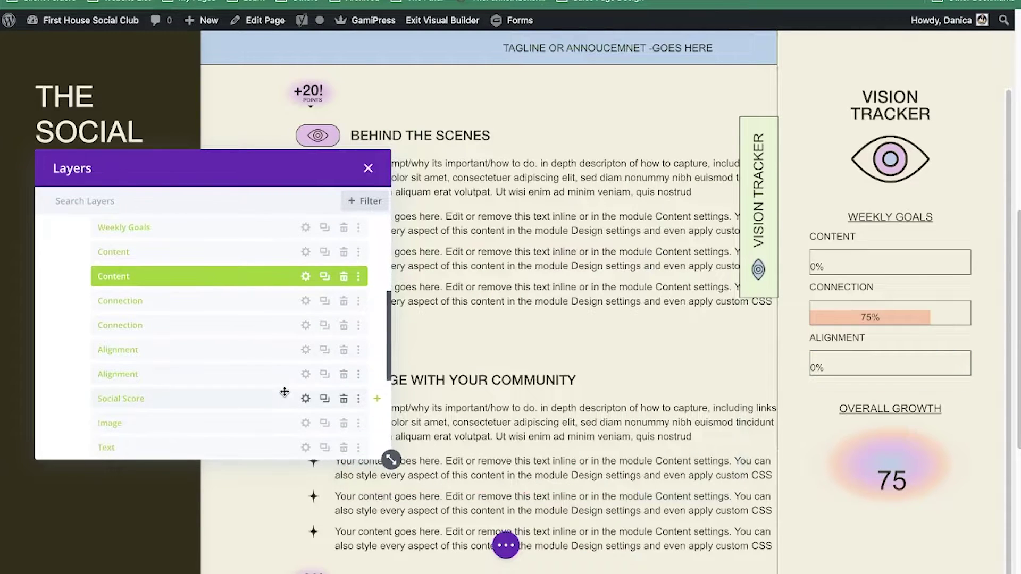
{"action": "scroll", "coordinate": [285, 392], "scroll_direction": "down", "scroll_amount": 2}
{"action": "left_click", "coordinate": [306, 421]}
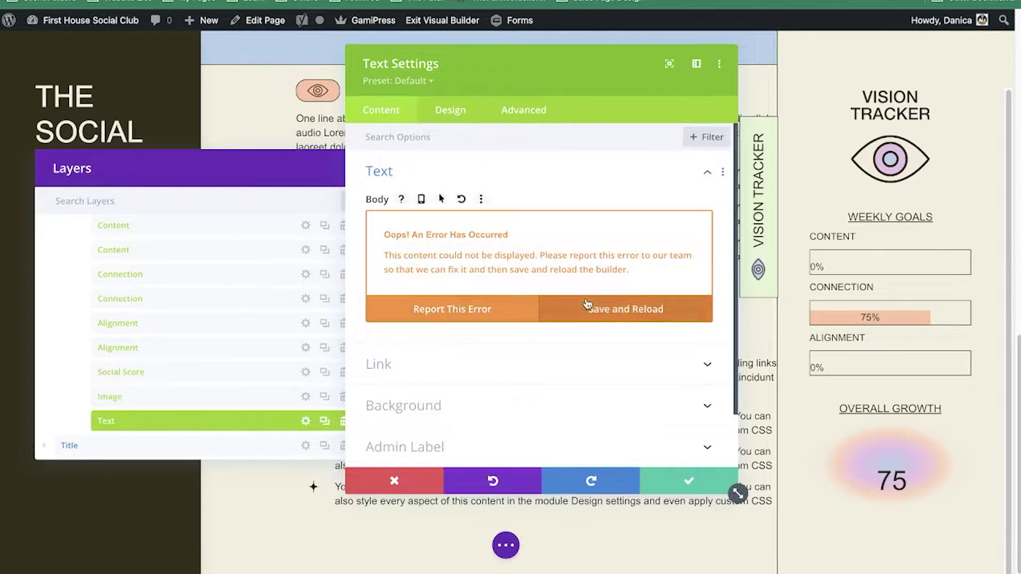
{"action": "left_click", "coordinate": [643, 315]}
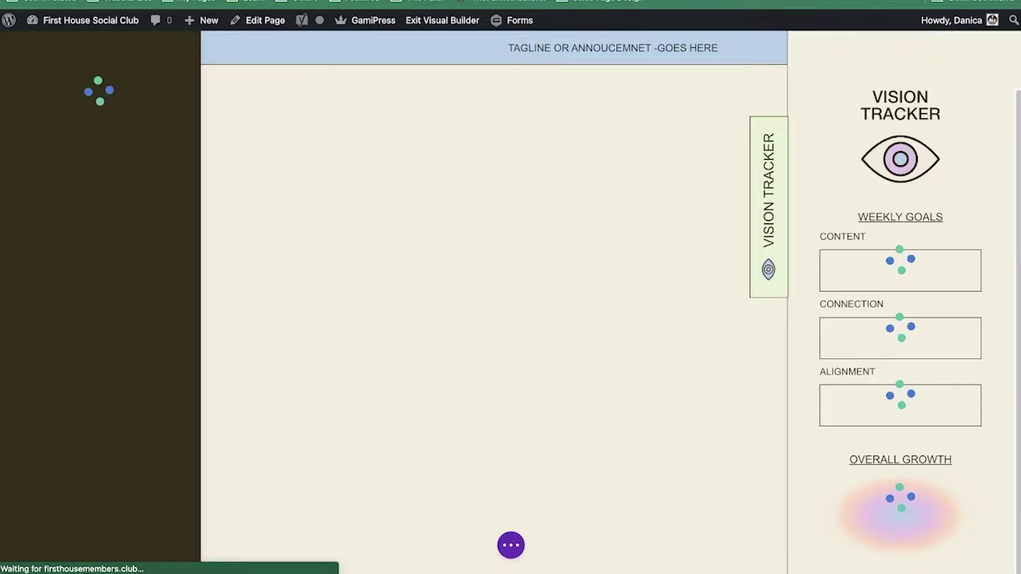
In the Google Docs notes, color the span-wrapped gamipress_progress shortcode and the gamipress_earnings shortcode red
{"action": "key", "text": "ctrl+Tab"}
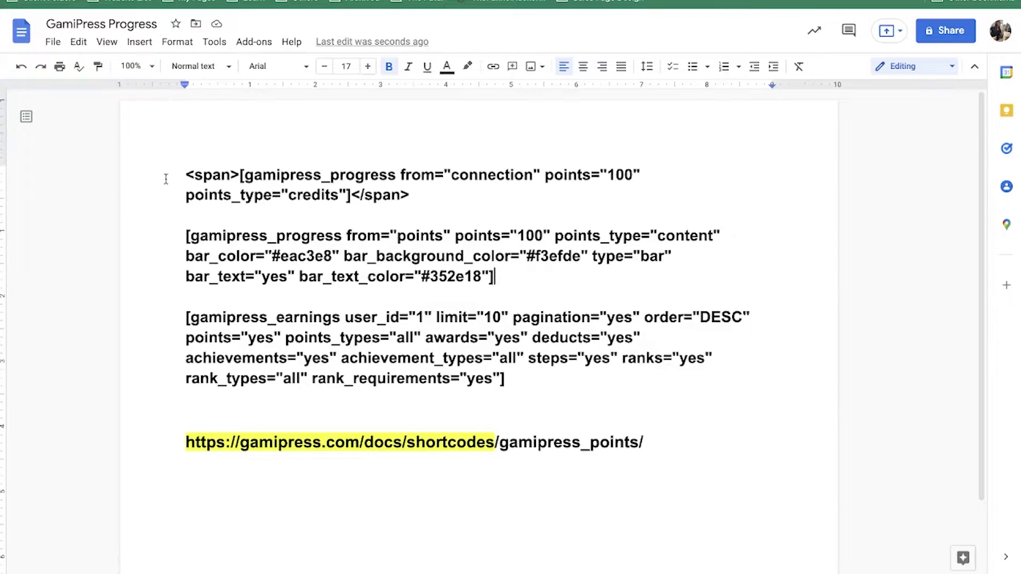
{"action": "left_click_drag", "start_coordinate": [184, 175], "coordinate": [456, 197]}
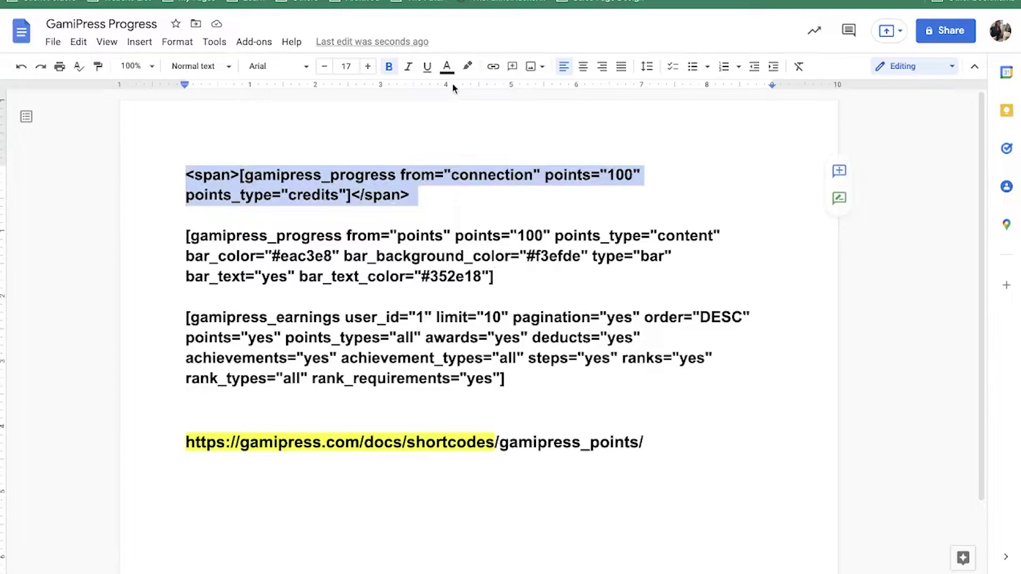
{"action": "left_click", "coordinate": [447, 66]}
{"action": "left_click", "coordinate": [463, 153]}
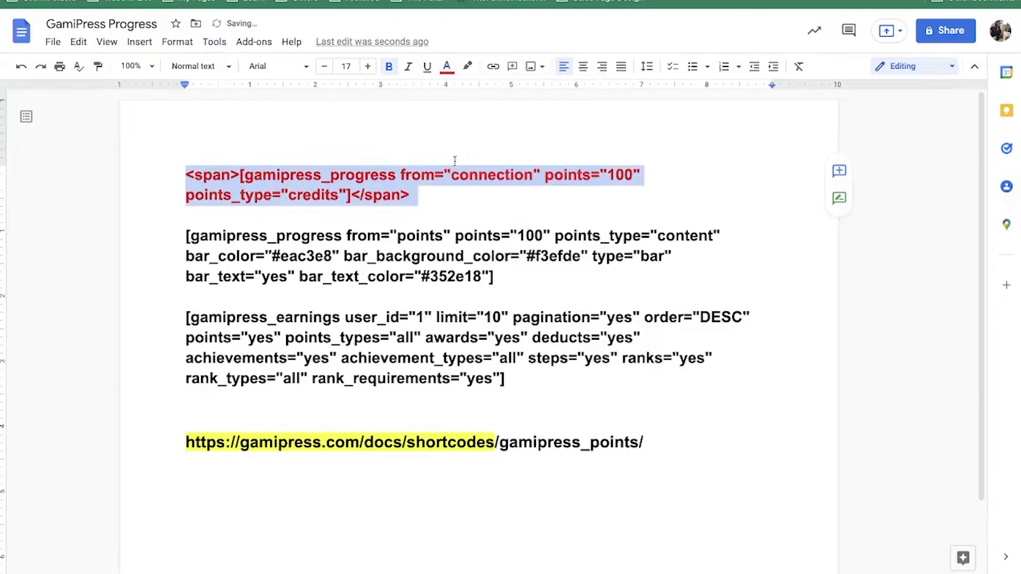
{"action": "left_click_drag", "start_coordinate": [171, 316], "coordinate": [527, 373]}
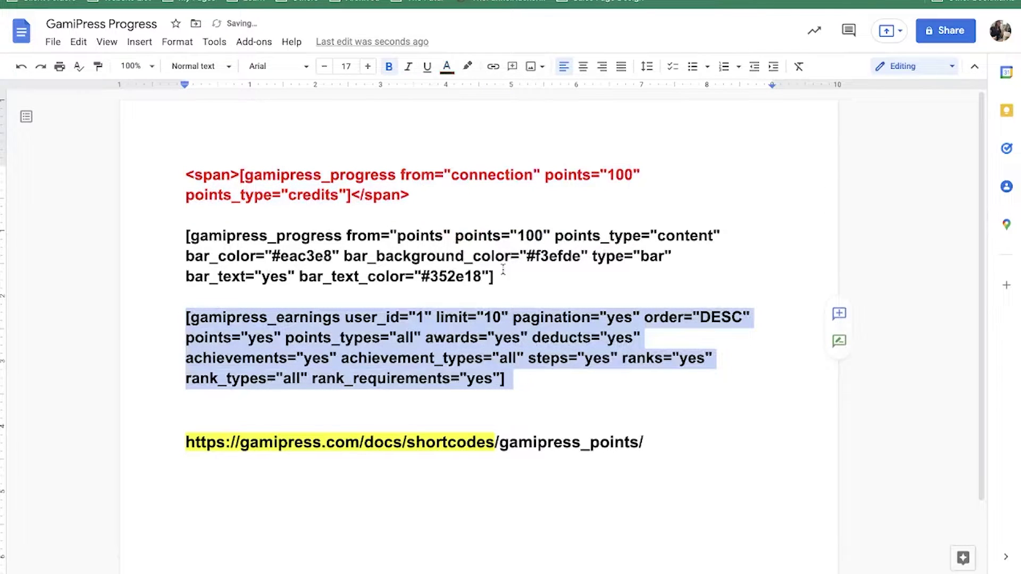
{"action": "left_click", "coordinate": [447, 66]}
{"action": "left_click", "coordinate": [463, 154]}
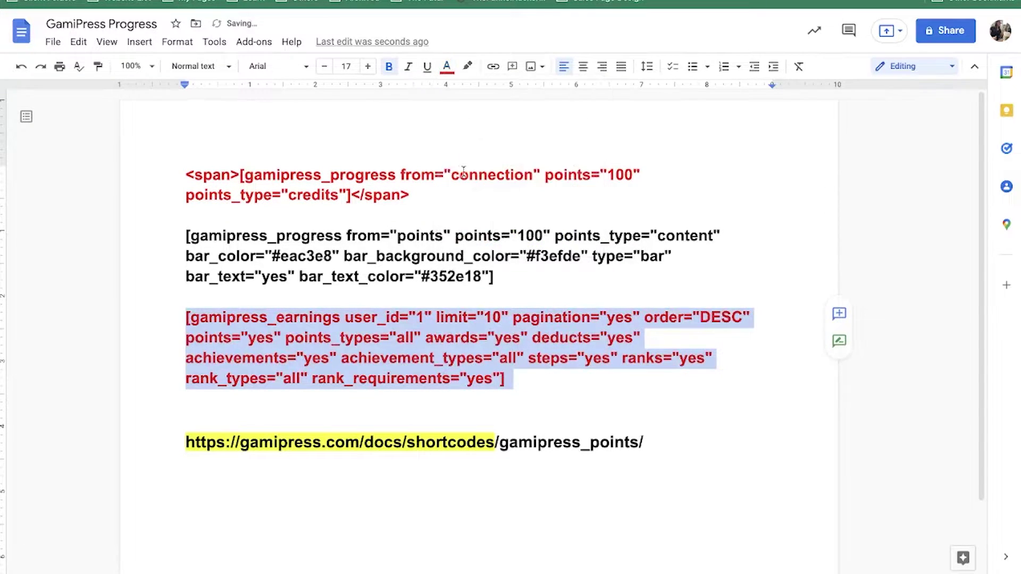
{"action": "left_click_drag", "start_coordinate": [507, 277], "coordinate": [248, 214]}
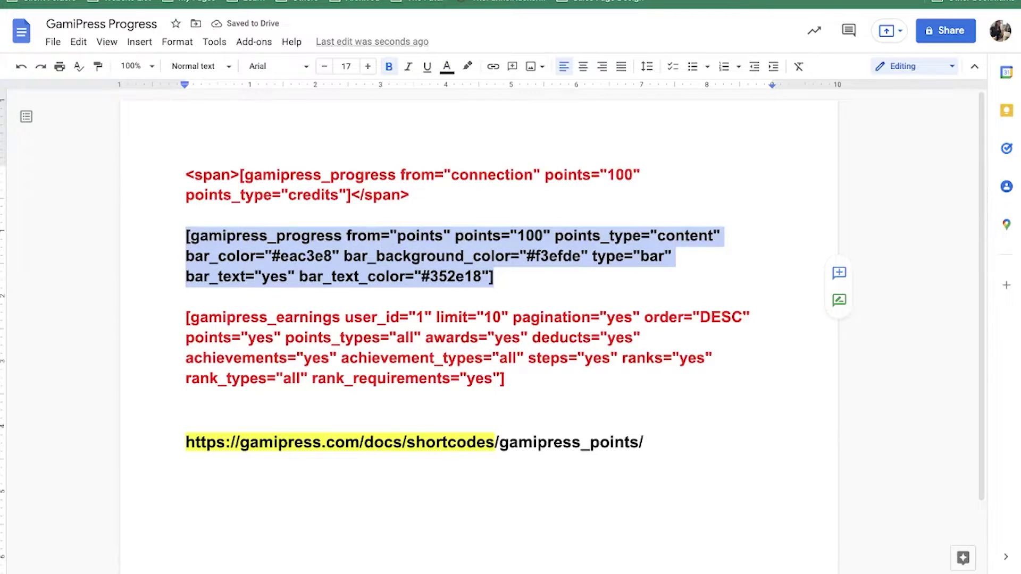
Back in the visual builder, locate the Vision Tracker row in the layers and expand Content Row to its modules
{"action": "key", "text": "ctrl+Tab"}
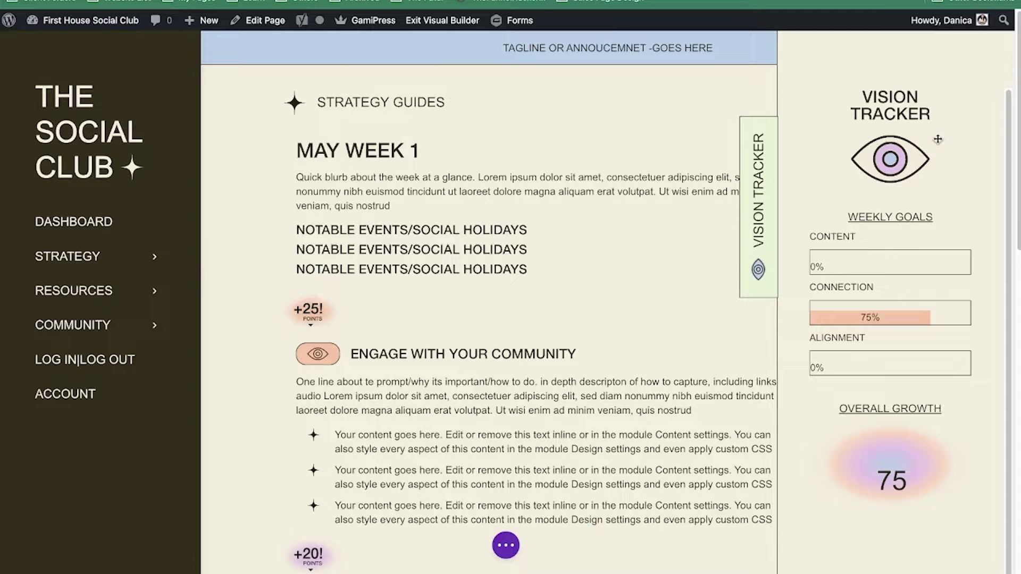
{"action": "mouse_move", "coordinate": [867, 142]}
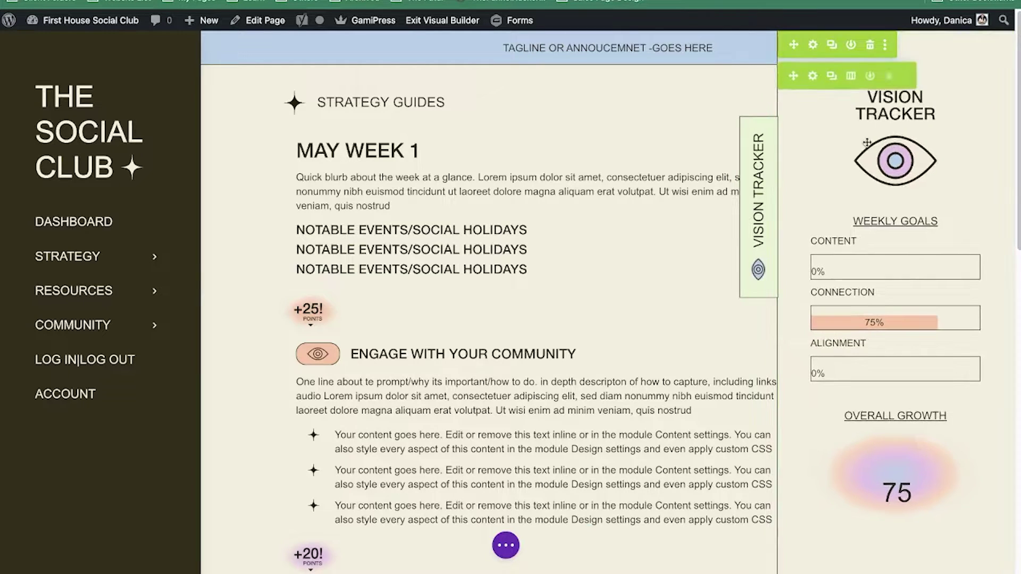
{"action": "left_click", "coordinate": [906, 76]}
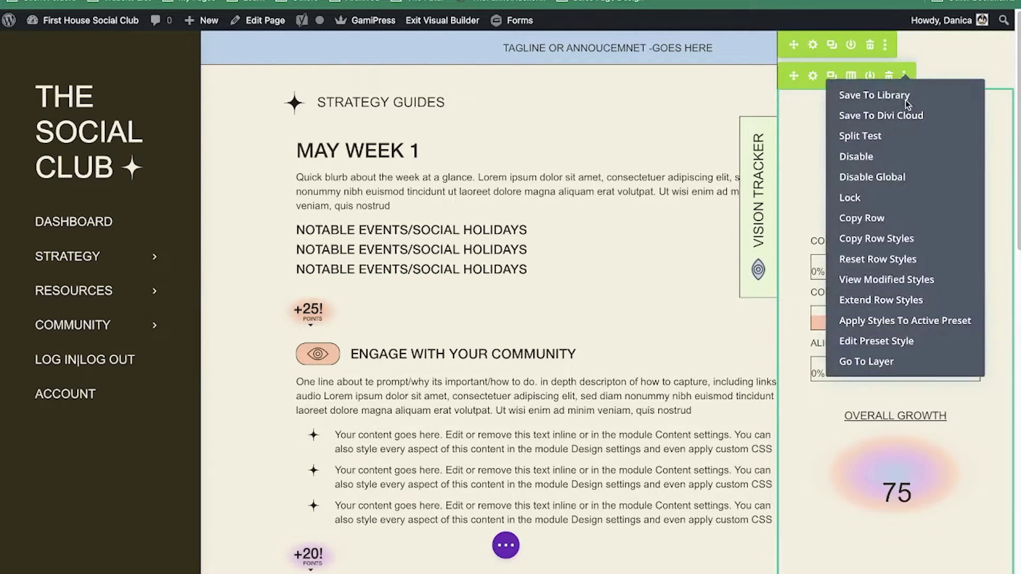
{"action": "left_click", "coordinate": [900, 371]}
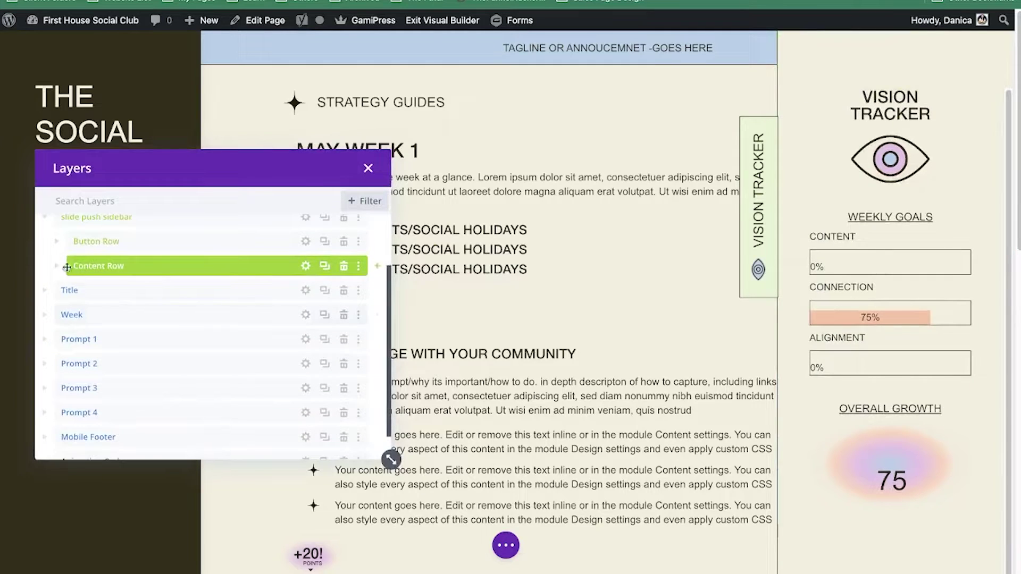
{"action": "left_click", "coordinate": [56, 267]}
{"action": "left_click", "coordinate": [69, 290]}
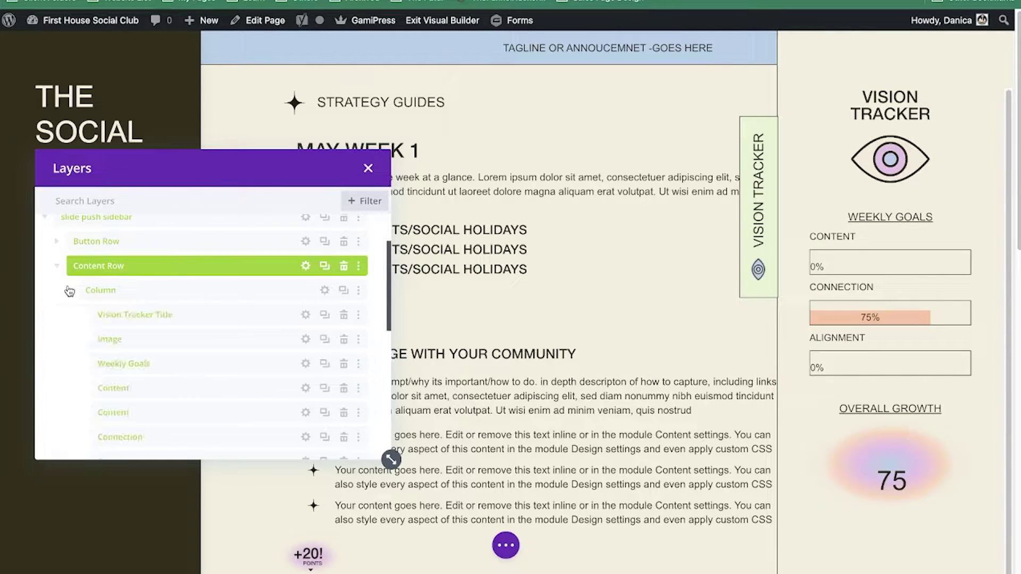
Copy the gamipress_points shortcode from Content Row's last Text module into the Google Docs notes below the gamipress_earnings shortcode
{"action": "scroll", "coordinate": [121, 358], "scroll_direction": "down", "scroll_amount": 5}
{"action": "left_click", "coordinate": [307, 266]}
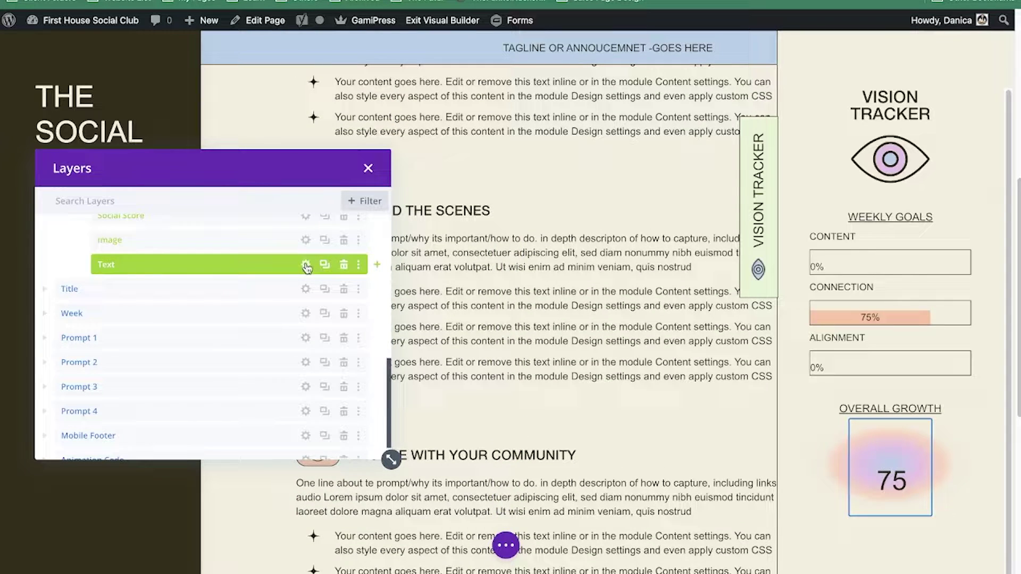
{"action": "left_click", "coordinate": [307, 266]}
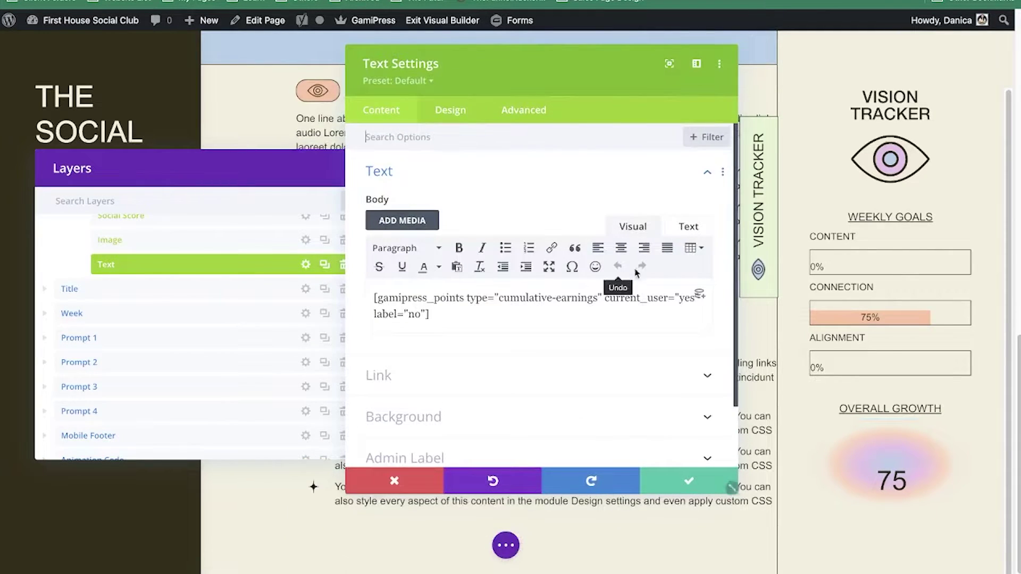
{"action": "left_click", "coordinate": [689, 226]}
{"action": "key", "text": "ctrl+a"}
{"action": "key", "text": "ctrl+c"}
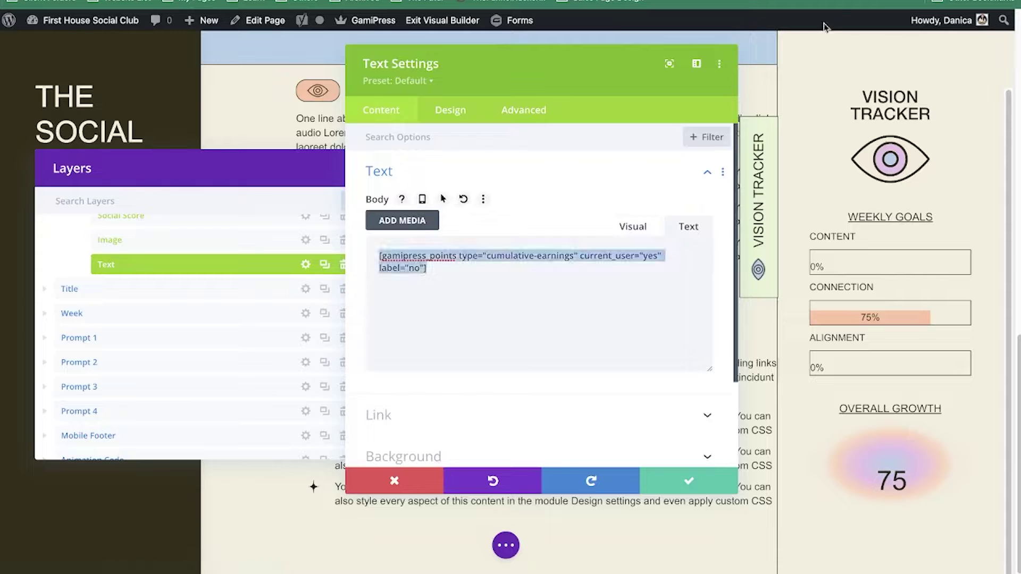
{"action": "key", "text": "ctrl+Tab"}
{"action": "left_click", "coordinate": [564, 383]}
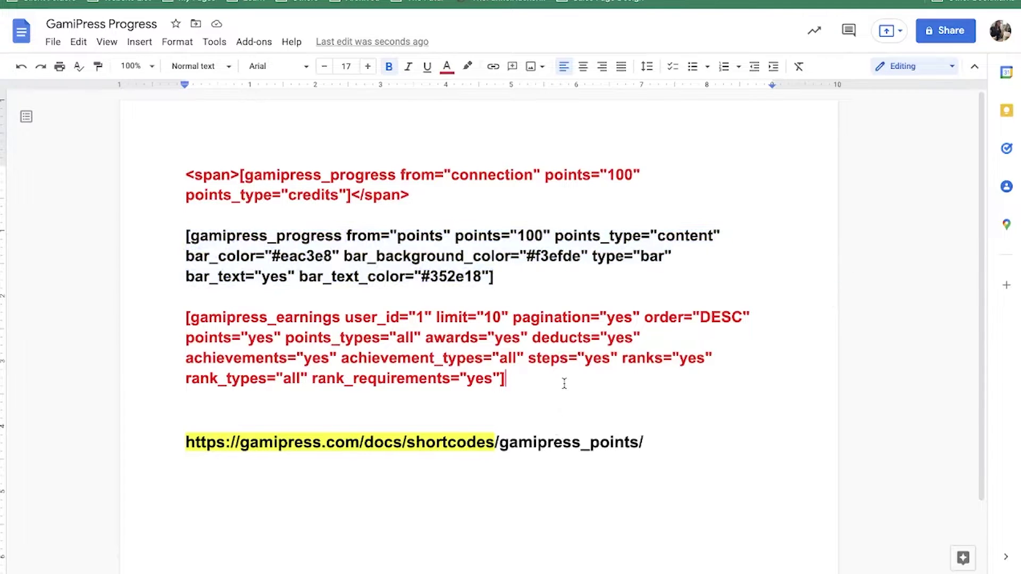
{"action": "key", "text": "Return"}
{"action": "key", "text": "Return"}
{"action": "key", "text": "ctrl+v"}
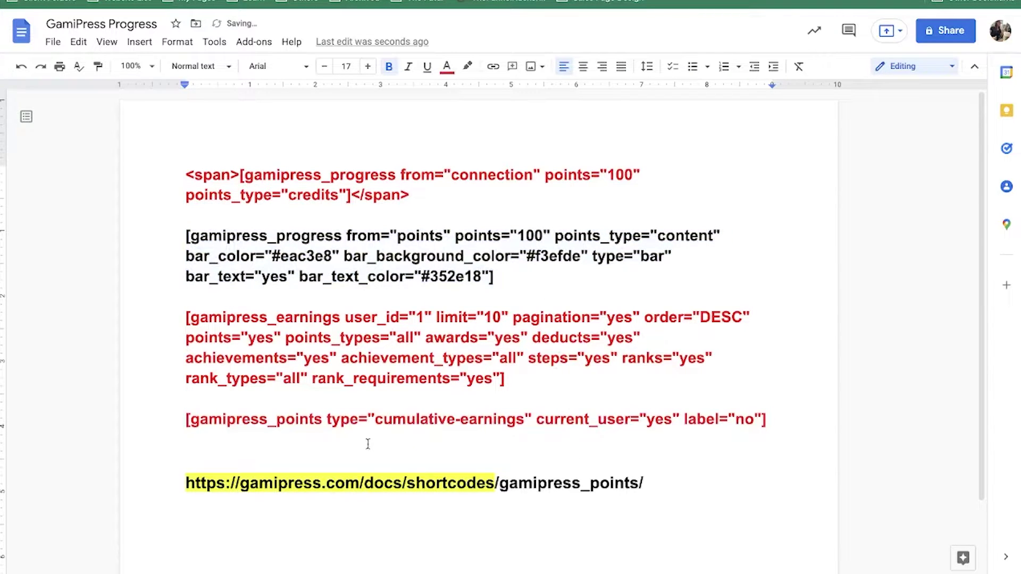
Color the pasted gamipress_points shortcode in the notes black
{"action": "left_click_drag", "start_coordinate": [185, 419], "coordinate": [764, 416]}
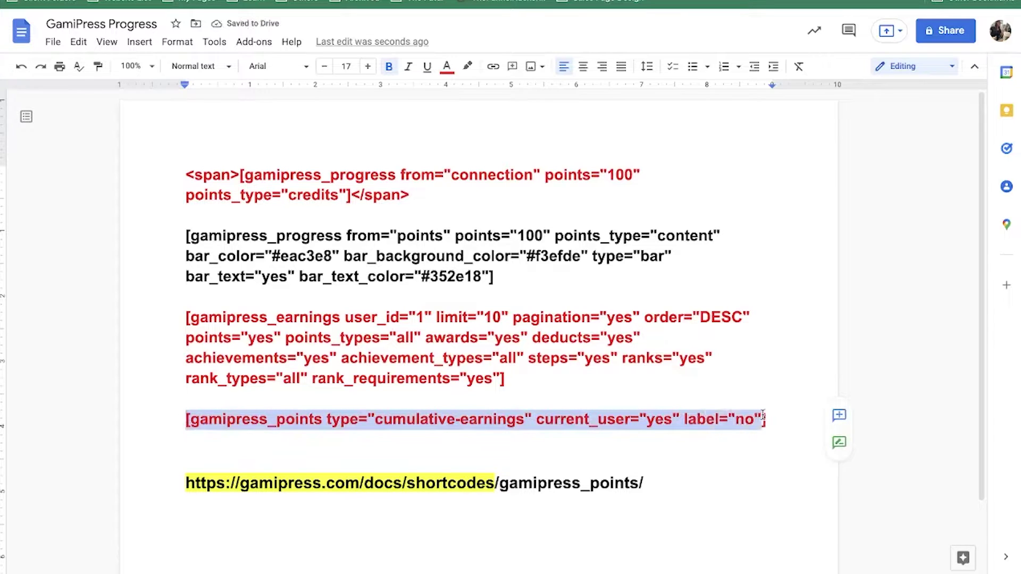
{"action": "left_click", "coordinate": [447, 66]}
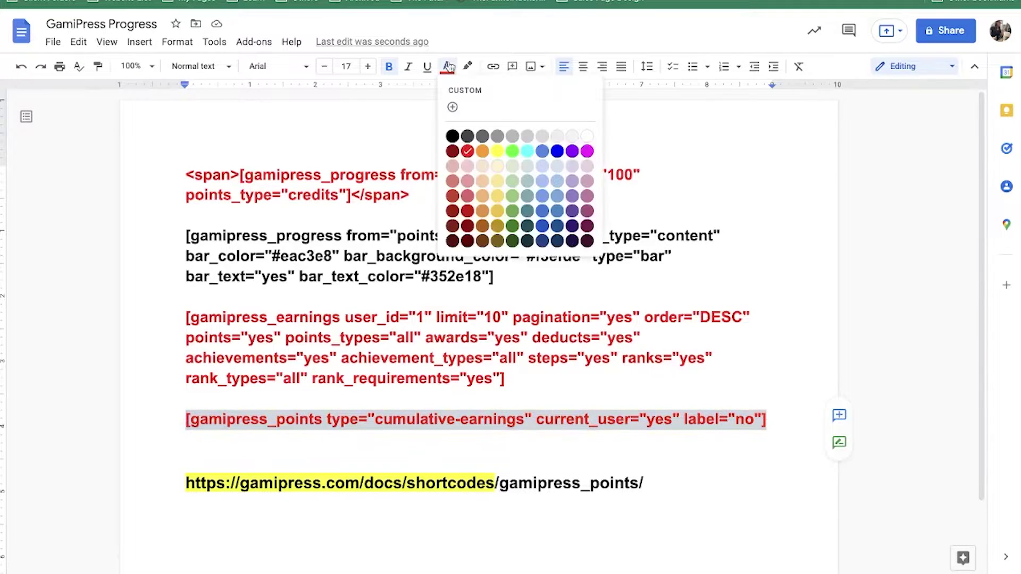
{"action": "left_click", "coordinate": [453, 134]}
{"action": "left_click", "coordinate": [495, 277]}
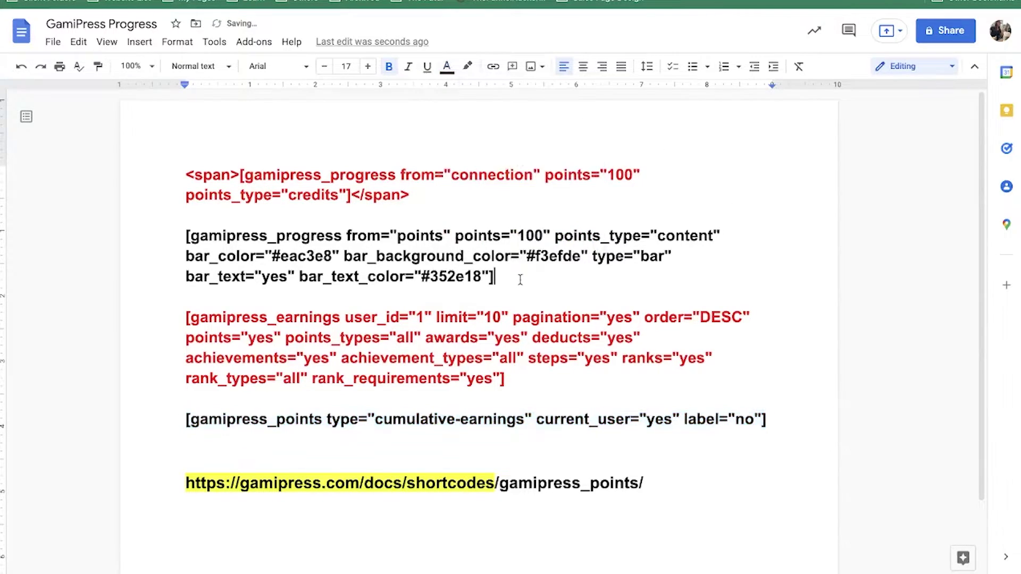
{"action": "left_click_drag", "start_coordinate": [495, 276], "coordinate": [177, 241]}
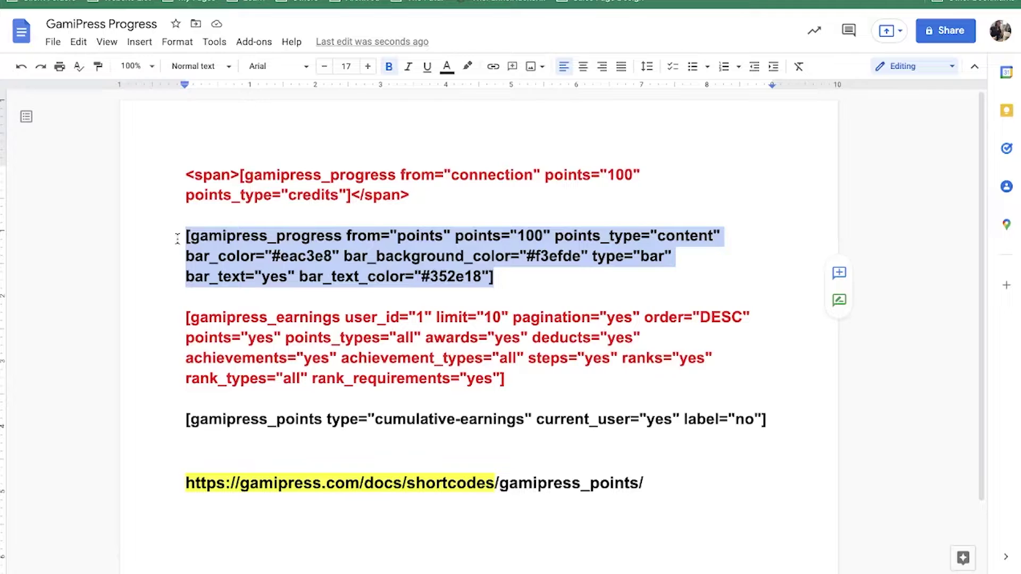
{"action": "left_click", "coordinate": [450, 195]}
On the GamiPress website, open the Progress add-on's documentation, look through the Shortcodes list and open the [gamipress_progress] page
{"action": "key", "text": "ctrl+Tab"}
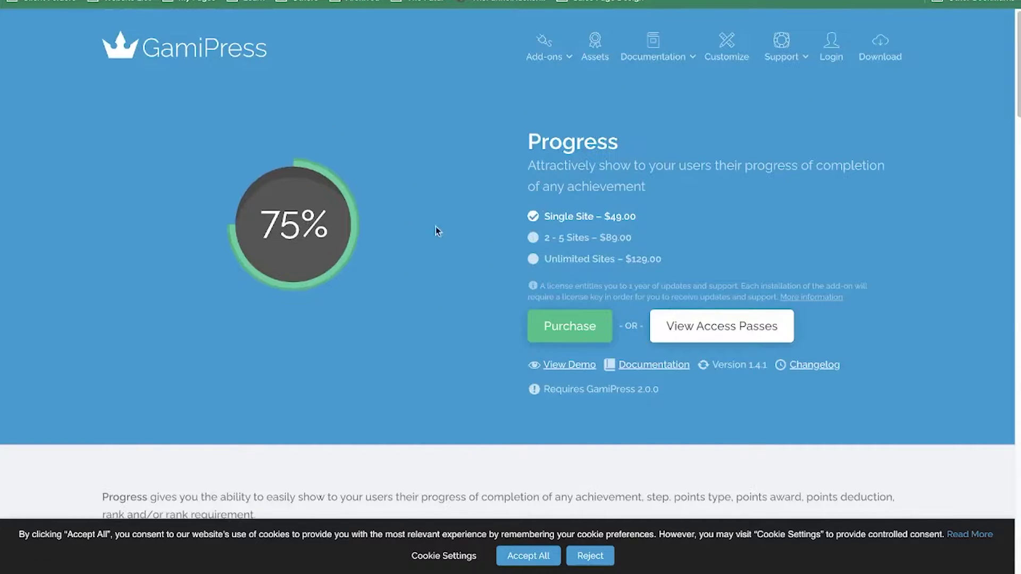
{"action": "left_click", "coordinate": [652, 367]}
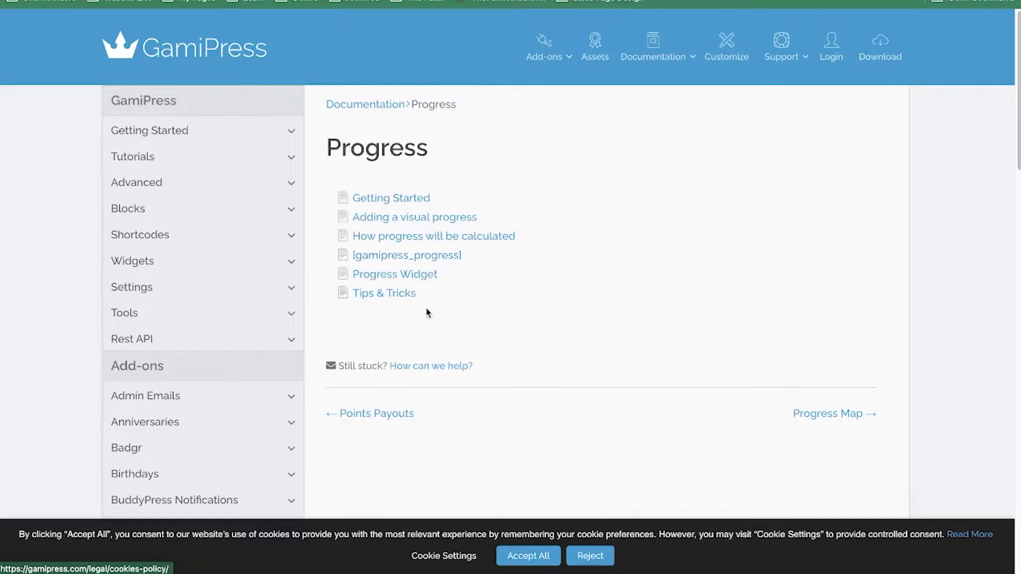
{"action": "left_click", "coordinate": [288, 241]}
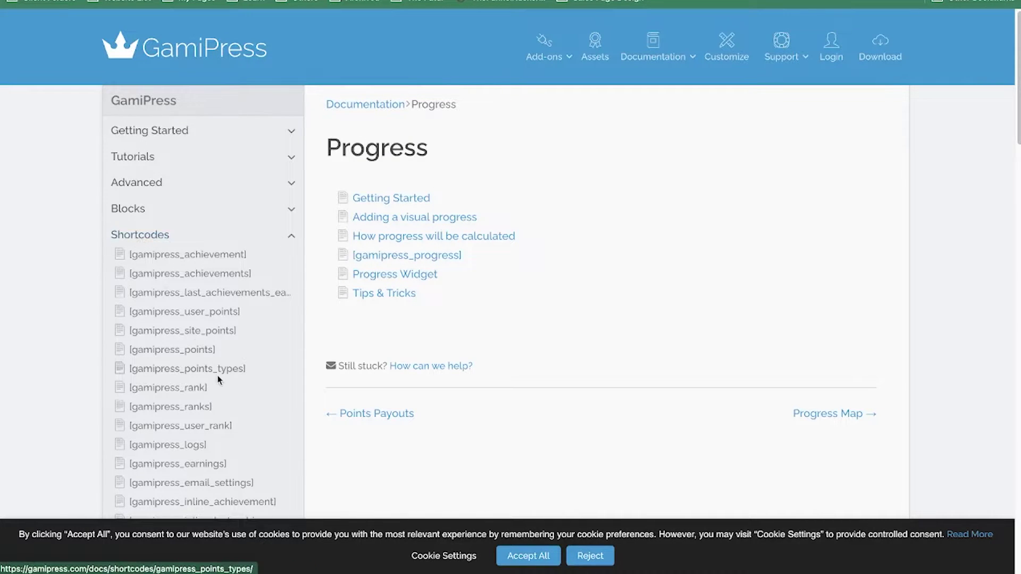
{"action": "scroll", "coordinate": [224, 383], "scroll_direction": "down", "scroll_amount": 4}
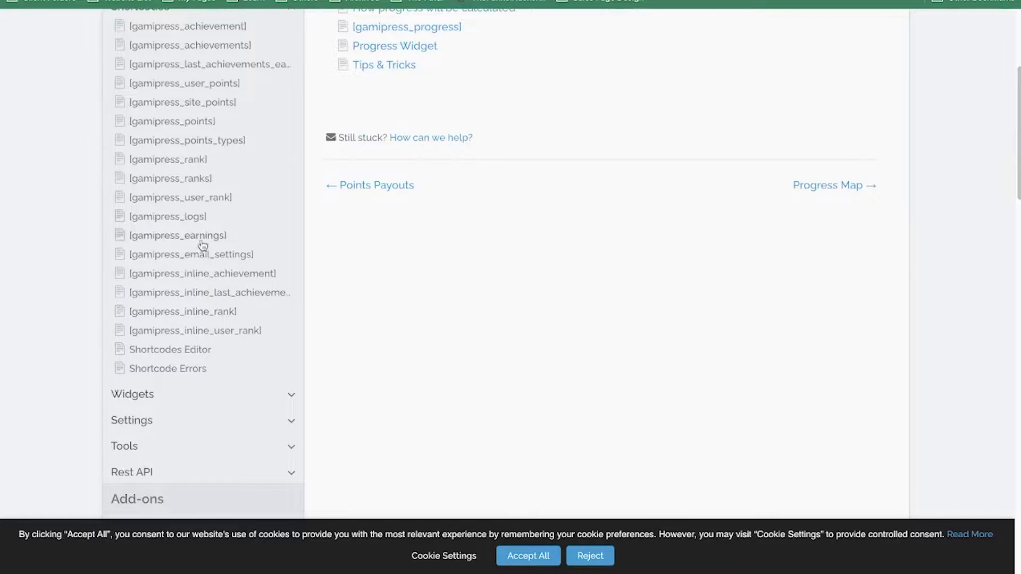
{"action": "scroll", "coordinate": [237, 331], "scroll_direction": "up", "scroll_amount": 3}
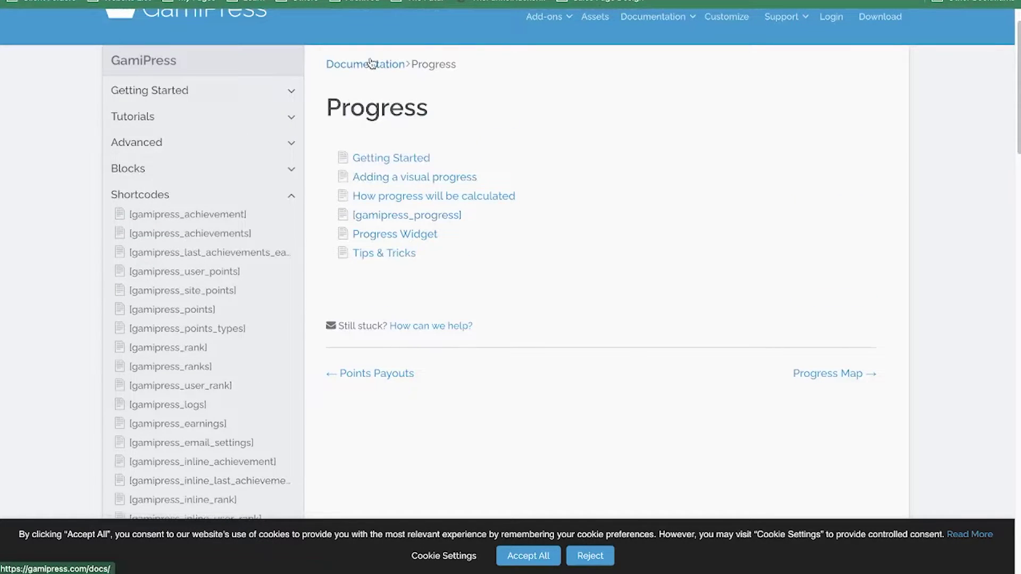
{"action": "left_click", "coordinate": [382, 217]}
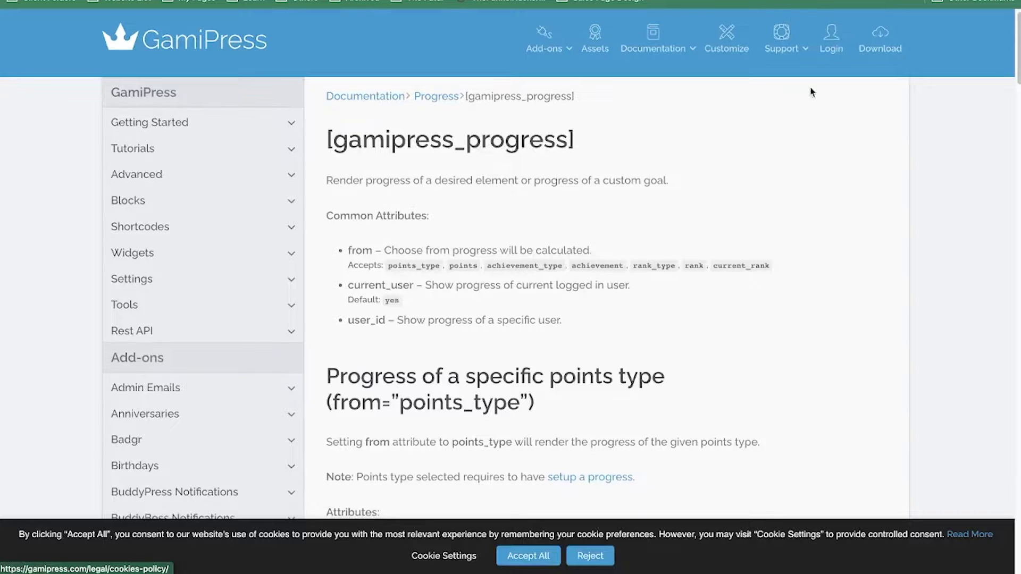
Return to the notes, and examine the slugs of the content, connection, alignment and cumulative earnings points types in the WordPress admin
{"action": "left_click", "coordinate": [810, 1]}
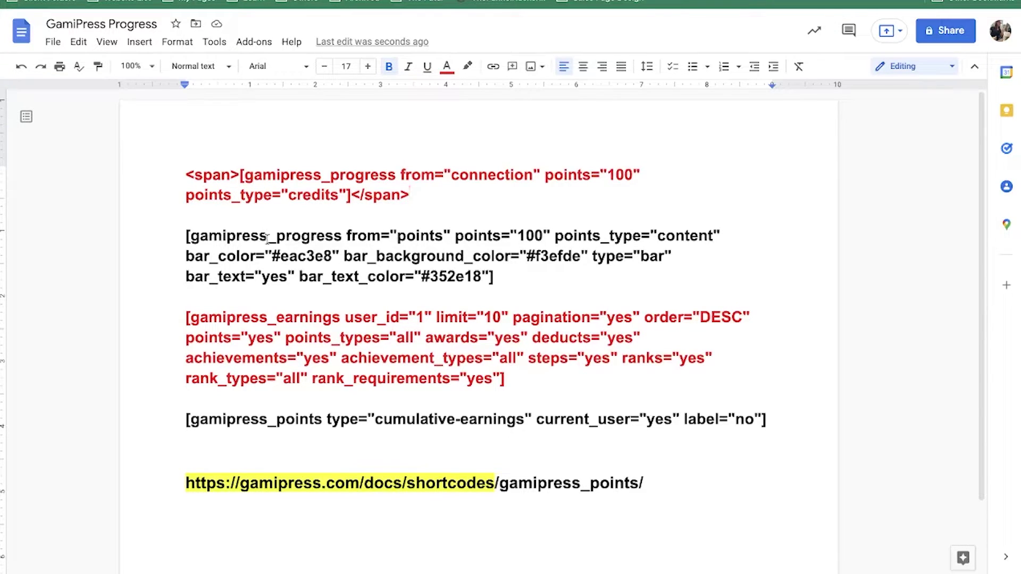
{"action": "left_click", "coordinate": [257, 6]}
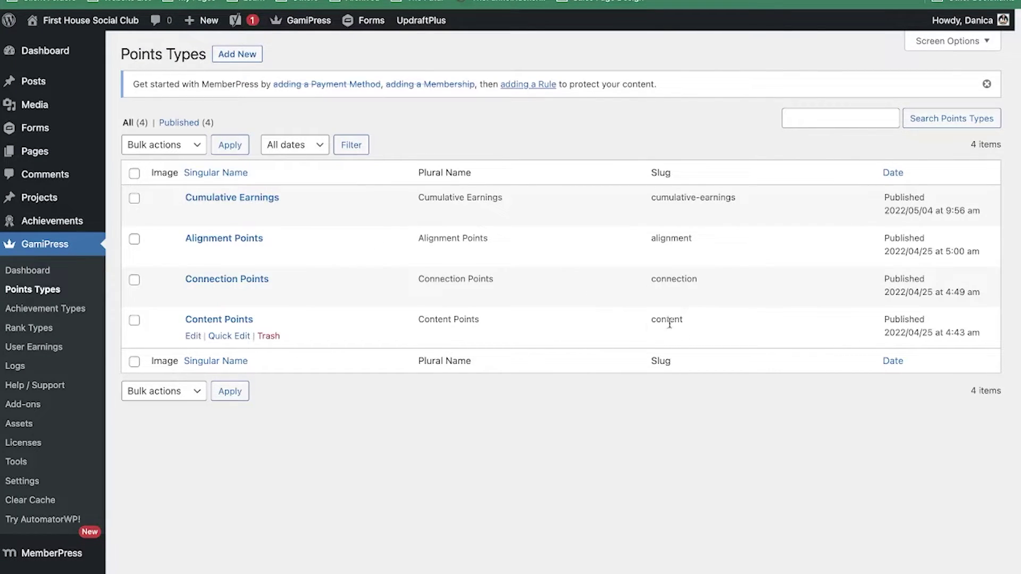
{"action": "left_click_drag", "start_coordinate": [654, 324], "coordinate": [698, 324]}
{"action": "left_click_drag", "start_coordinate": [649, 278], "coordinate": [697, 279]}
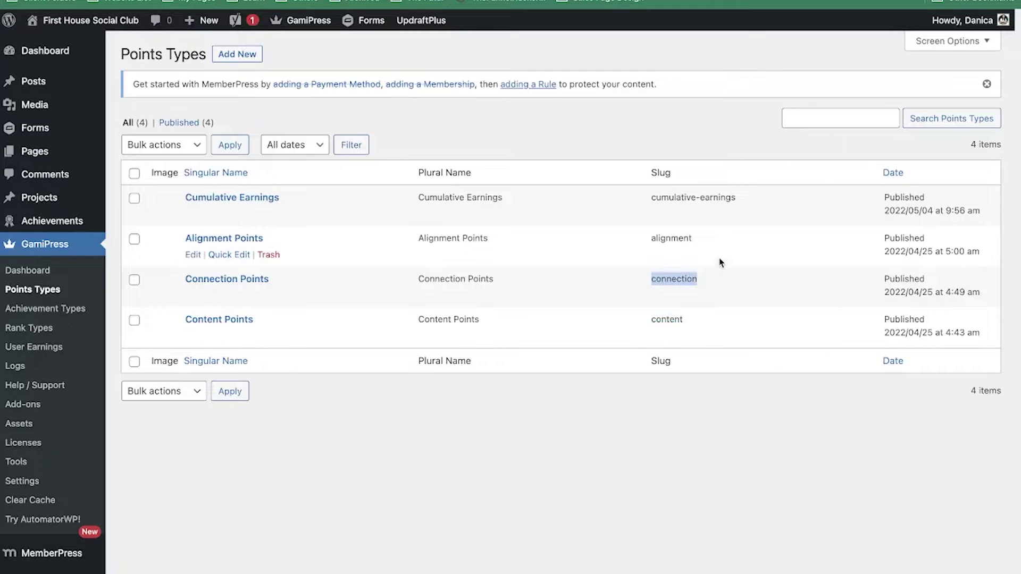
{"action": "left_click", "coordinate": [650, 244]}
{"action": "left_click_drag", "start_coordinate": [650, 244], "coordinate": [708, 245]}
{"action": "left_click_drag", "start_coordinate": [651, 198], "coordinate": [742, 199]}
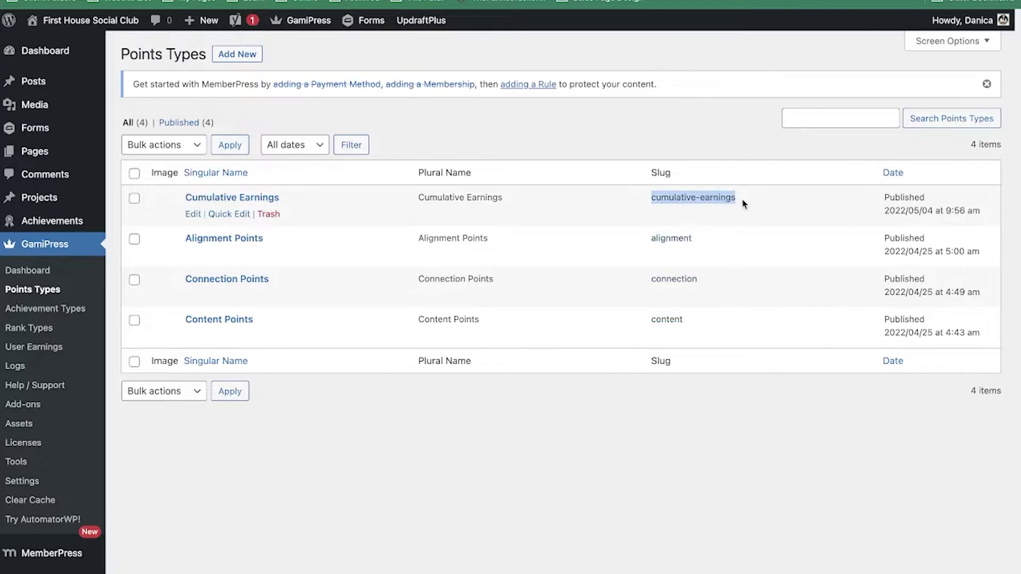
{"action": "left_click", "coordinate": [694, 195]}
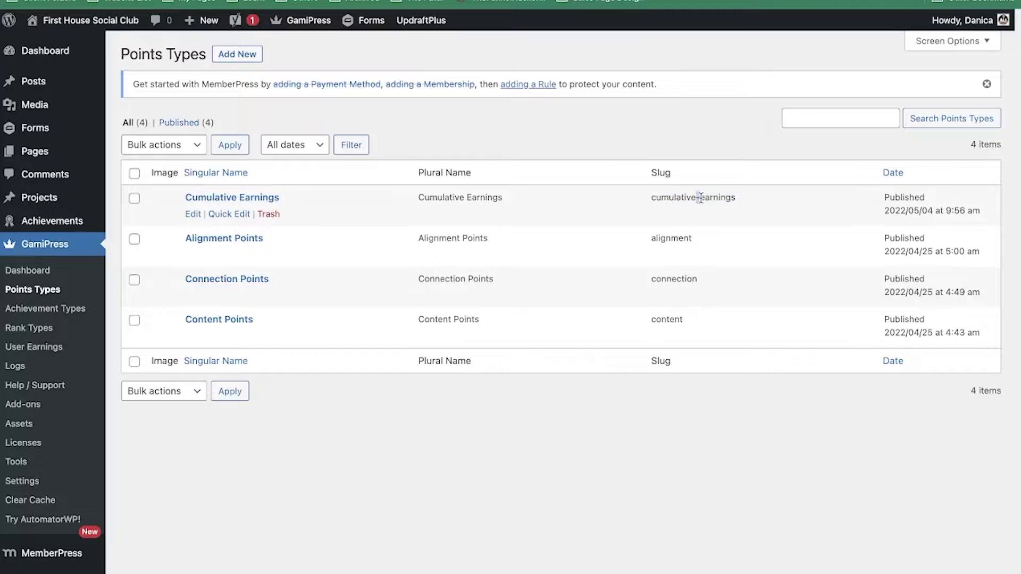
{"action": "left_click_drag", "start_coordinate": [734, 199], "coordinate": [626, 183]}
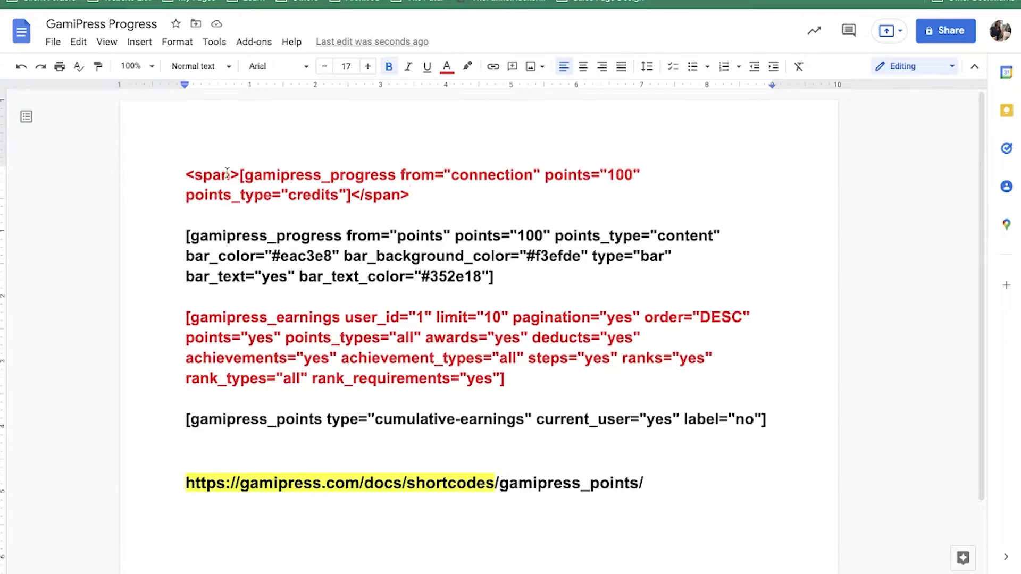
Highlight from="connection" in the first red gamipress_progress shortcode in yellow
{"action": "left_click_drag", "start_coordinate": [239, 176], "coordinate": [383, 174]}
{"action": "left_click", "coordinate": [303, 168]}
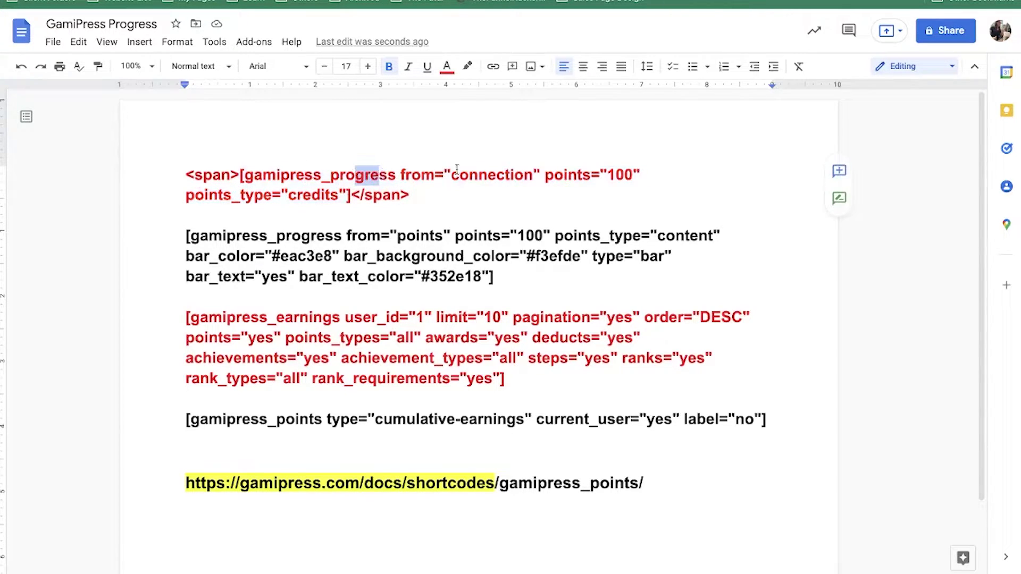
{"action": "left_click_drag", "start_coordinate": [456, 175], "coordinate": [552, 175]}
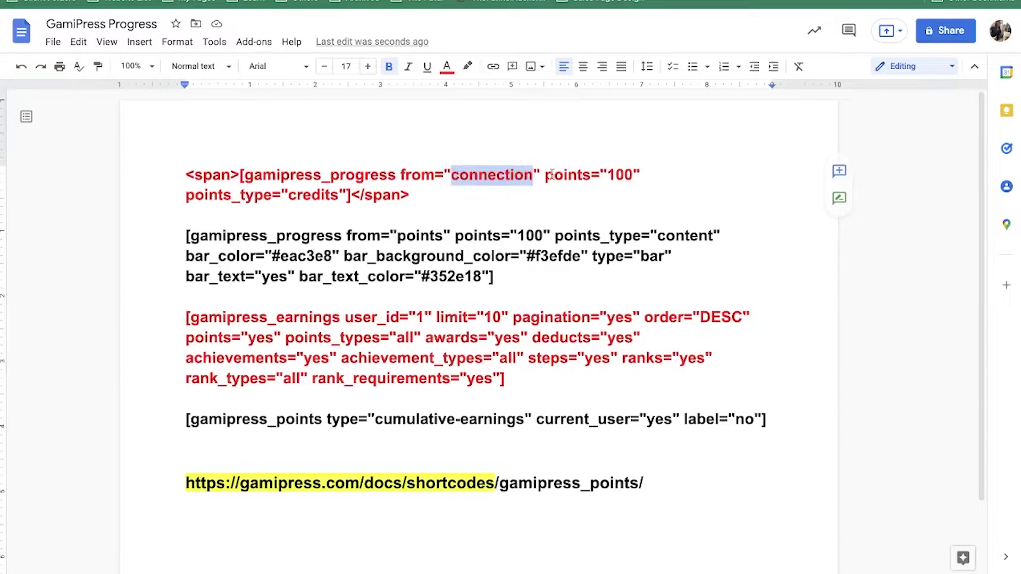
{"action": "left_click_drag", "start_coordinate": [403, 174], "coordinate": [537, 175]}
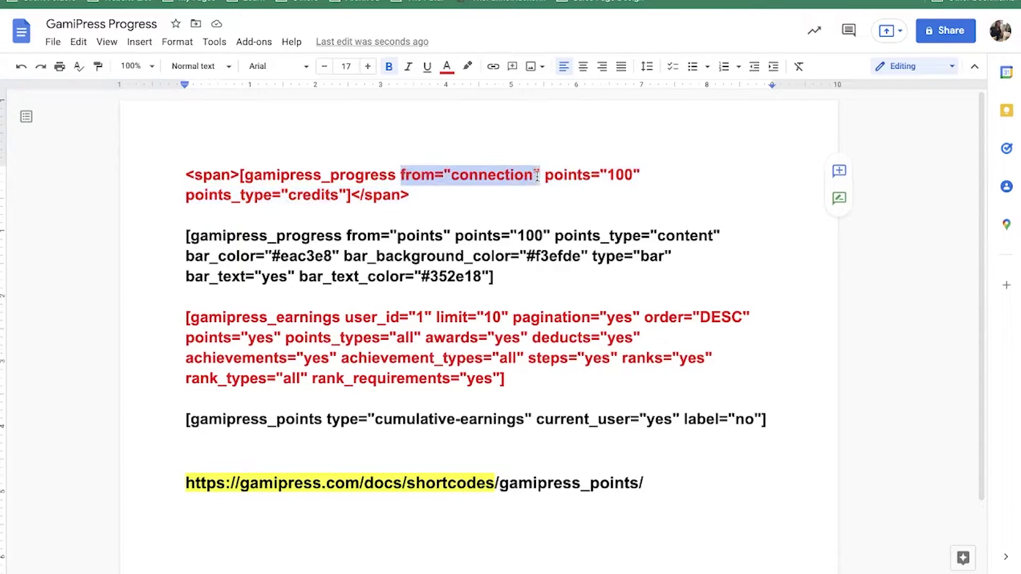
{"action": "left_click", "coordinate": [468, 66]}
{"action": "left_click", "coordinate": [515, 151]}
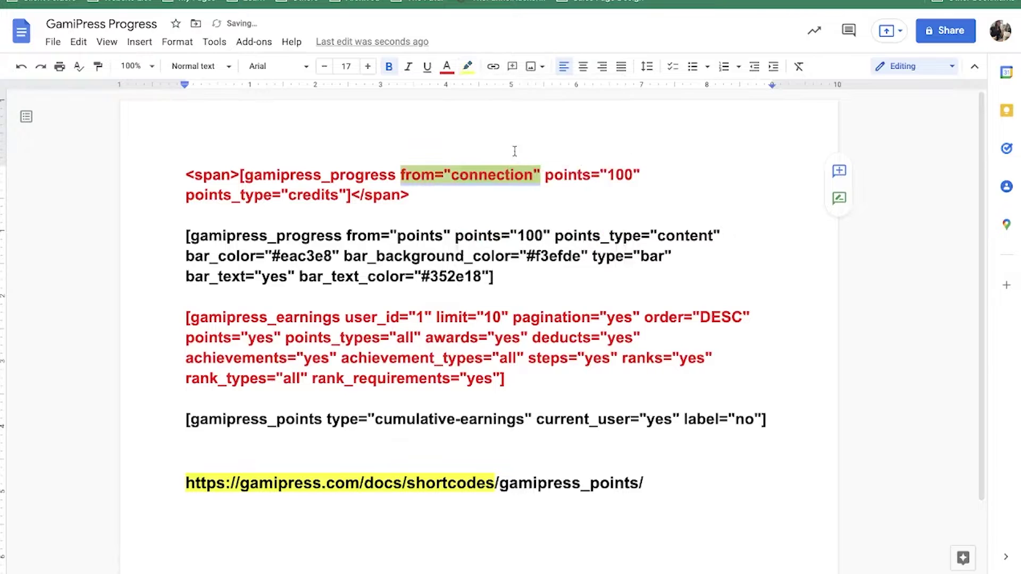
Highlight points_type="credits" in the first red gamipress_progress shortcode in yellow, keeping its red text color
{"action": "left_click_drag", "start_coordinate": [182, 200], "coordinate": [343, 197]}
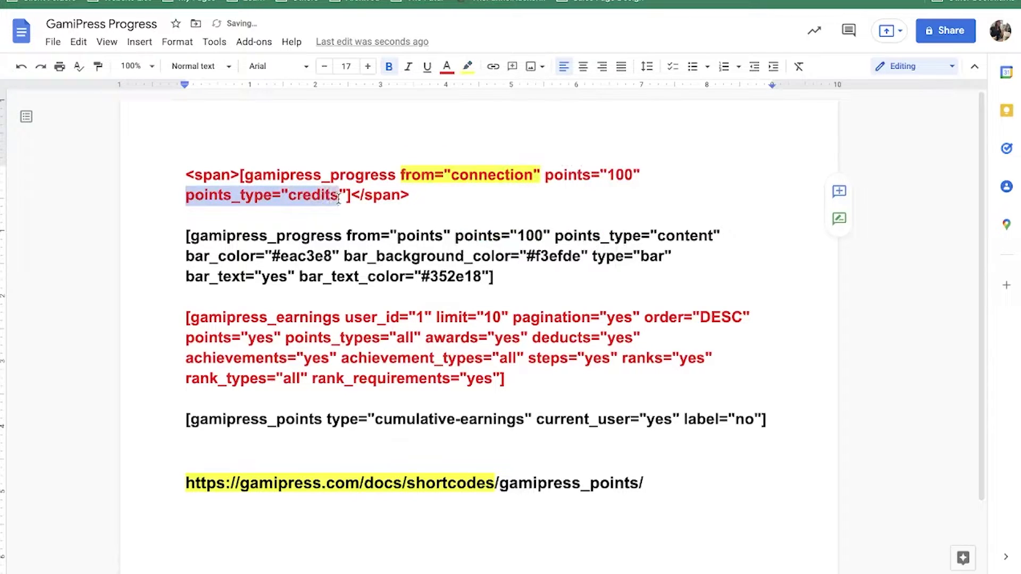
{"action": "left_click", "coordinate": [449, 65]}
{"action": "left_click", "coordinate": [497, 151]}
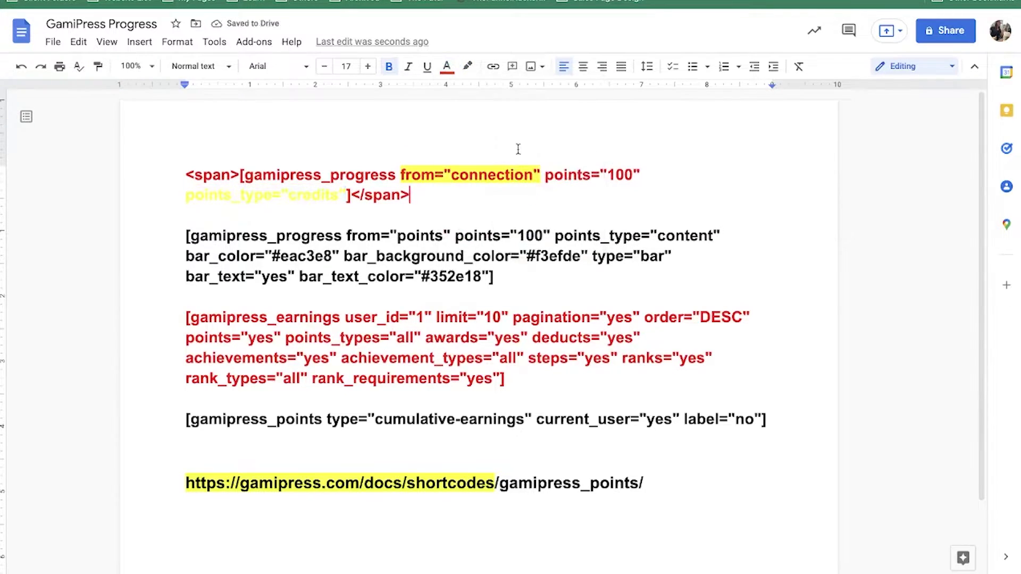
{"action": "key", "text": "ctrl+z"}
{"action": "left_click", "coordinate": [468, 66]}
{"action": "left_click", "coordinate": [515, 151]}
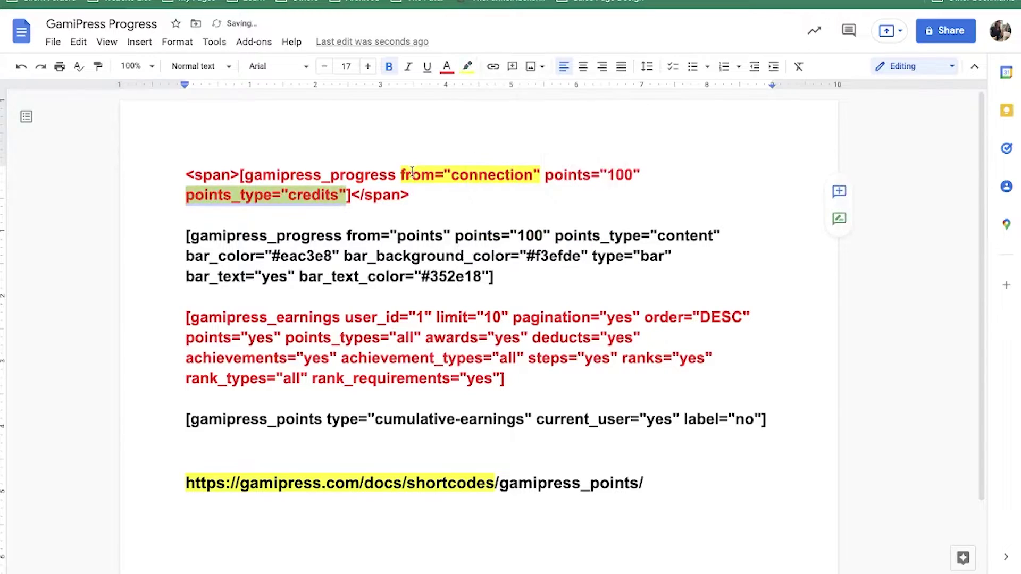
{"action": "left_click", "coordinate": [398, 206]}
{"action": "left_click", "coordinate": [174, 238]}
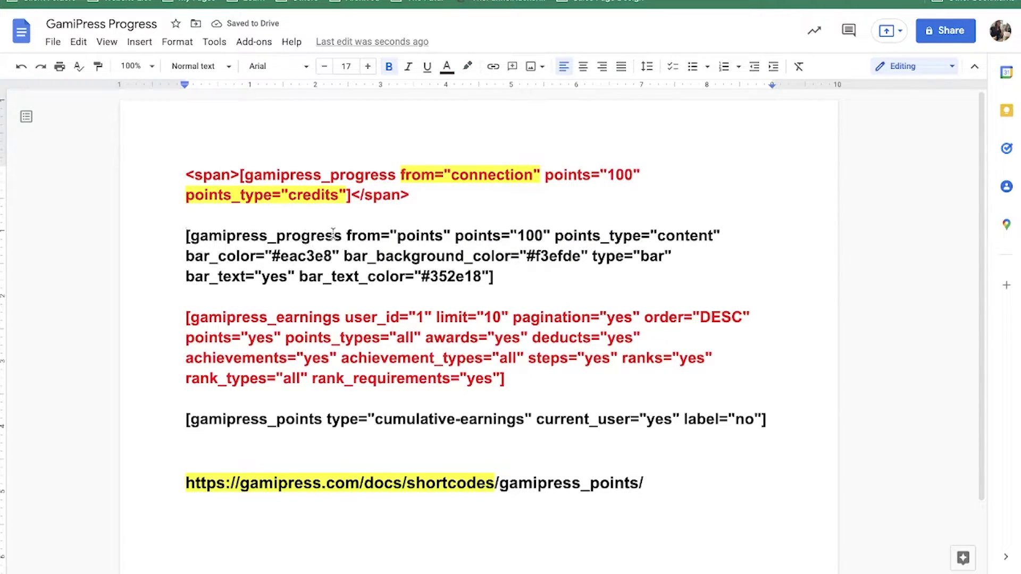
Copy the word "from" out of the black gamipress_progress shortcode and search the [gamipress_progress] documentation page for it
{"action": "left_click_drag", "start_coordinate": [346, 234], "coordinate": [440, 237]}
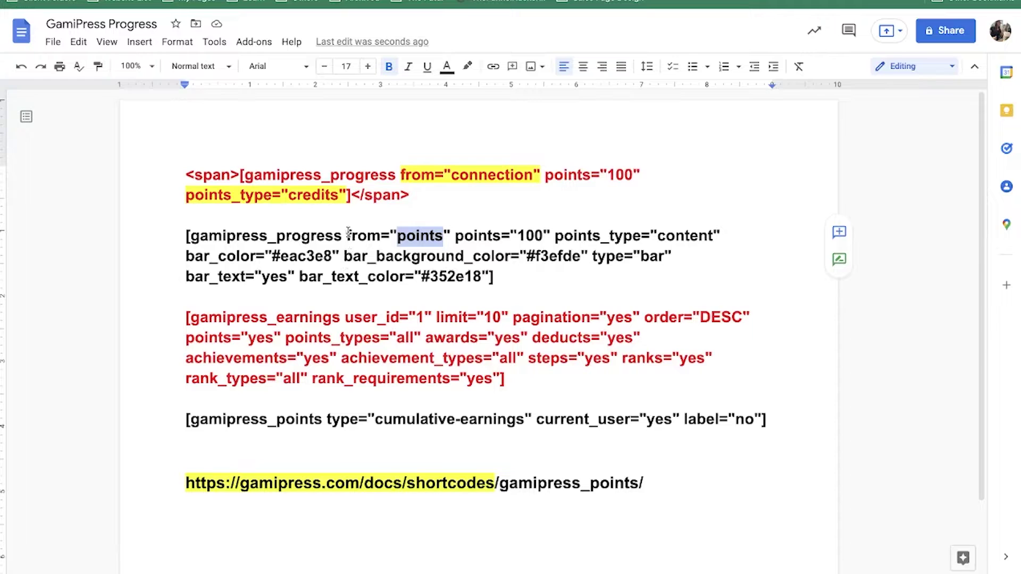
{"action": "left_click_drag", "start_coordinate": [348, 234], "coordinate": [378, 238]}
{"action": "key", "text": "ctrl+c"}
{"action": "key", "text": "ctrl+Tab"}
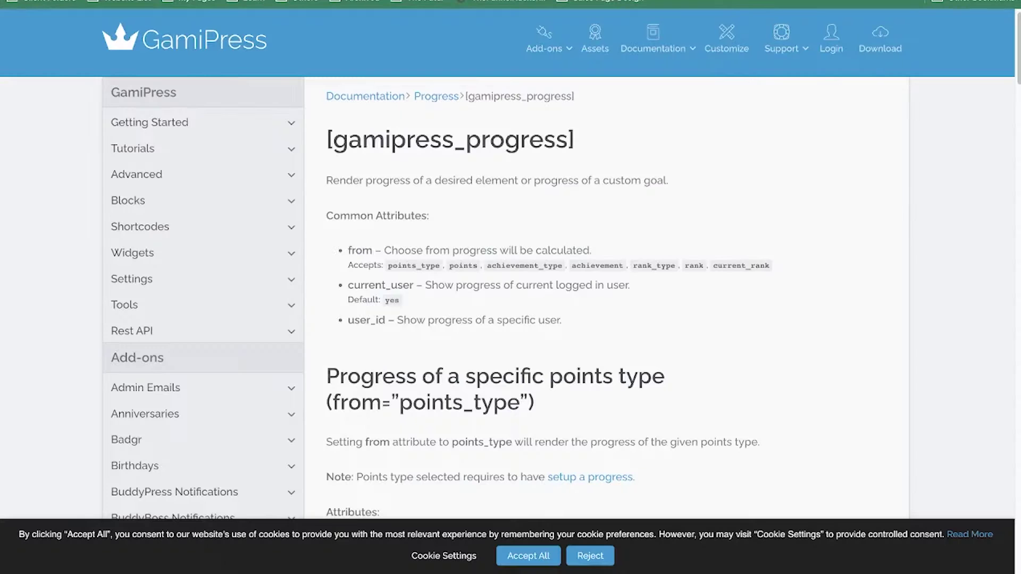
{"action": "key", "text": "ctrl+f"}
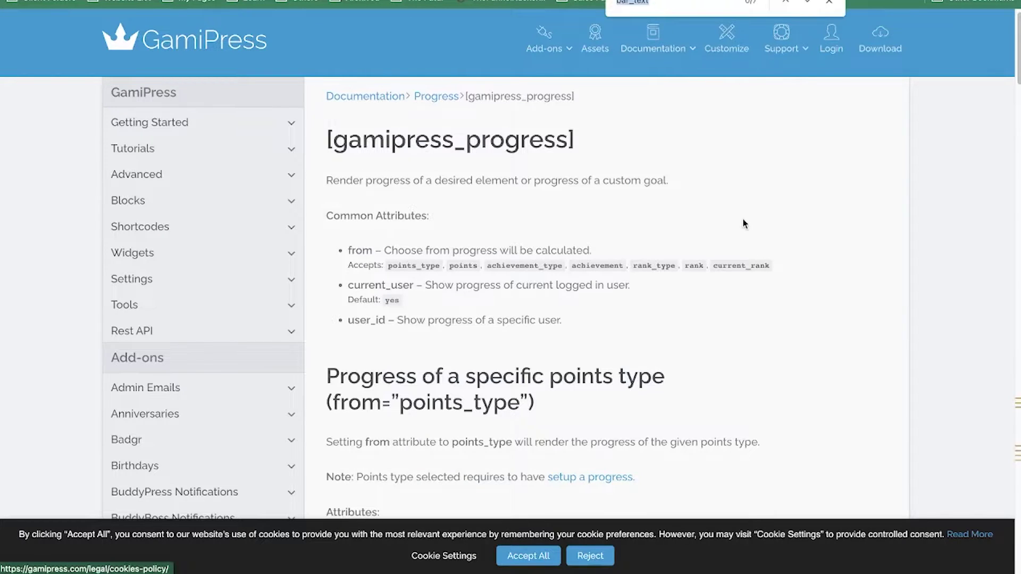
{"action": "key", "text": "ctrl+v"}
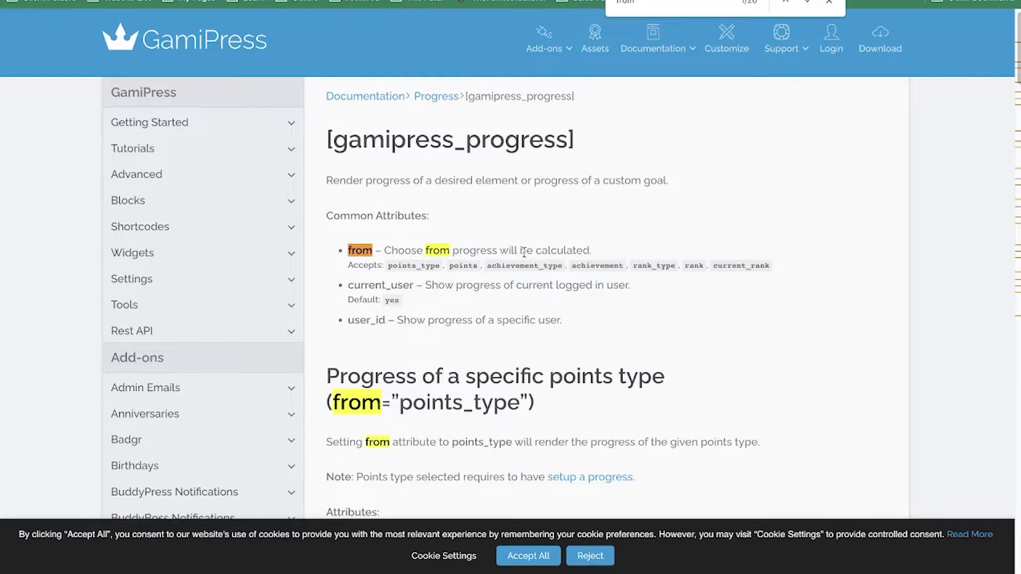
Examine the from attribute's accepted values, the current_user default and the section on progress of a specific points type
{"action": "left_click_drag", "start_coordinate": [525, 253], "coordinate": [348, 251]}
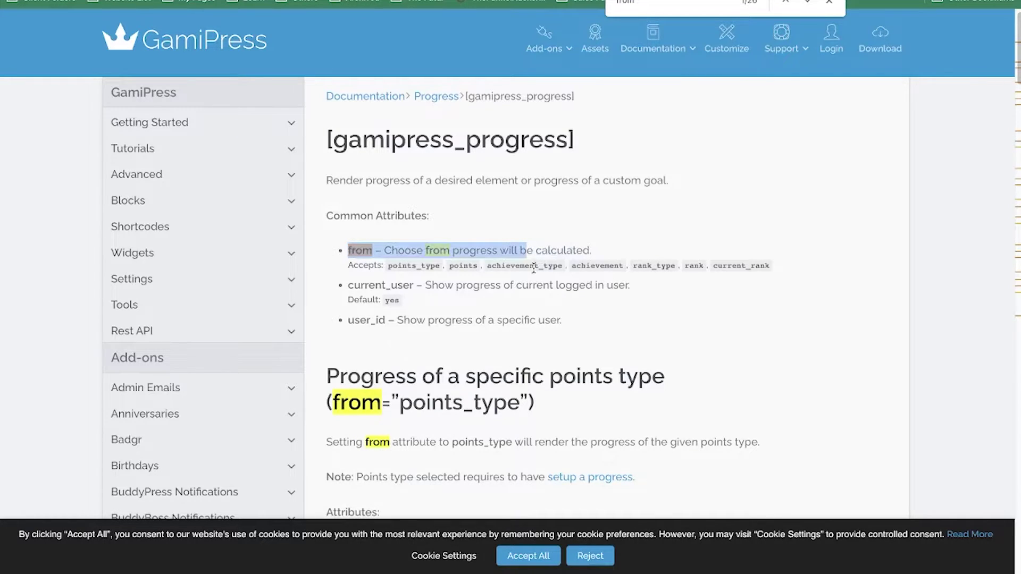
{"action": "left_click_drag", "start_coordinate": [389, 266], "coordinate": [746, 267]}
{"action": "left_click", "coordinate": [679, 272]}
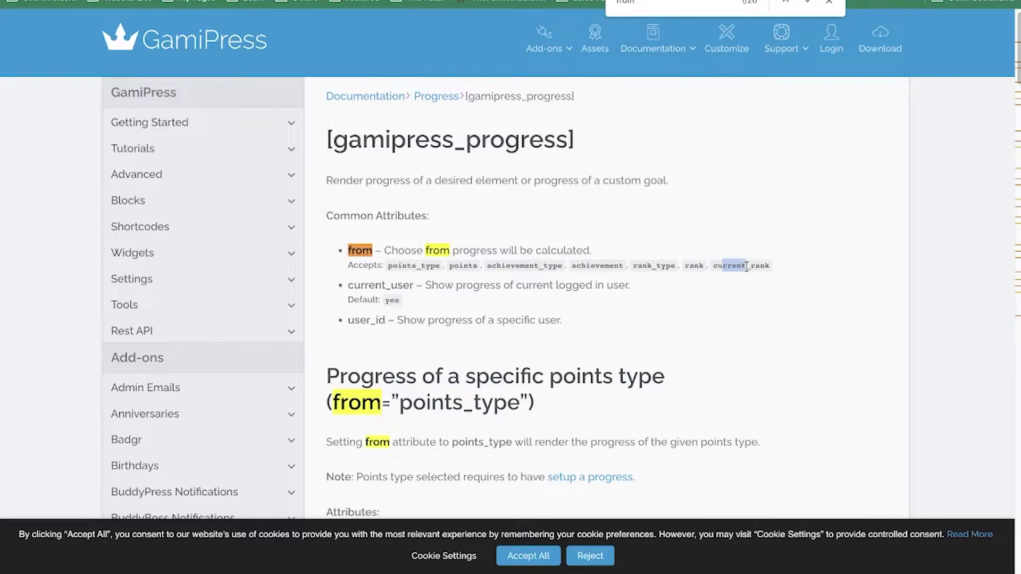
{"action": "double_click", "coordinate": [391, 300]}
{"action": "scroll", "coordinate": [392, 311], "scroll_direction": "down", "scroll_amount": 1}
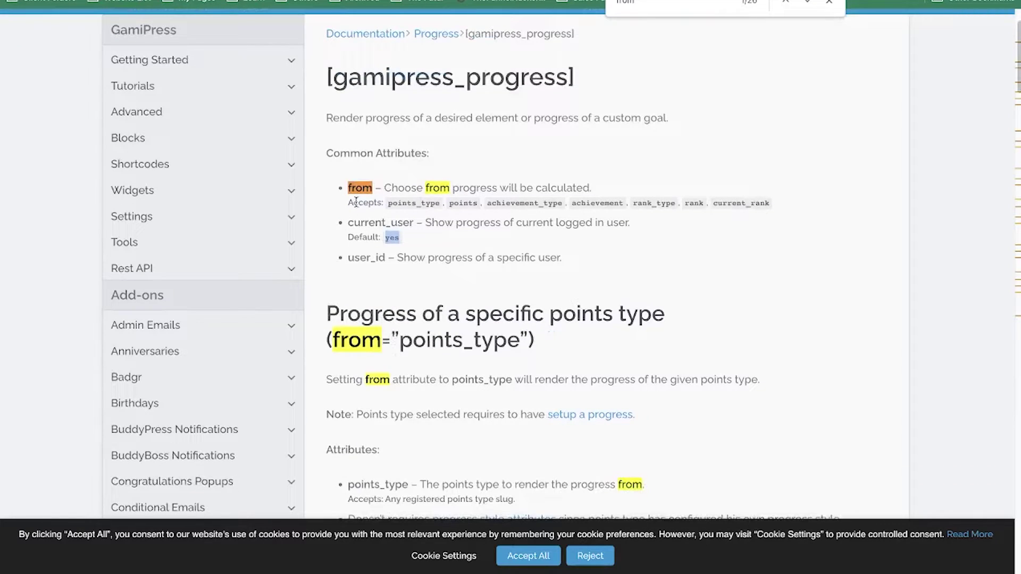
{"action": "double_click", "coordinate": [466, 199]}
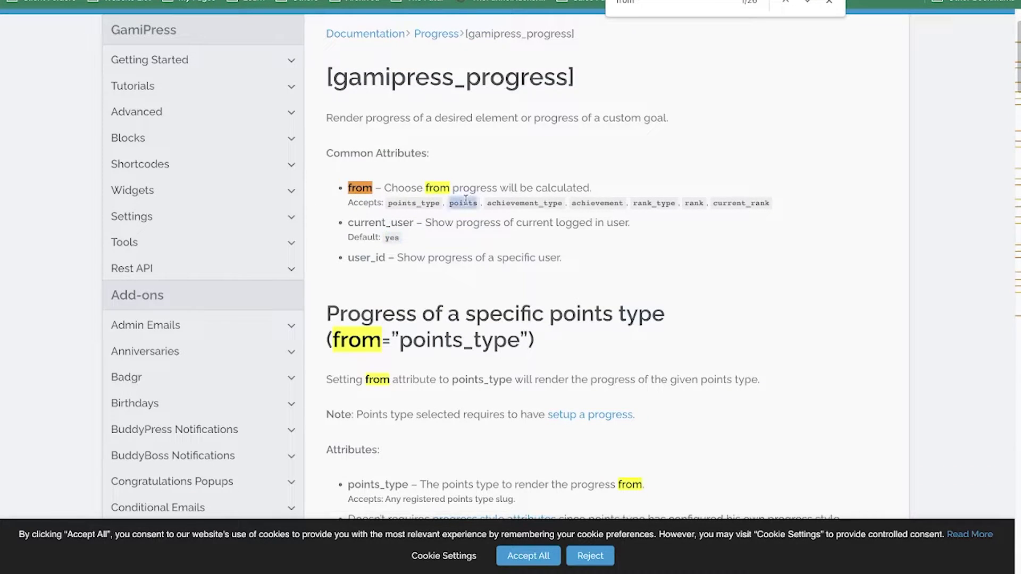
{"action": "double_click", "coordinate": [360, 187]}
{"action": "scroll", "coordinate": [463, 260], "scroll_direction": "down", "scroll_amount": 1}
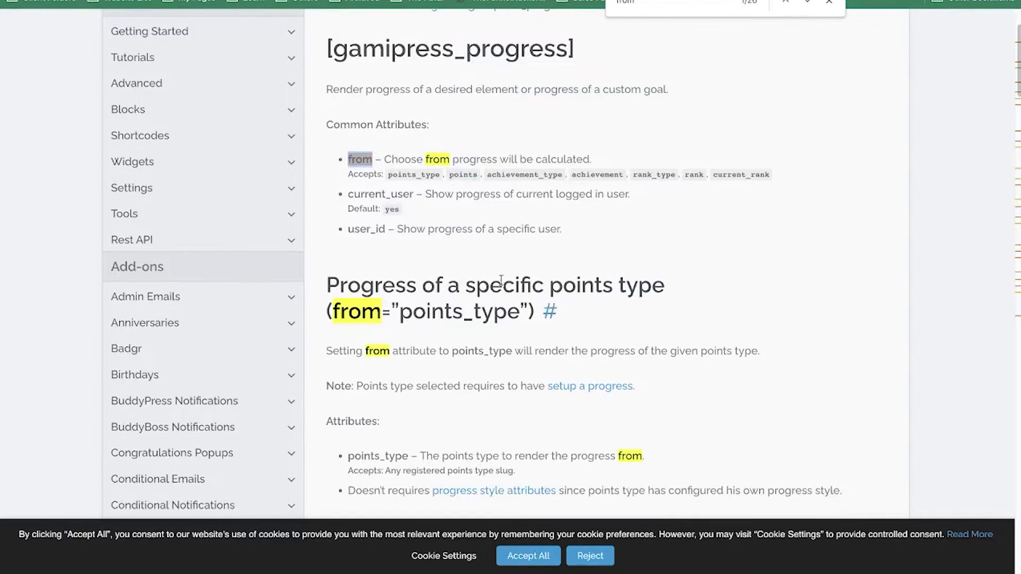
{"action": "scroll", "coordinate": [394, 221], "scroll_direction": "down", "scroll_amount": 1}
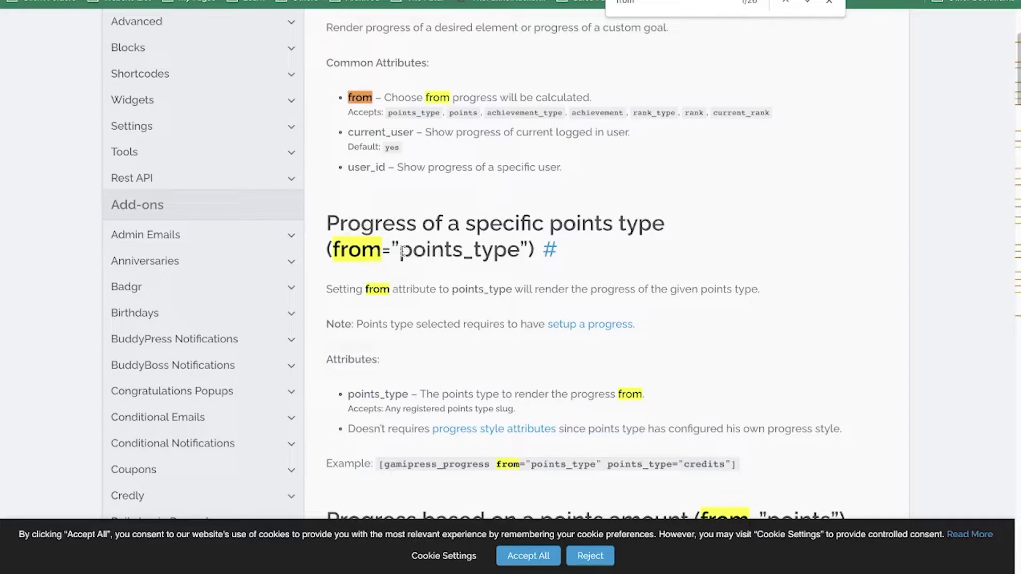
{"action": "left_click_drag", "start_coordinate": [401, 250], "coordinate": [517, 250]}
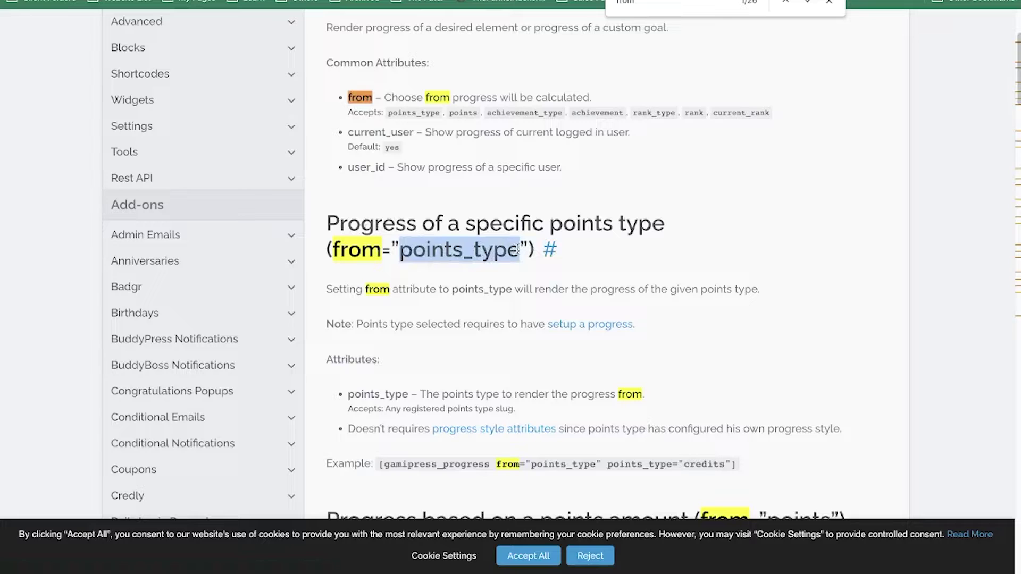
{"action": "scroll", "coordinate": [511, 296], "scroll_direction": "down", "scroll_amount": 1}
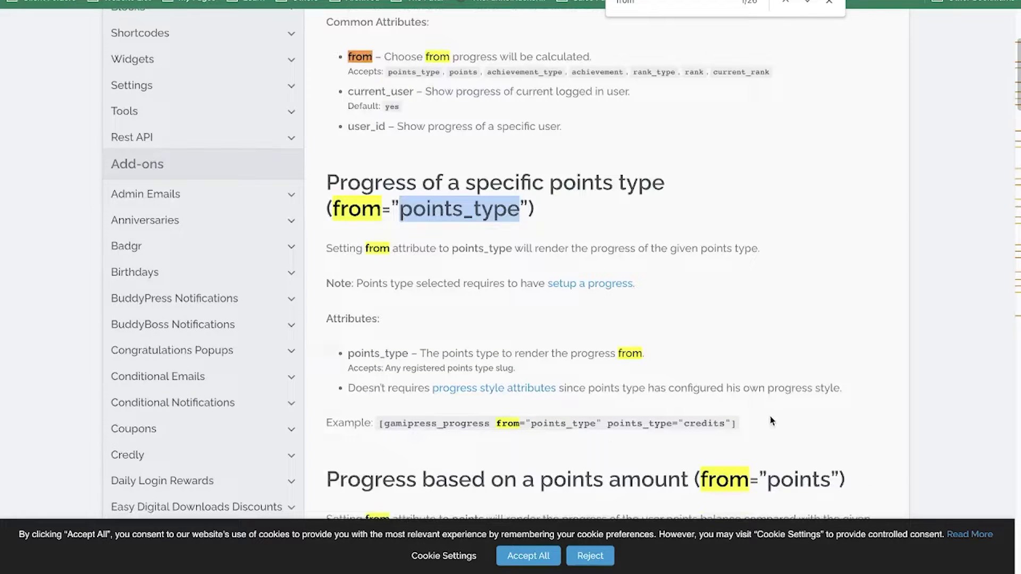
Return to the notes and compare the from, points and points_type attributes of the red and black gamipress_progress shortcodes
{"action": "key", "text": "ctrl+Tab"}
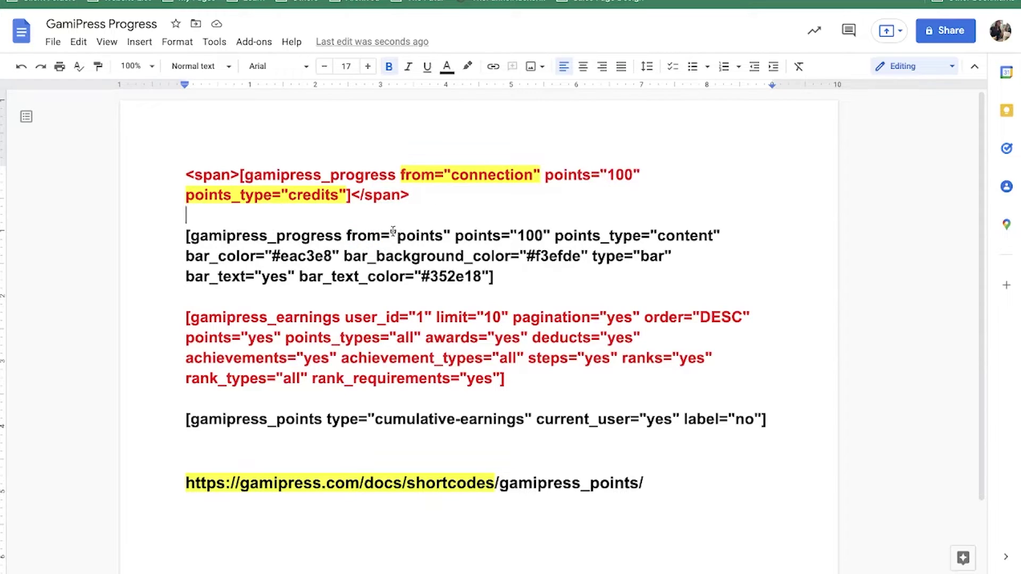
{"action": "left_click_drag", "start_coordinate": [397, 236], "coordinate": [441, 239]}
{"action": "left_click_drag", "start_coordinate": [450, 174], "coordinate": [533, 176]}
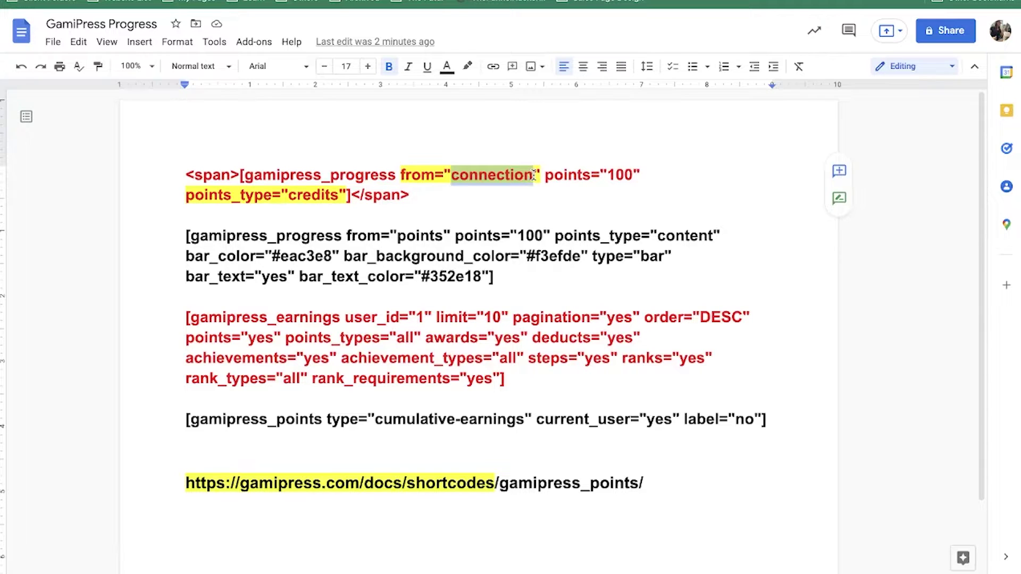
{"action": "left_click_drag", "start_coordinate": [459, 237], "coordinate": [543, 233]}
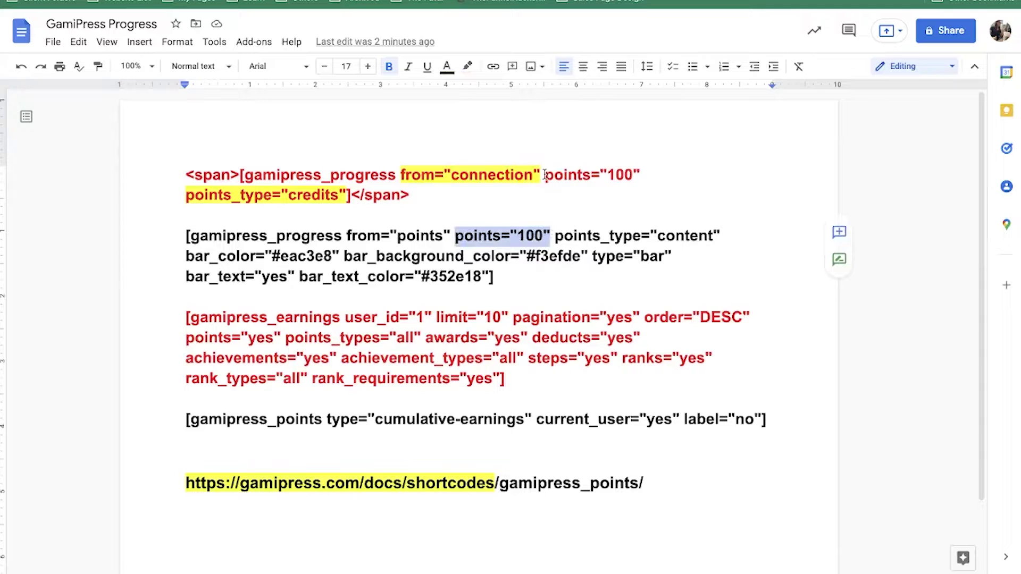
{"action": "left_click_drag", "start_coordinate": [545, 175], "coordinate": [643, 175]}
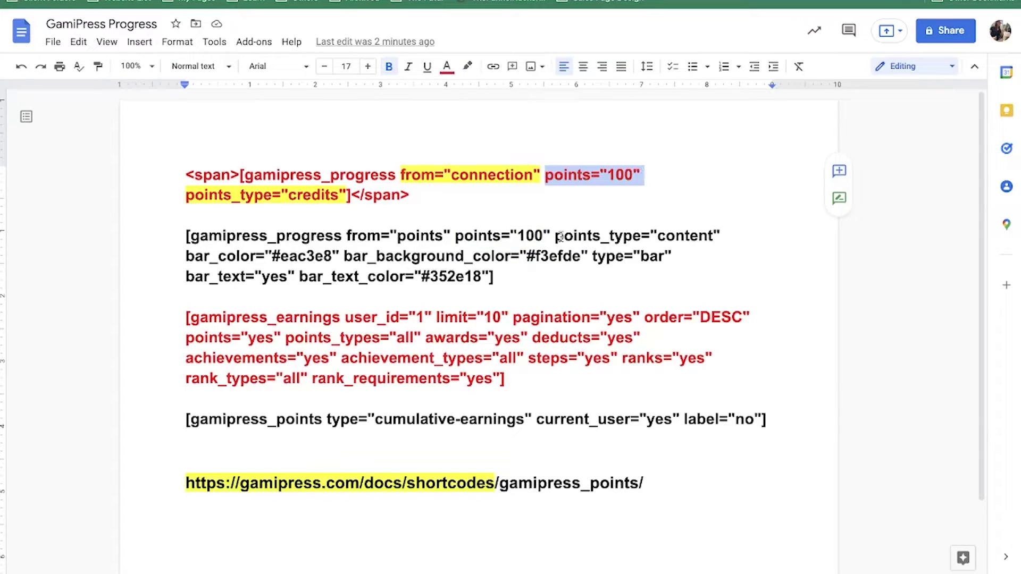
{"action": "left_click_drag", "start_coordinate": [556, 236], "coordinate": [718, 235]}
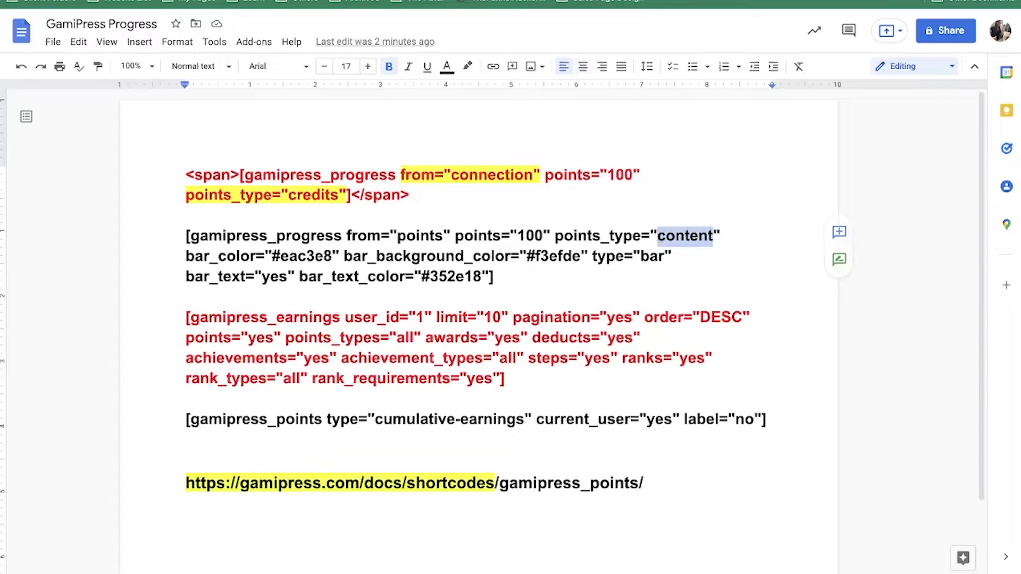
Check the points type slugs in the WordPress admin against the connection value of the red gamipress_progress shortcode in the notes
{"action": "key", "text": "ctrl+Tab"}
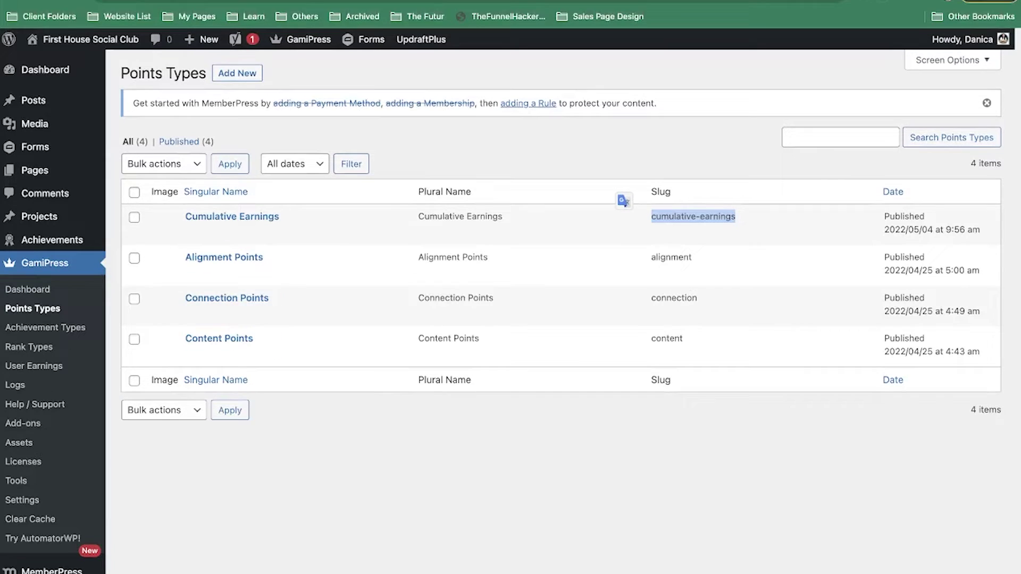
{"action": "key", "text": "ctrl+Tab"}
{"action": "left_click", "coordinate": [634, 175]}
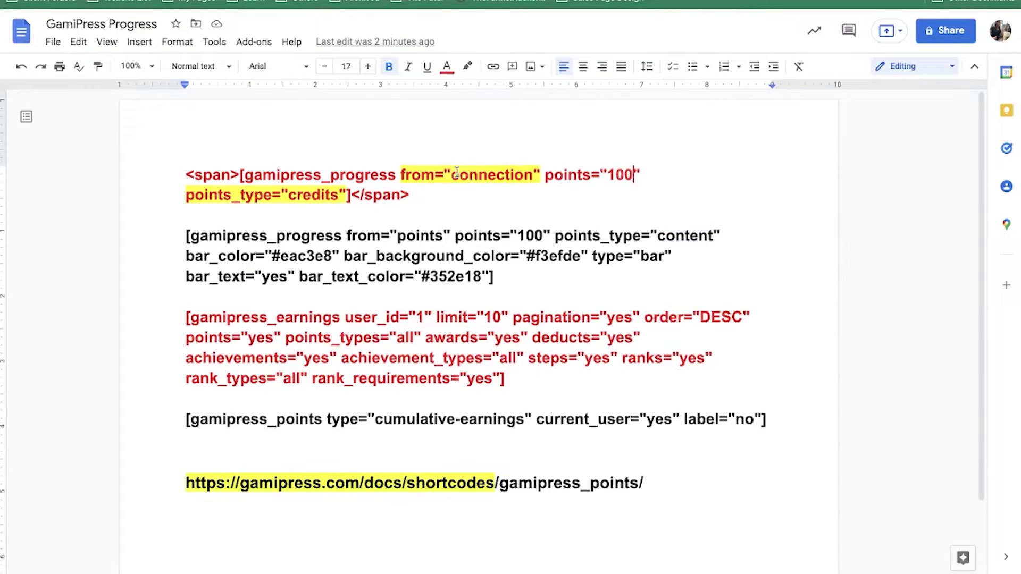
{"action": "left_click_drag", "start_coordinate": [451, 175], "coordinate": [535, 175]}
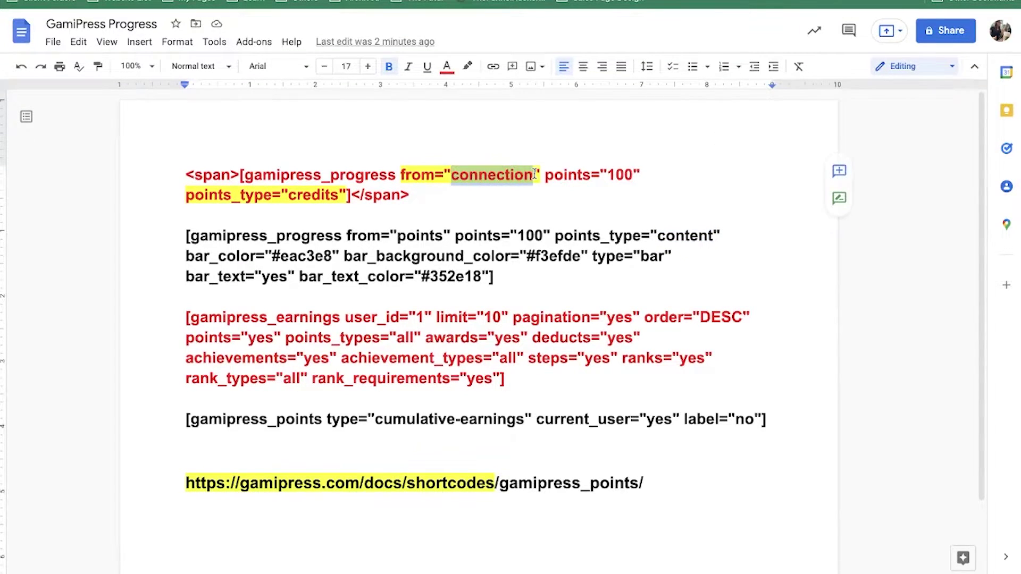
{"action": "left_click", "coordinate": [578, 235]}
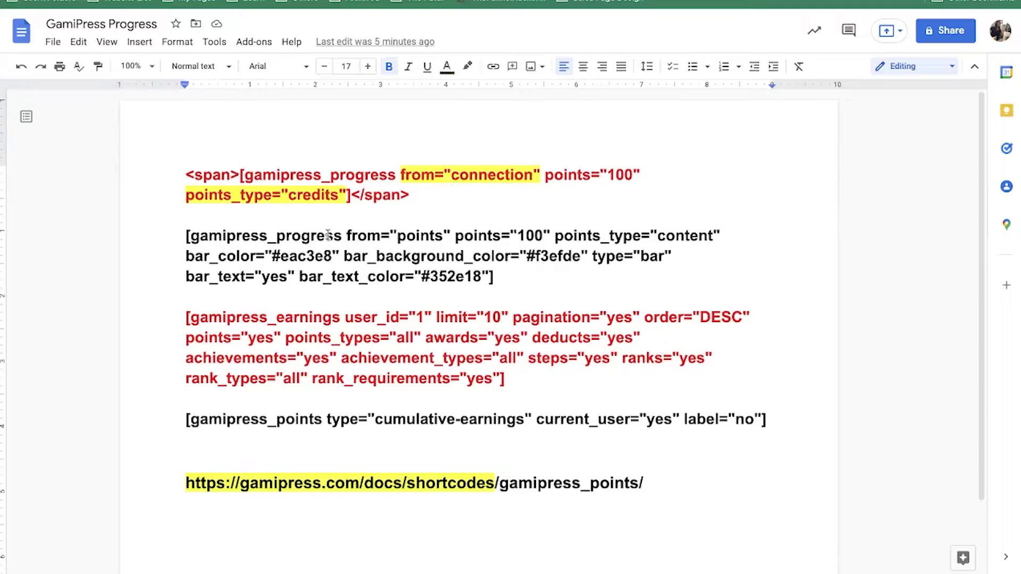
Highlight from="points" in the black gamipress_progress shortcode in cyan
{"action": "left_click_drag", "start_coordinate": [347, 236], "coordinate": [451, 235]}
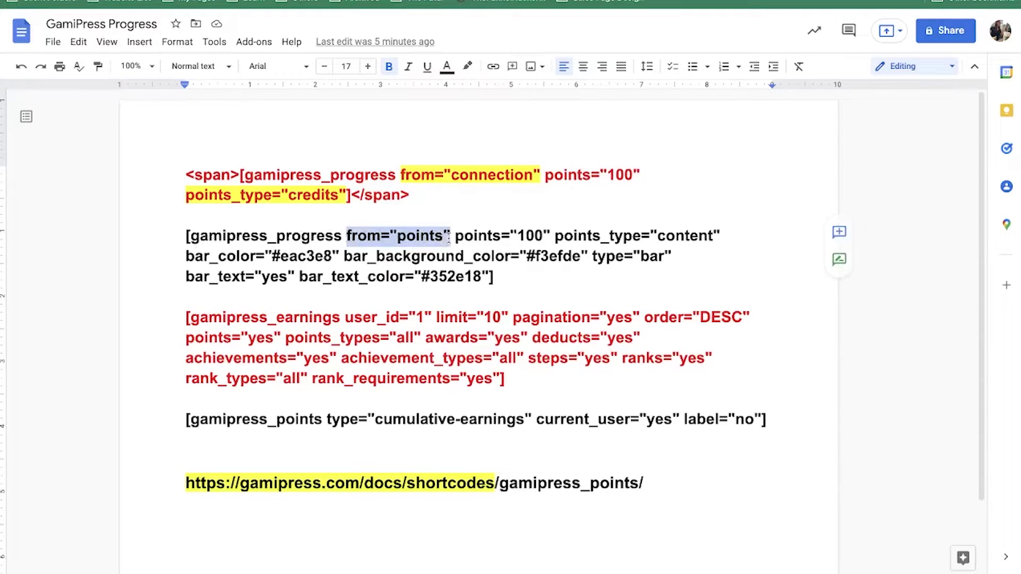
{"action": "left_click", "coordinate": [468, 68]}
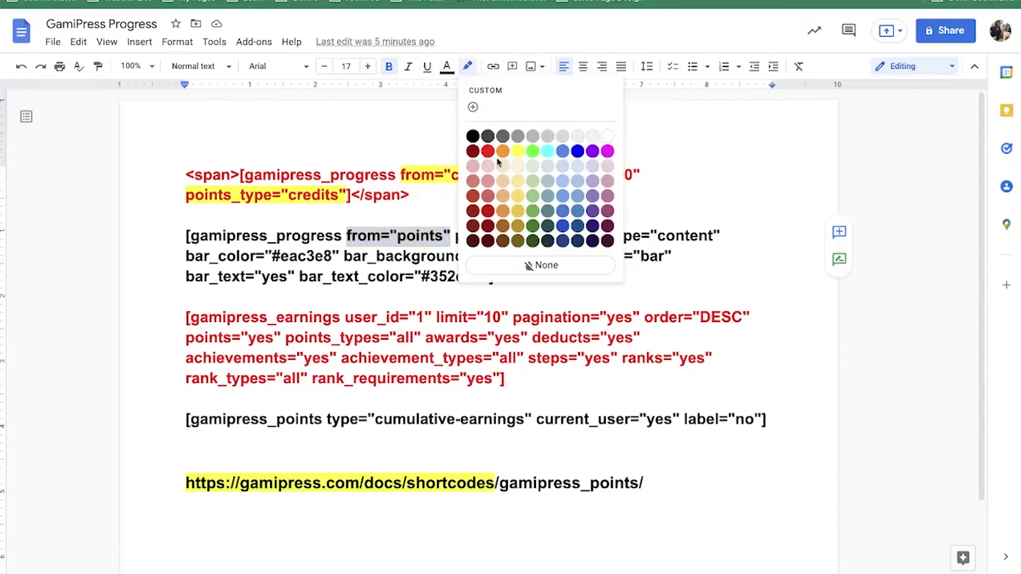
{"action": "left_click", "coordinate": [548, 153]}
{"action": "left_click", "coordinate": [536, 242]}
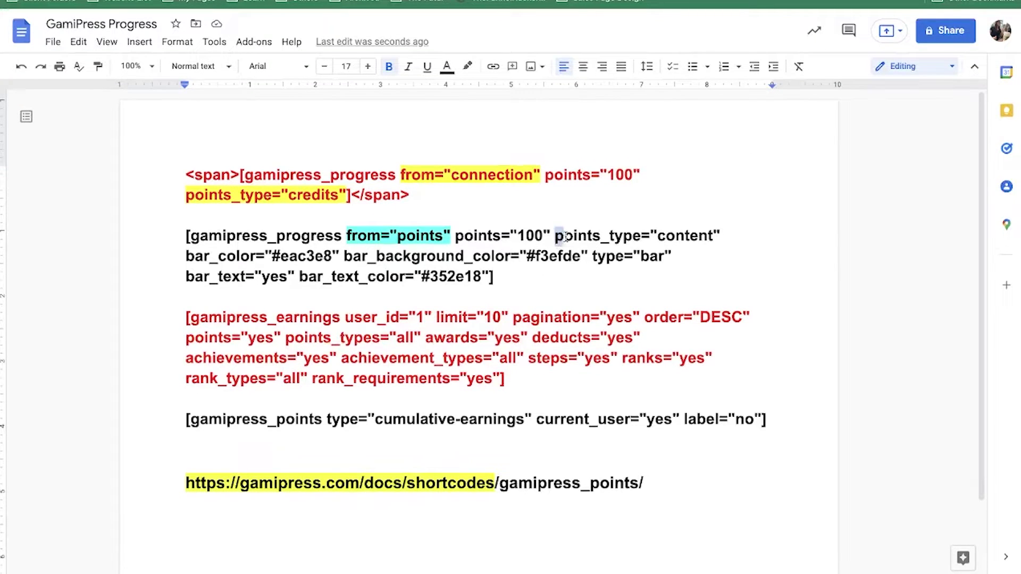
Highlight points_type="content" in the black gamipress_progress shortcode in cyan, and examine its points="100" attribute
{"action": "left_click_drag", "start_coordinate": [565, 237], "coordinate": [722, 235]}
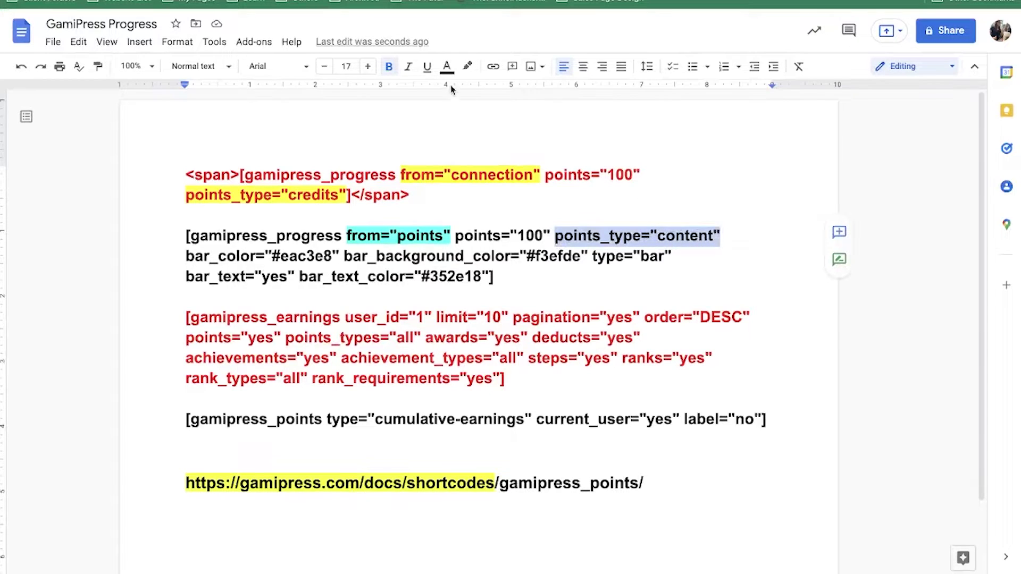
{"action": "left_click", "coordinate": [468, 65]}
{"action": "left_click", "coordinate": [405, 236]}
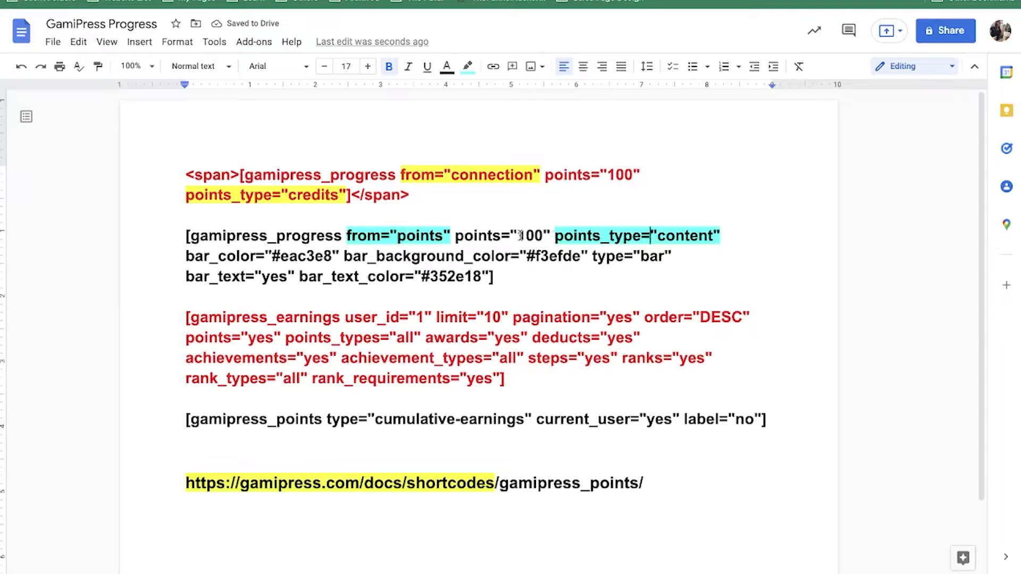
{"action": "left_click_drag", "start_coordinate": [464, 237], "coordinate": [543, 237]}
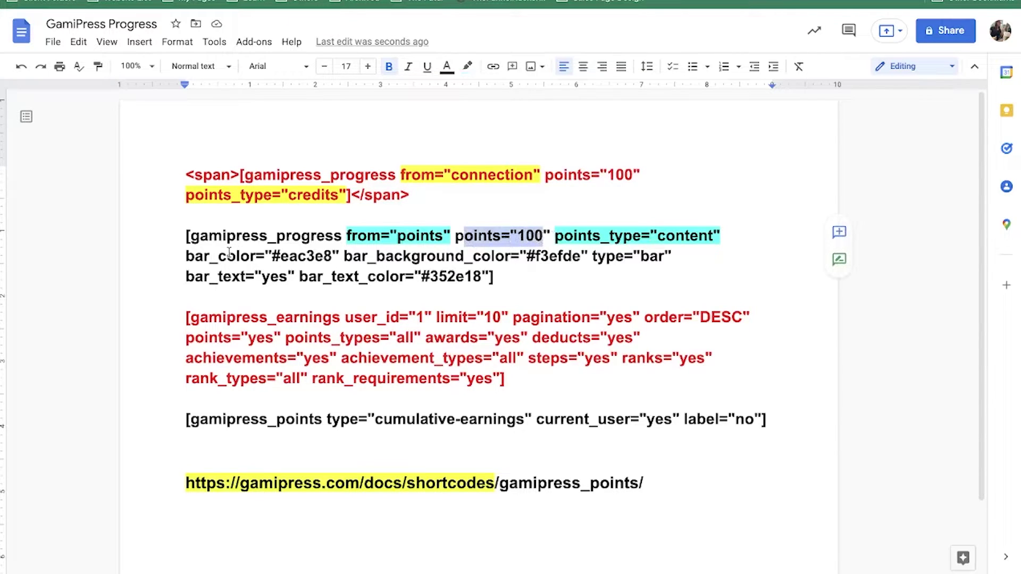
Examine the bar attributes of the black gamipress_progress shortcode and search its documentation page for "type" to find the bar style section
{"action": "left_click_drag", "start_coordinate": [187, 257], "coordinate": [488, 268]}
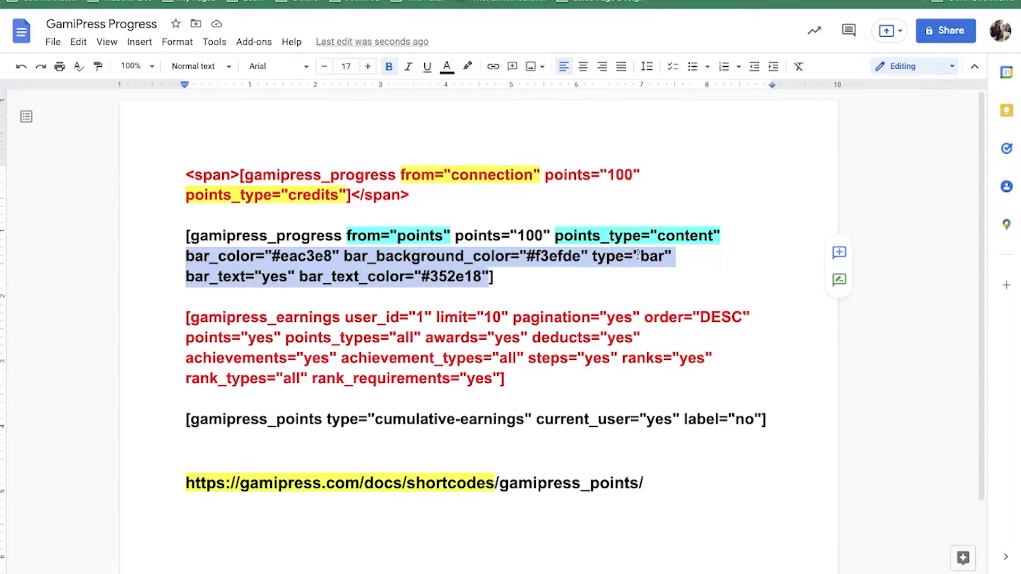
{"action": "left_click_drag", "start_coordinate": [672, 257], "coordinate": [496, 267]}
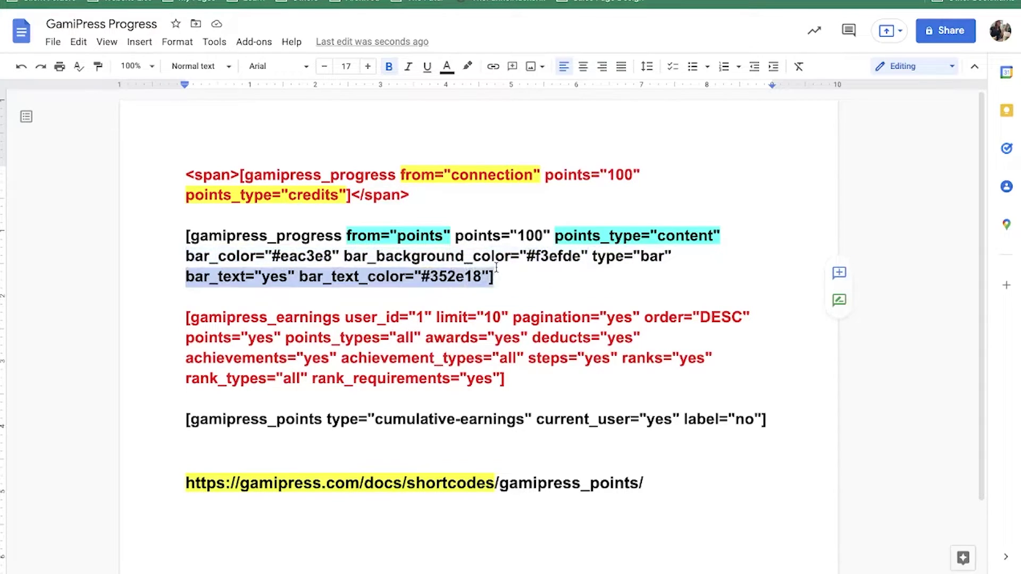
{"action": "key", "text": "ctrl+Tab"}
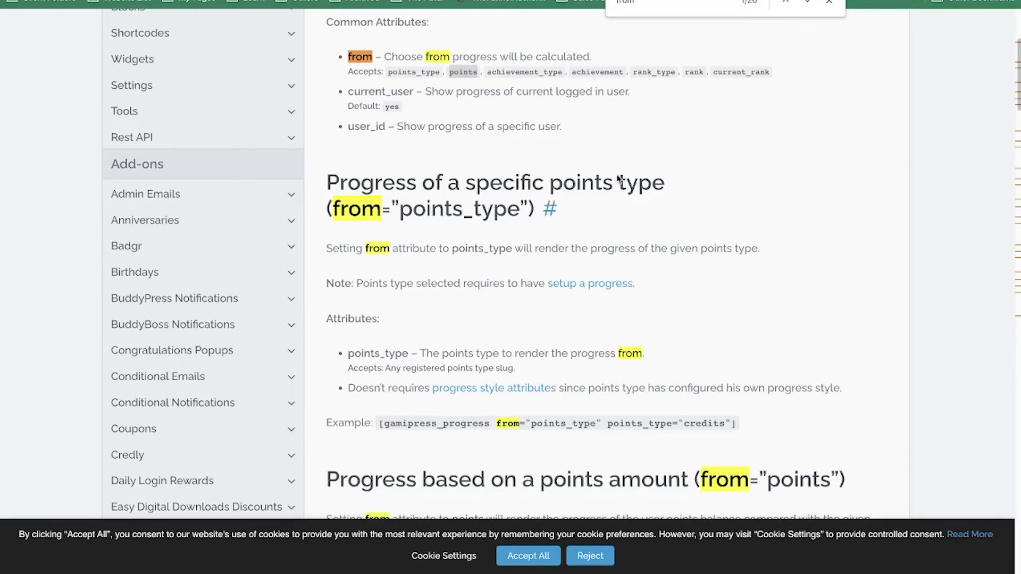
{"action": "scroll", "coordinate": [580, 324], "scroll_direction": "down", "scroll_amount": 12}
{"action": "key", "text": "ctrl+f"}
{"action": "type", "text": "type"}
{"action": "key", "text": "Return"}
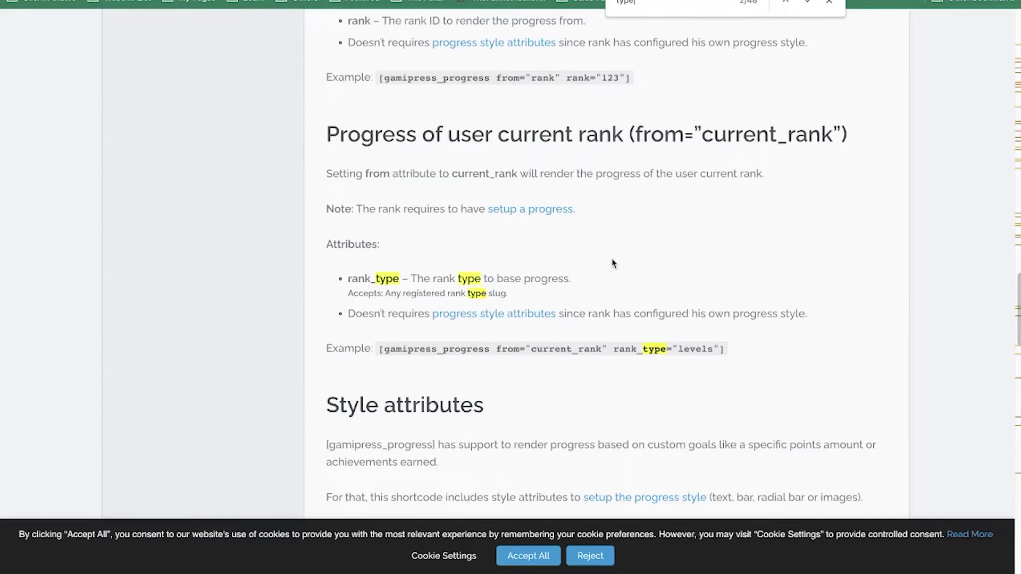
{"action": "scroll", "coordinate": [613, 263], "scroll_direction": "down", "scroll_amount": 15}
{"action": "scroll", "coordinate": [612, 263], "scroll_direction": "up", "scroll_amount": 5}
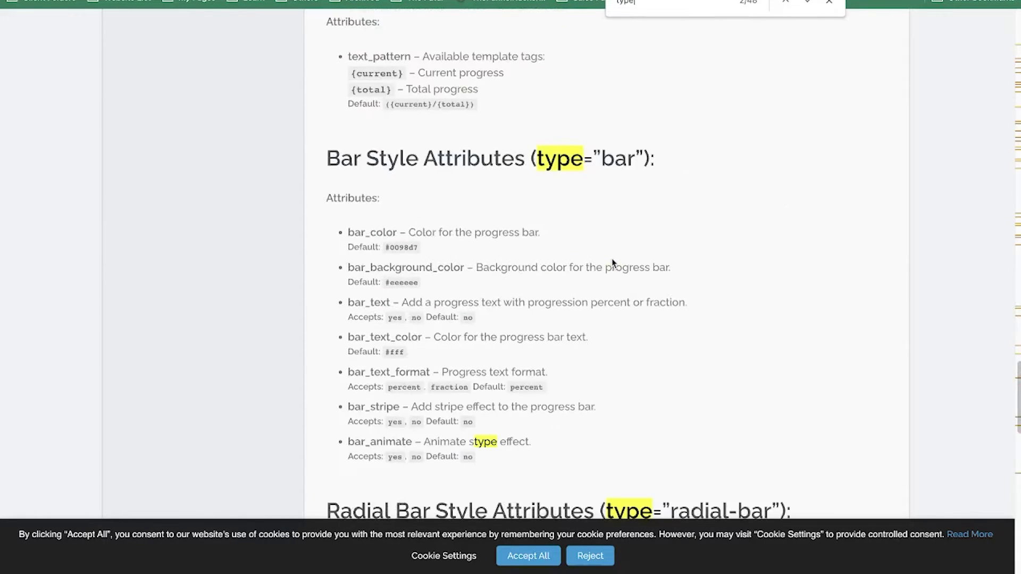
{"action": "scroll", "coordinate": [612, 263], "scroll_direction": "down", "scroll_amount": 3}
{"action": "scroll", "coordinate": [611, 262], "scroll_direction": "up", "scroll_amount": 3}
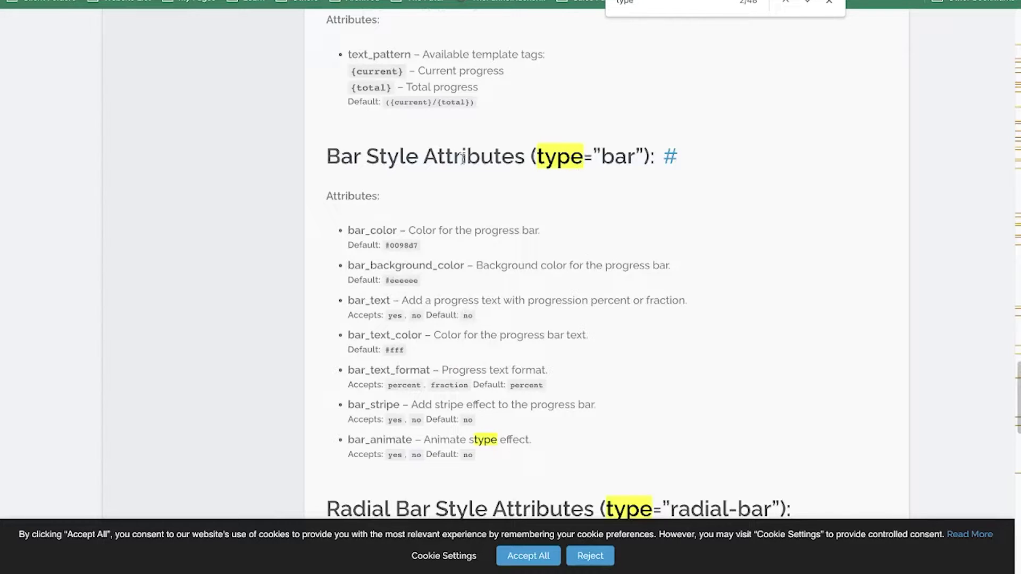
Examine the type="bar" style attributes in the documentation, from bar_color through bar_animate
{"action": "left_click_drag", "start_coordinate": [534, 154], "coordinate": [644, 156]}
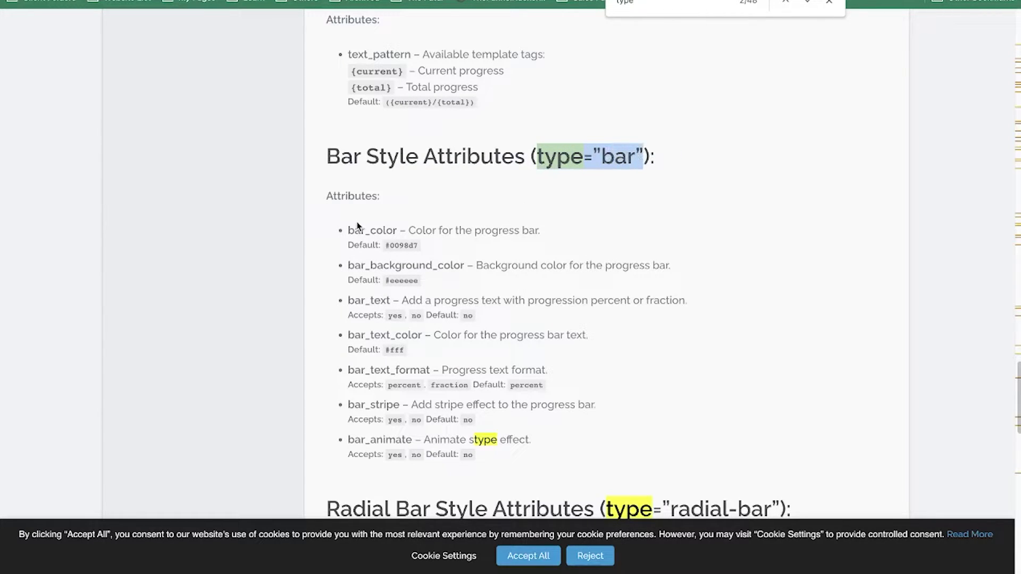
{"action": "left_click_drag", "start_coordinate": [346, 227], "coordinate": [518, 451]}
{"action": "scroll", "coordinate": [556, 345], "scroll_direction": "down", "scroll_amount": 1}
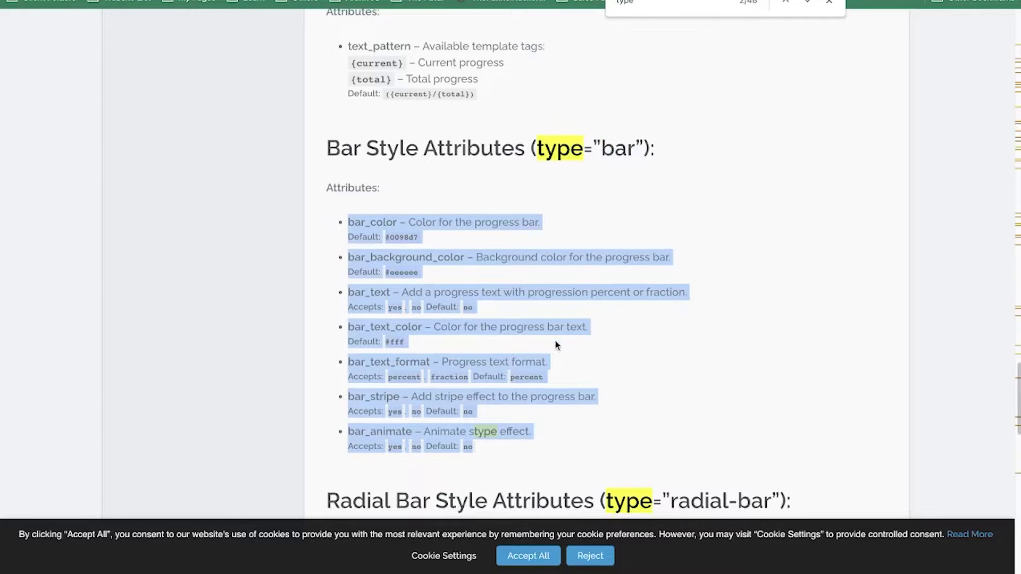
{"action": "left_click", "coordinate": [379, 224]}
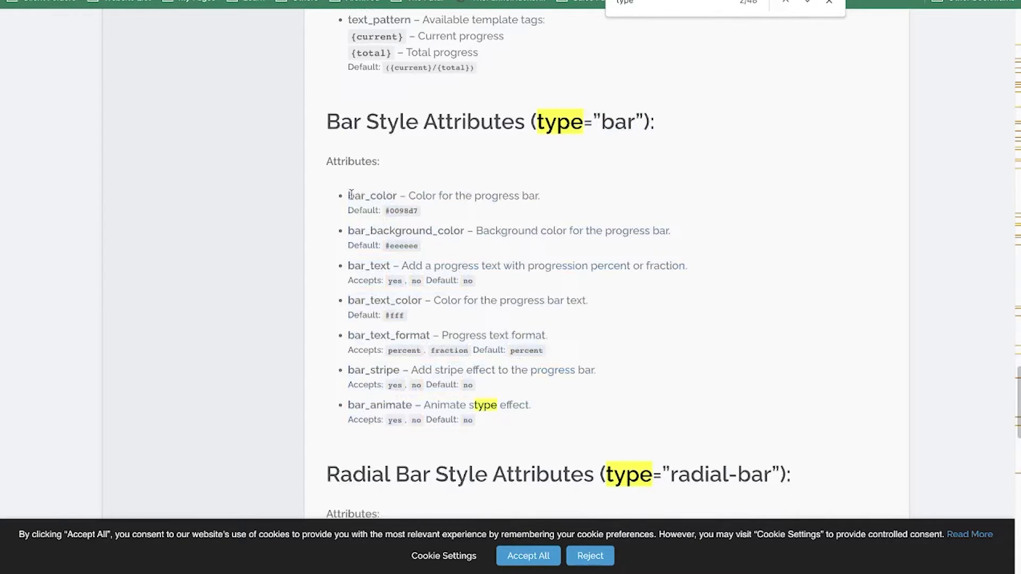
{"action": "left_click_drag", "start_coordinate": [350, 193], "coordinate": [413, 223]}
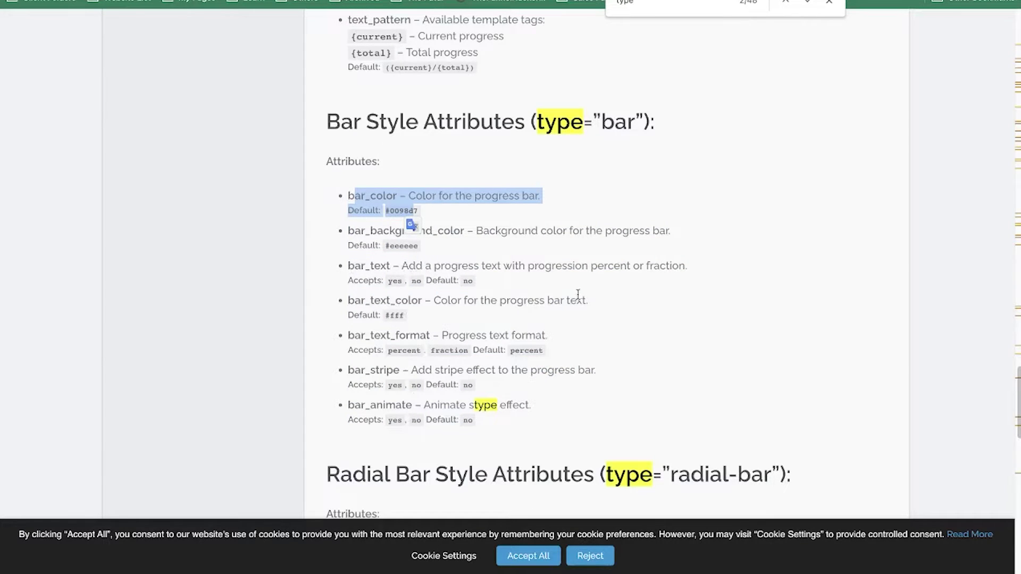
{"action": "scroll", "coordinate": [578, 295], "scroll_direction": "down", "scroll_amount": 2}
{"action": "left_click_drag", "start_coordinate": [370, 290], "coordinate": [396, 297]}
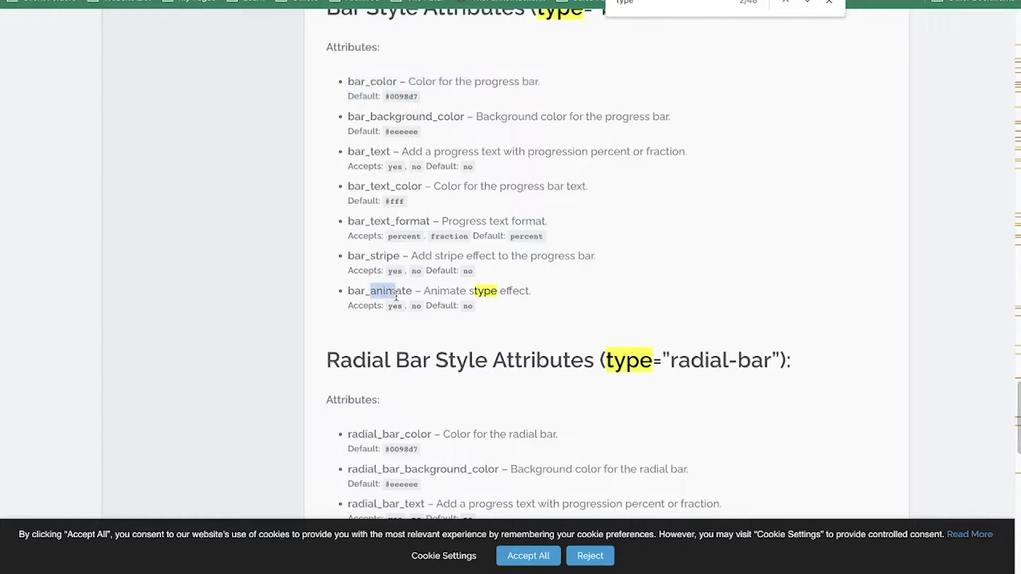
Review the radial-bar, image and text style attributes in the gamipress_progress documentation
{"action": "scroll", "coordinate": [782, 258], "scroll_direction": "down", "scroll_amount": 3}
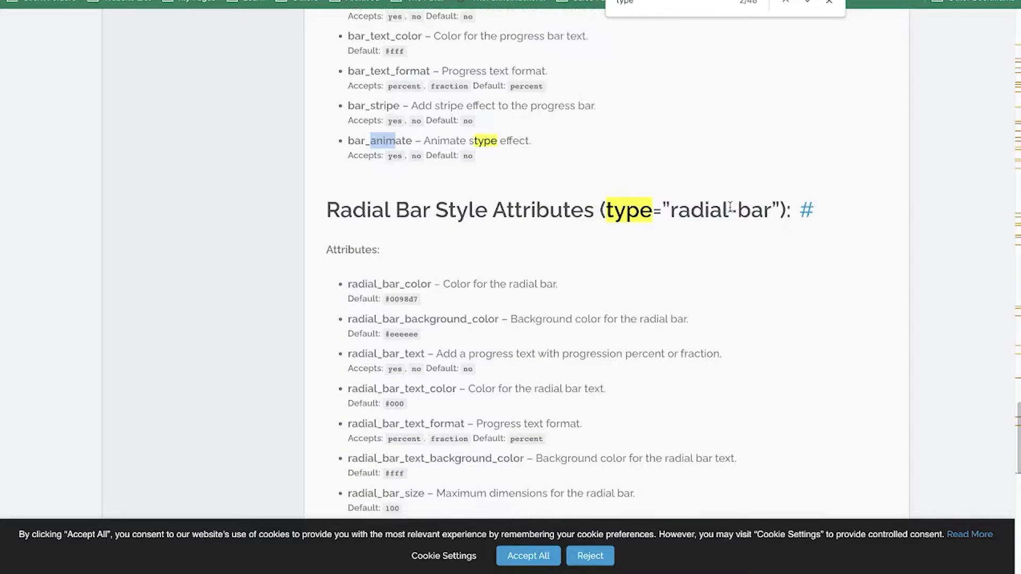
{"action": "left_click_drag", "start_coordinate": [674, 210], "coordinate": [764, 211]}
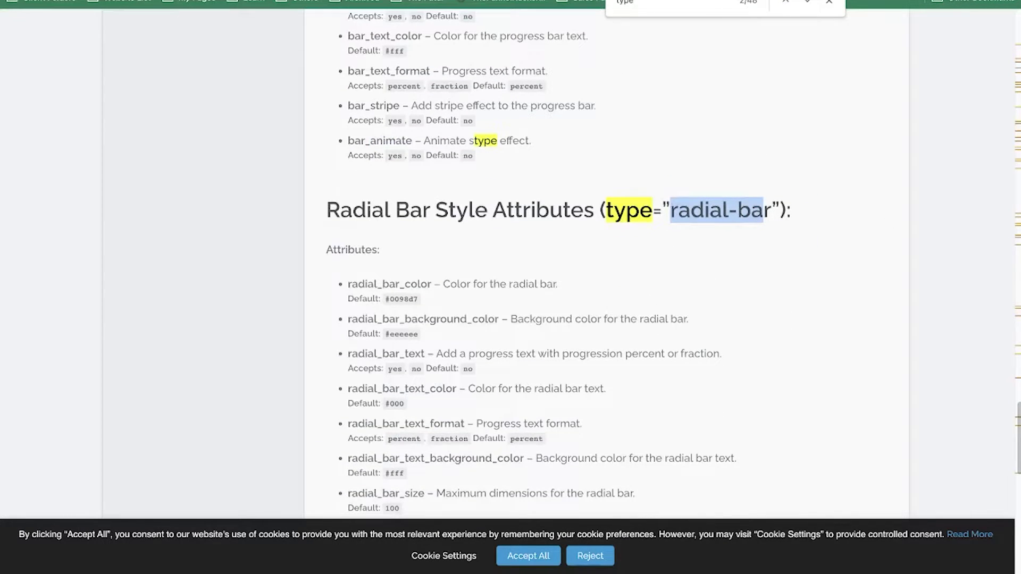
{"action": "scroll", "coordinate": [499, 306], "scroll_direction": "down", "scroll_amount": 2}
{"action": "left_click_drag", "start_coordinate": [338, 201], "coordinate": [489, 411]}
{"action": "scroll", "coordinate": [489, 411], "scroll_direction": "down", "scroll_amount": 3}
{"action": "scroll", "coordinate": [514, 365], "scroll_direction": "down", "scroll_amount": 5}
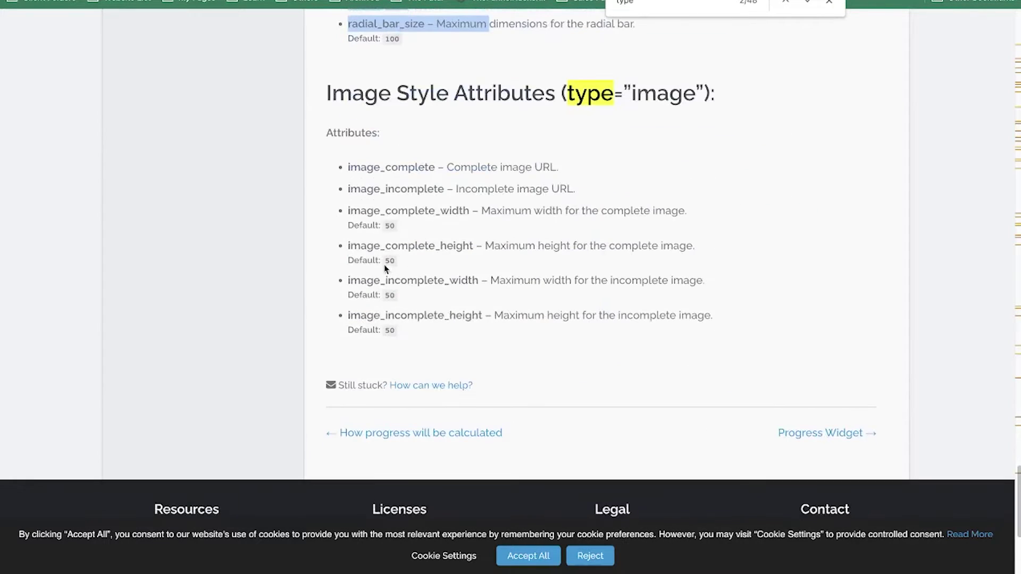
{"action": "scroll", "coordinate": [537, 313], "scroll_direction": "up", "scroll_amount": 20}
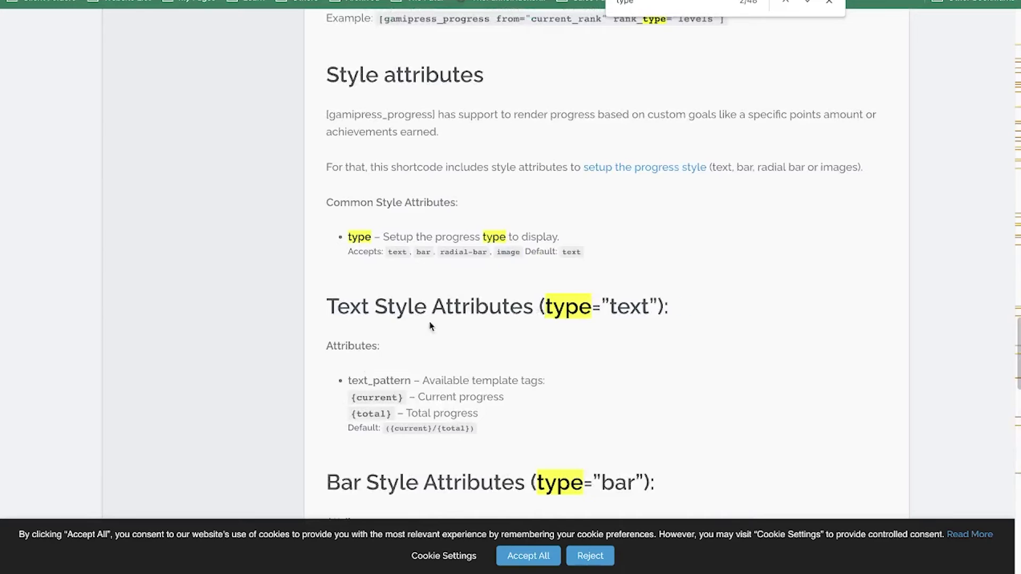
{"action": "left_click_drag", "start_coordinate": [314, 306], "coordinate": [541, 431]}
Return to the notes and examine the black shortcode's styling attributes from bar_color to bar_text_color
{"action": "key", "text": "ctrl+Tab"}
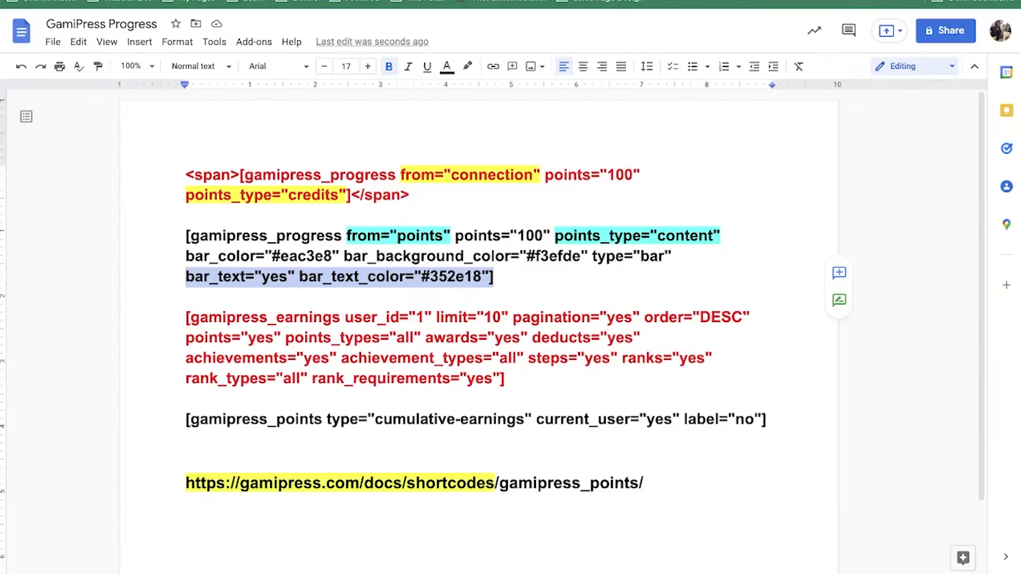
{"action": "left_click", "coordinate": [493, 276]}
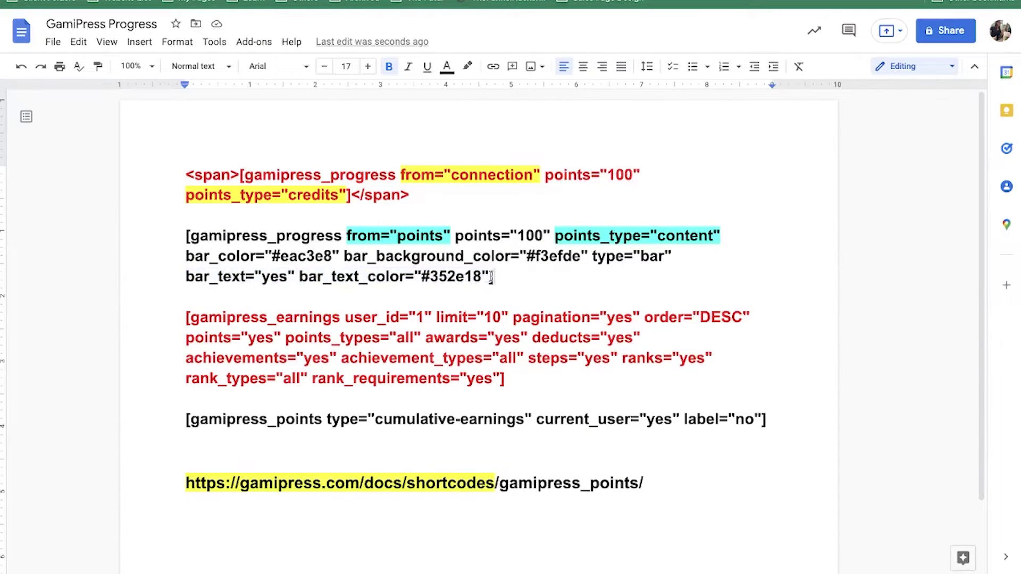
{"action": "left_click_drag", "start_coordinate": [490, 277], "coordinate": [420, 263]}
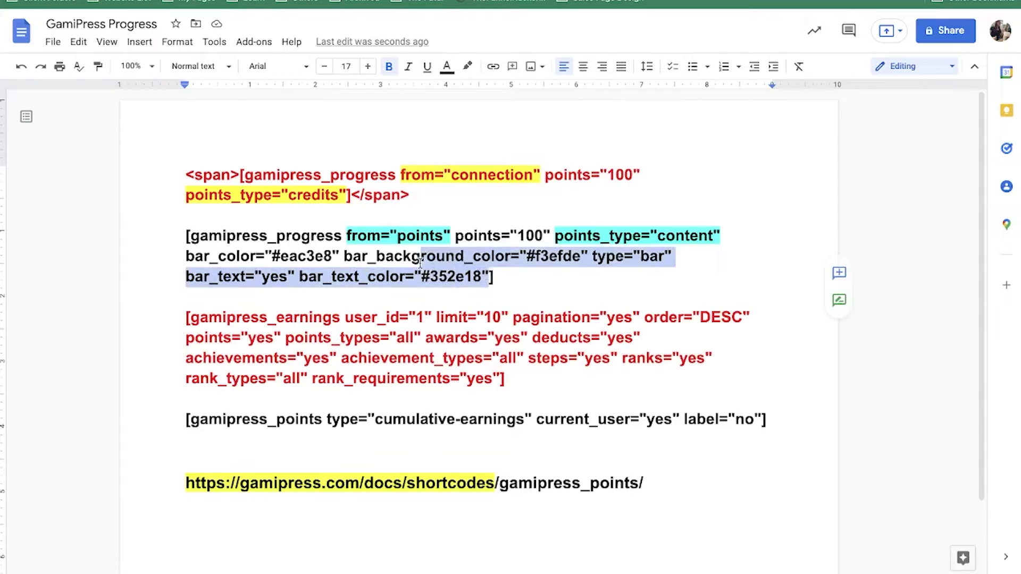
{"action": "left_click_drag", "start_coordinate": [420, 262], "coordinate": [183, 258]}
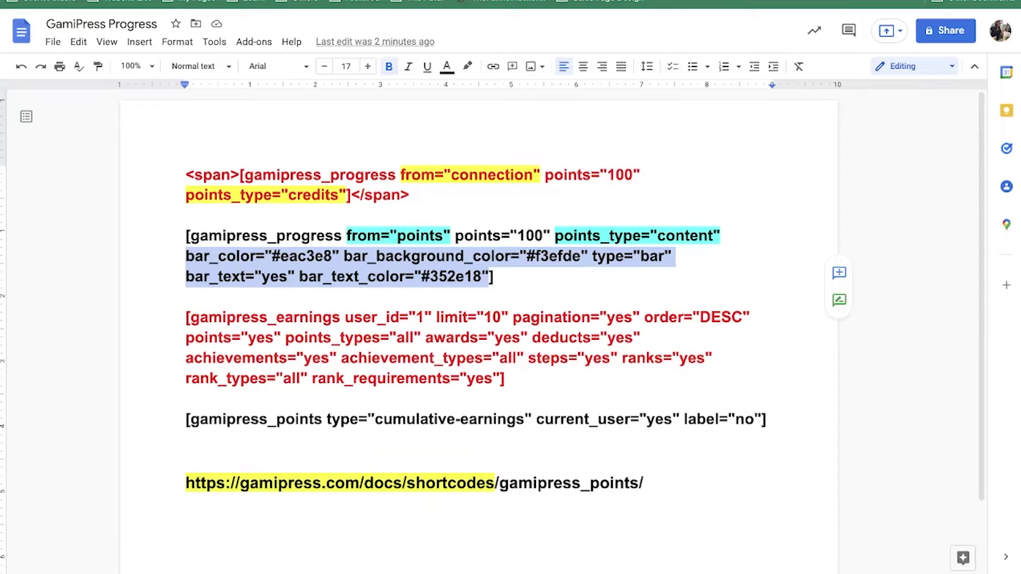
Check the common attributes in the gamipress_progress documentation against the content value and the full black shortcode in the notes
{"action": "key", "text": "ctrl+Tab"}
{"action": "scroll", "coordinate": [713, 197], "scroll_direction": "up", "scroll_amount": 10}
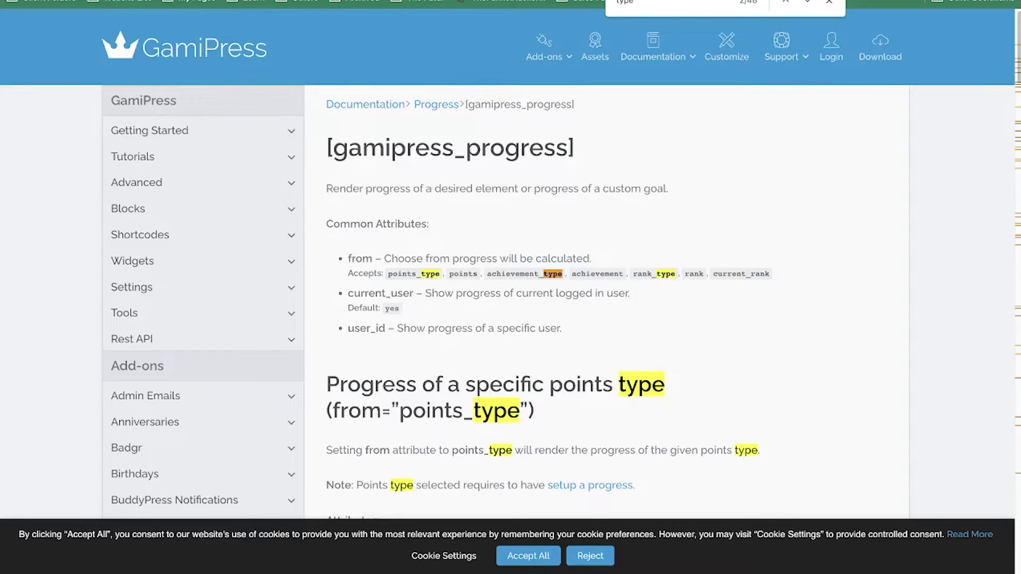
{"action": "key", "text": "ctrl+Tab"}
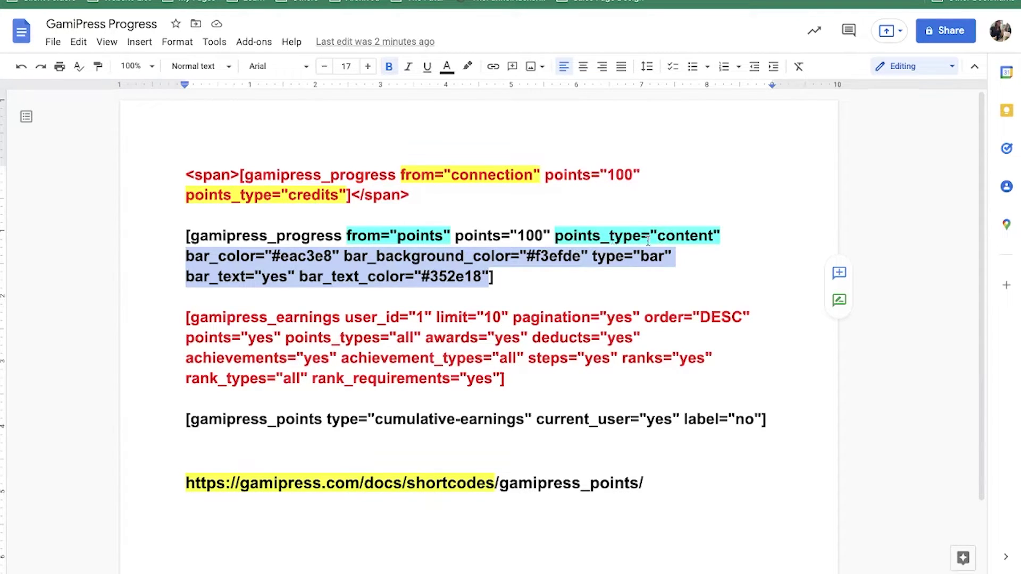
{"action": "left_click_drag", "start_coordinate": [655, 238], "coordinate": [715, 240]}
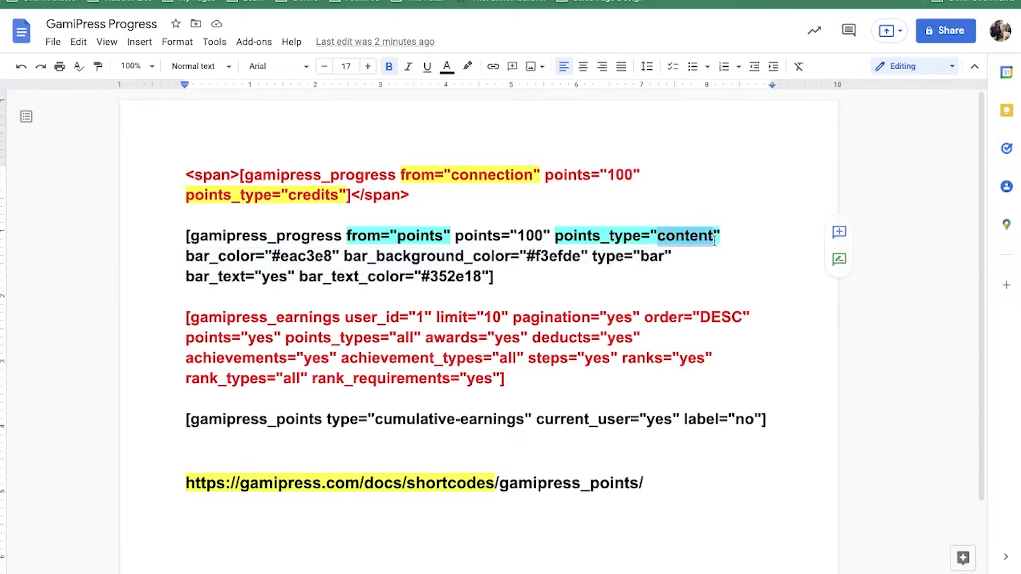
{"action": "left_click_drag", "start_coordinate": [533, 276], "coordinate": [182, 231]}
{"action": "scroll", "coordinate": [664, 239], "scroll_direction": "down", "scroll_amount": 2}
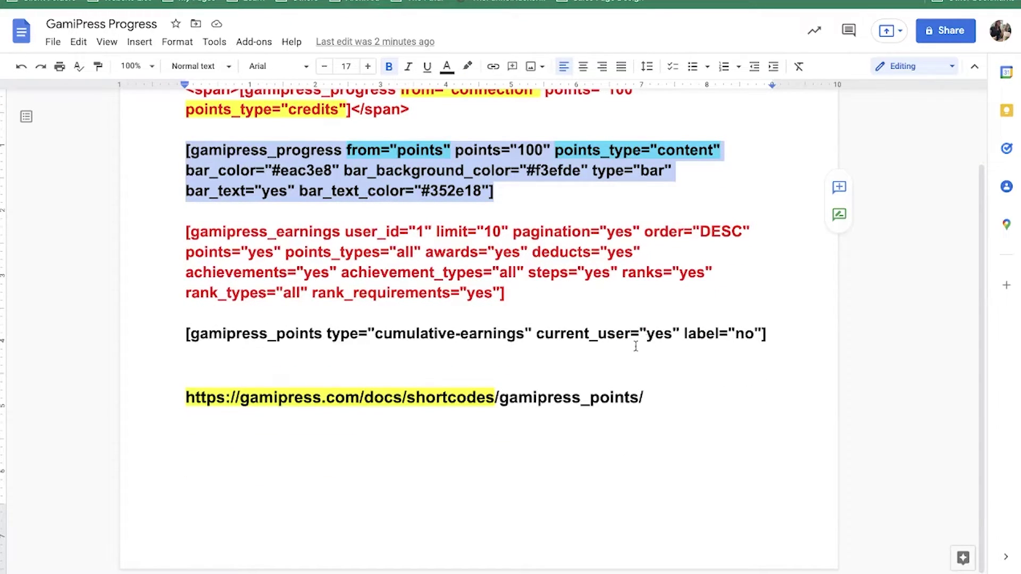
Check the points type slugs in the WordPress admin and examine the red gamipress_earnings shortcode in the notes
{"action": "key", "text": "ctrl+Tab"}
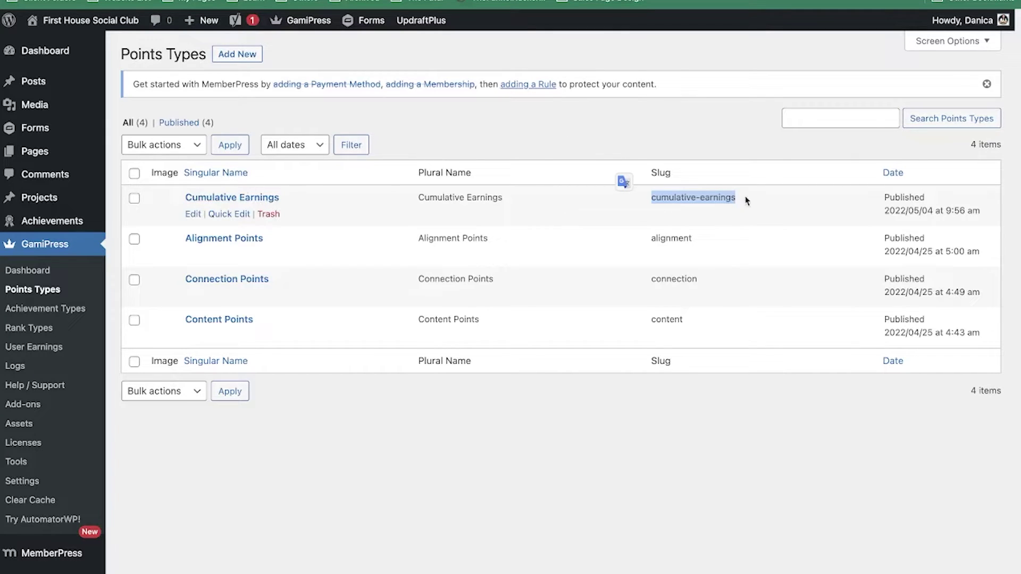
{"action": "key", "text": "ctrl+shift+Tab"}
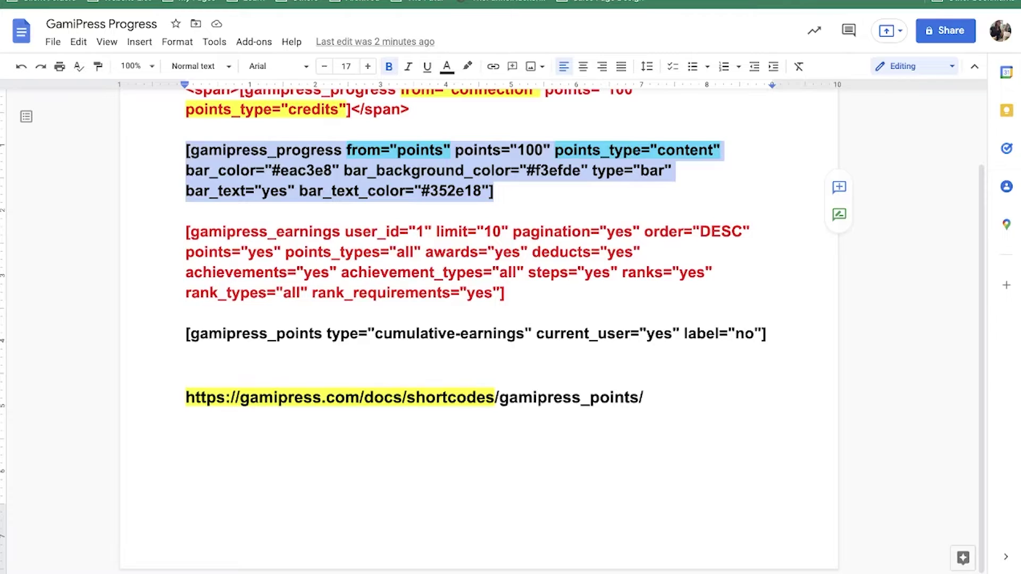
{"action": "left_click_drag", "start_coordinate": [181, 225], "coordinate": [576, 300]}
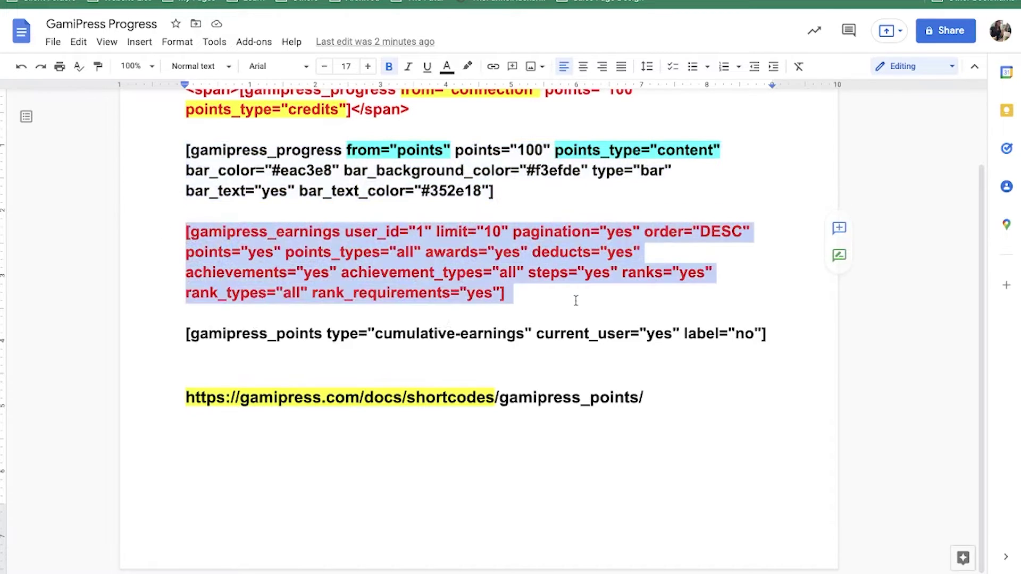
{"action": "left_click_drag", "start_coordinate": [277, 233], "coordinate": [395, 237]}
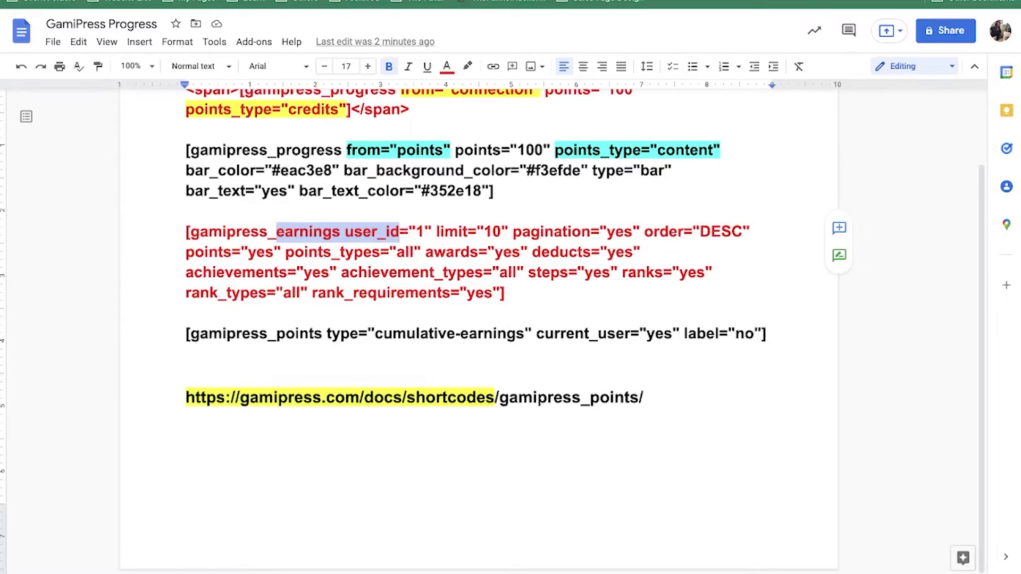
Copy gamipress_earnings from the notes, search the GamiPress shortcode documentation for it and open its page
{"action": "left_click_drag", "start_coordinate": [190, 236], "coordinate": [340, 234]}
{"action": "key", "text": "ctrl+c"}
{"action": "key", "text": "ctrl+Tab"}
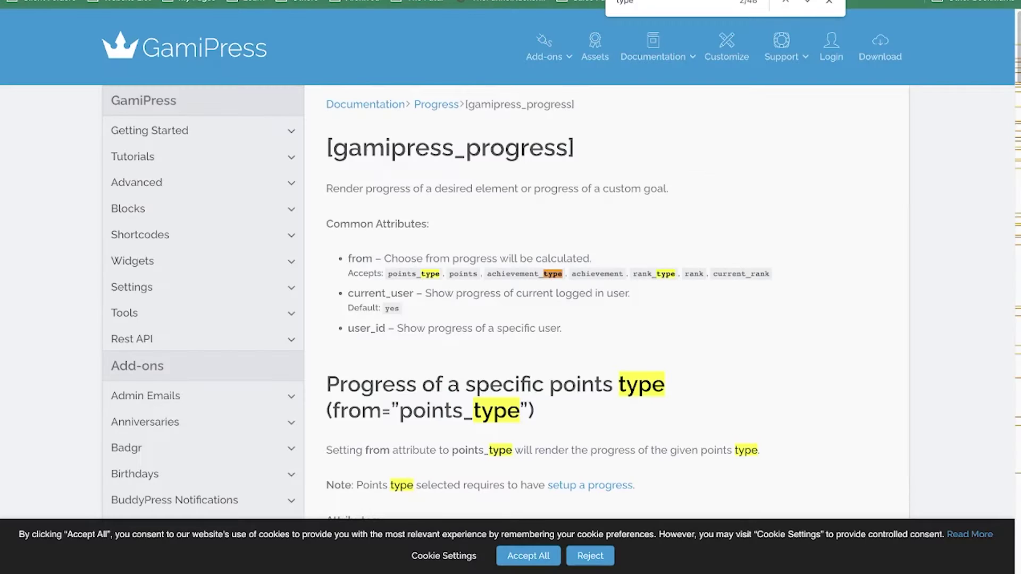
{"action": "key", "text": "ctrl+Tab"}
{"action": "scroll", "coordinate": [419, 163], "scroll_direction": "up", "scroll_amount": 15}
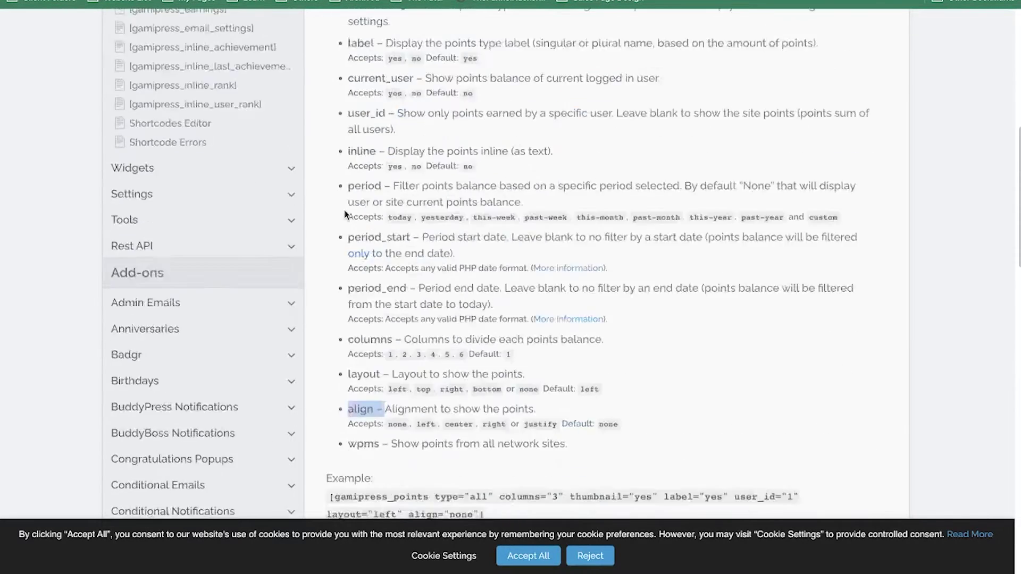
{"action": "key", "text": "ctrl+f"}
{"action": "key", "text": "ctrl+v"}
{"action": "scroll", "coordinate": [269, 378], "scroll_direction": "down", "scroll_amount": 1}
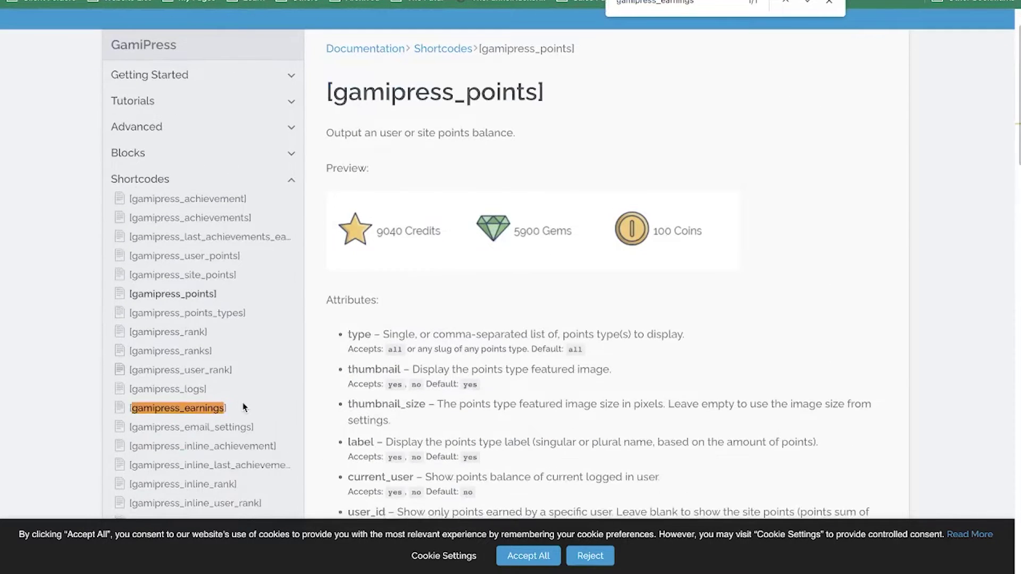
{"action": "left_click", "coordinate": [188, 412]}
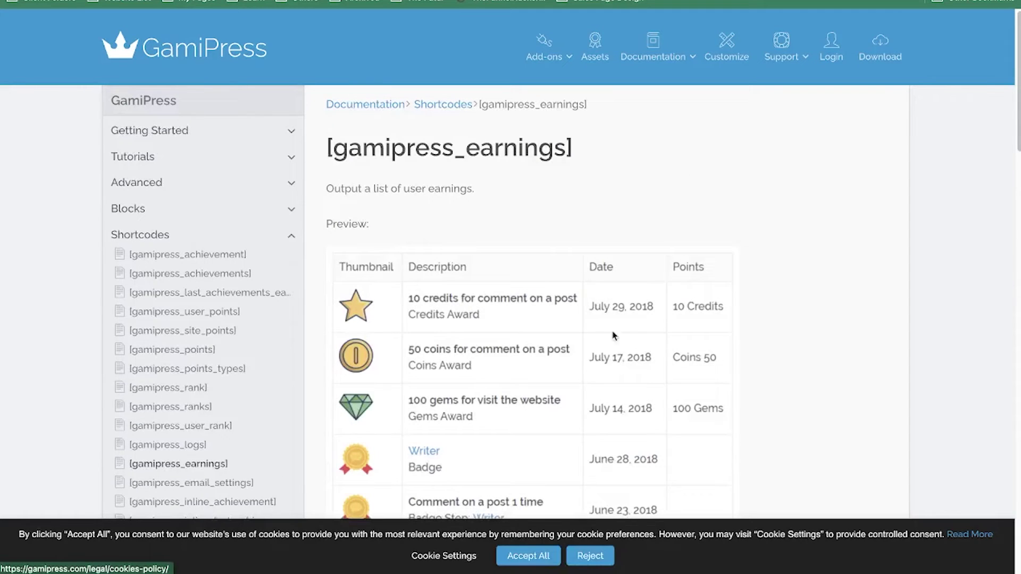
Examine the earnings list preview in the documentation, and return to the notes to review the start of the gamipress_earnings shortcode
{"action": "scroll", "coordinate": [602, 262], "scroll_direction": "down", "scroll_amount": 3}
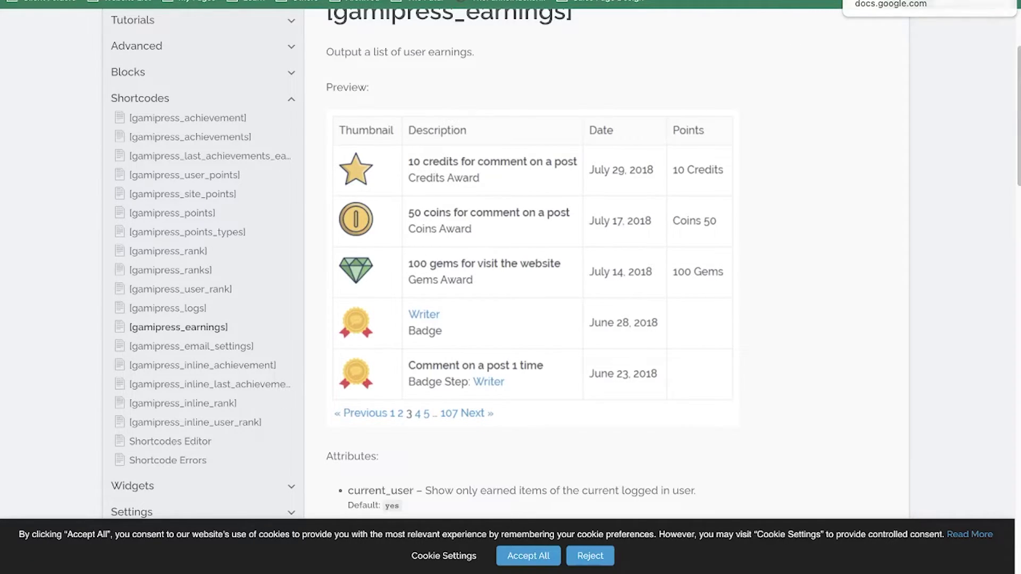
{"action": "left_click", "coordinate": [904, 2]}
{"action": "left_click", "coordinate": [314, 232]}
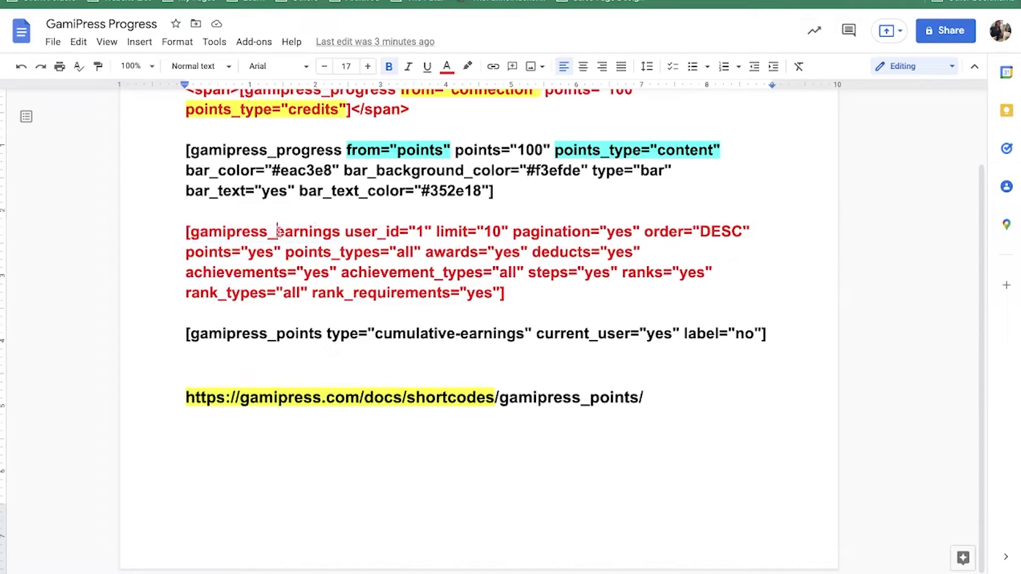
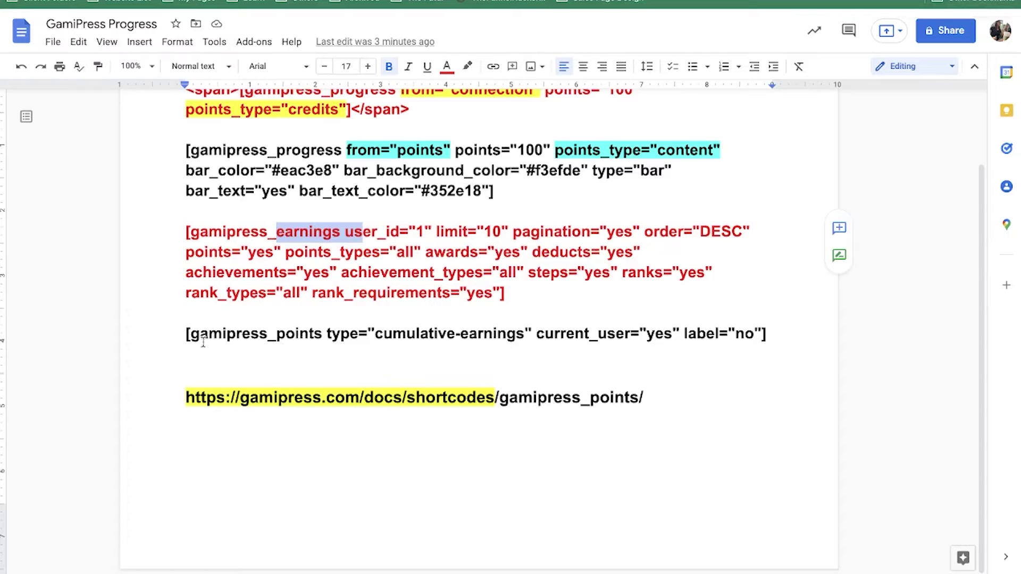
{"action": "scroll", "coordinate": [202, 340], "scroll_direction": "up", "scroll_amount": 3}
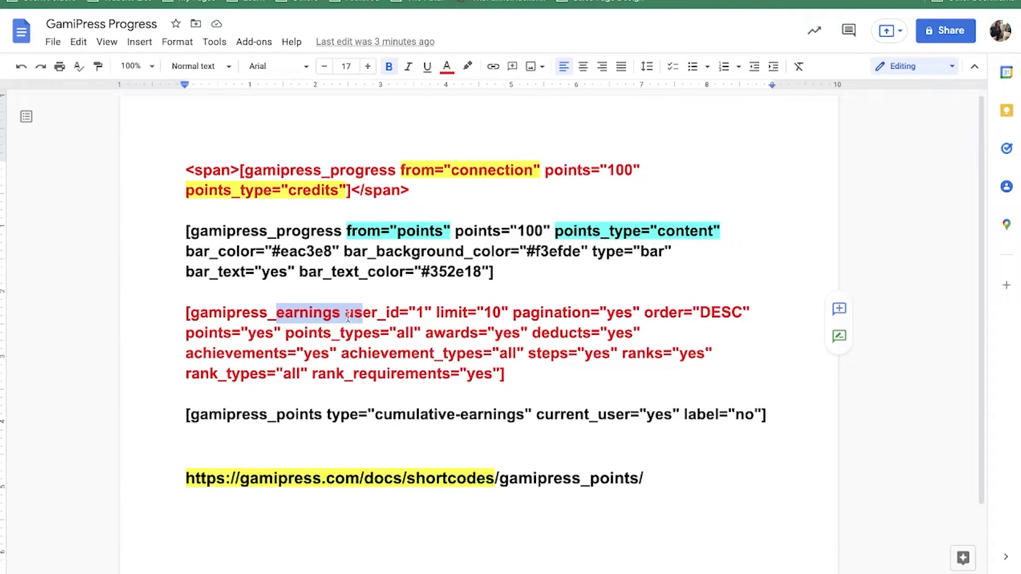
Open the gamipress_points page in the GamiPress shortcode documentation and review its preview and first attributes
{"action": "left_click_drag", "start_coordinate": [276, 414], "coordinate": [309, 415]}
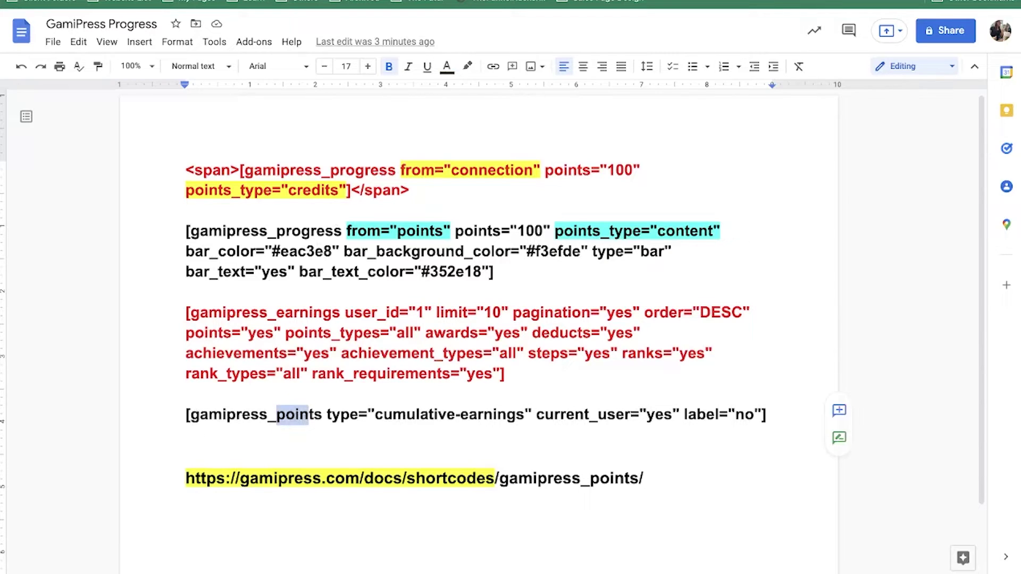
{"action": "left_click", "coordinate": [739, 2]}
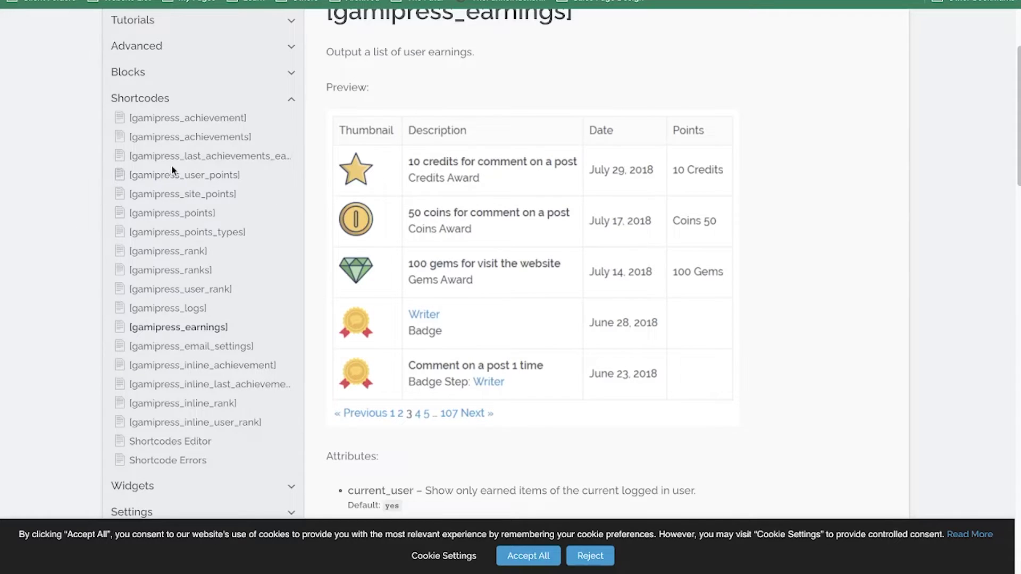
{"action": "left_click", "coordinate": [181, 215]}
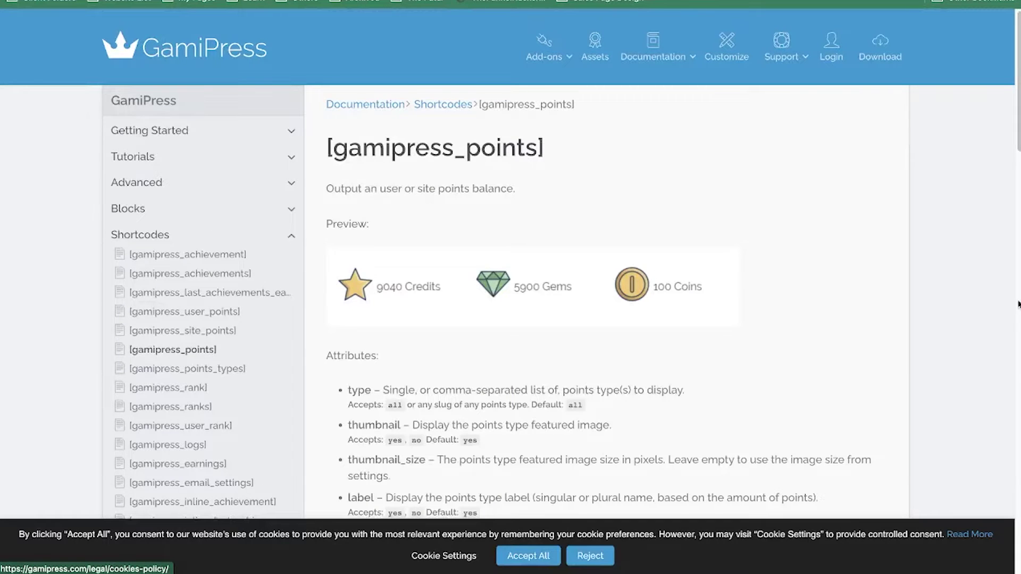
{"action": "scroll", "coordinate": [783, 270], "scroll_direction": "down", "scroll_amount": 1}
{"action": "scroll", "coordinate": [675, 282], "scroll_direction": "down", "scroll_amount": 3}
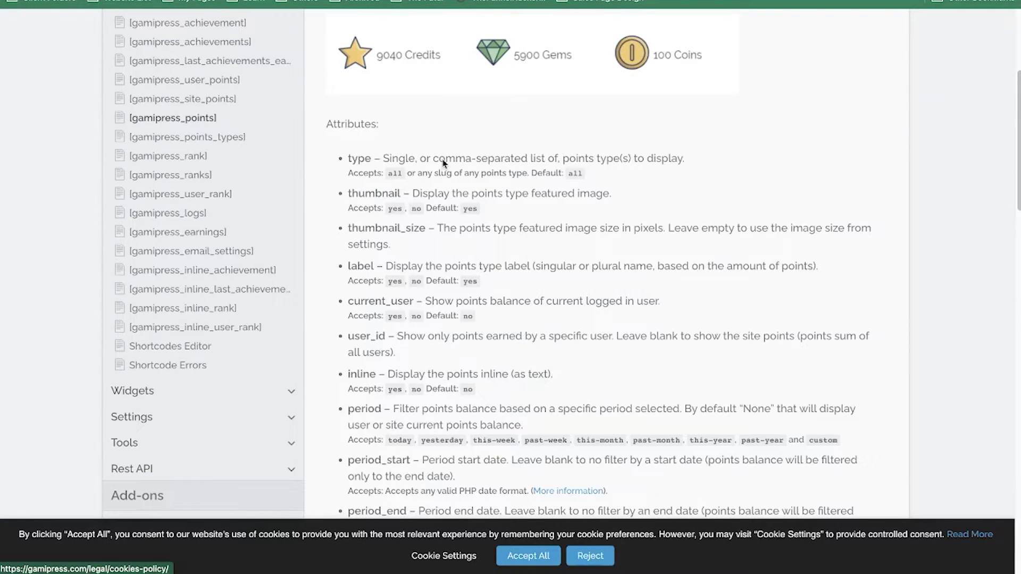
{"action": "scroll", "coordinate": [424, 298], "scroll_direction": "down", "scroll_amount": 1}
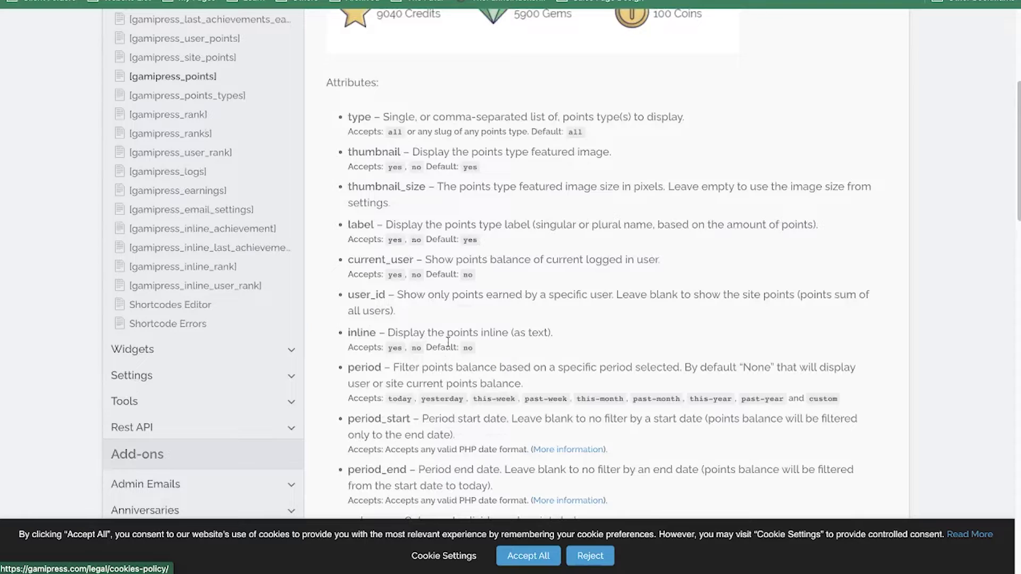
{"action": "scroll", "coordinate": [447, 343], "scroll_direction": "up", "scroll_amount": 5}
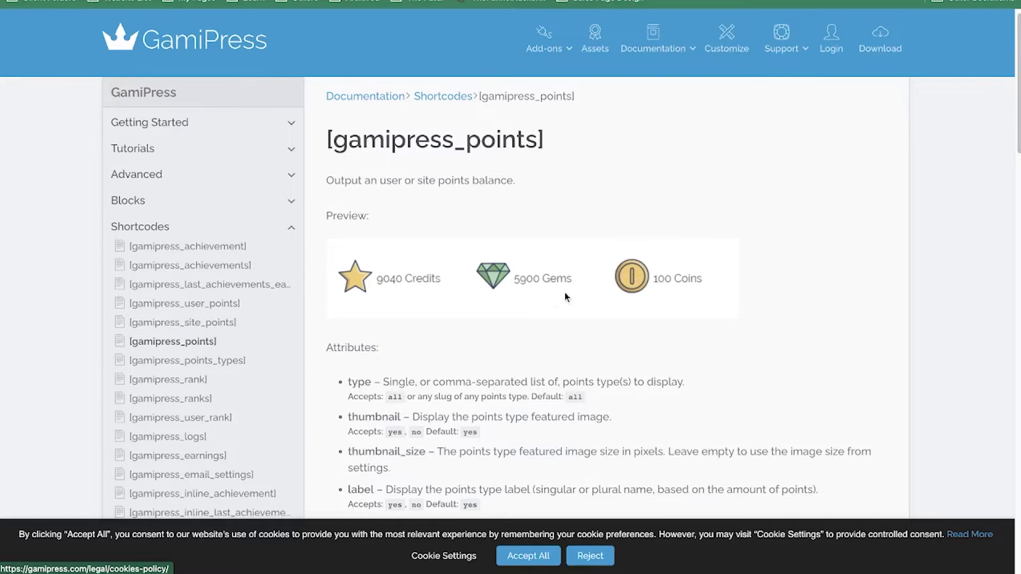
Examine the remaining gamipress_points attributes down to the accepted values for columns
{"action": "scroll", "coordinate": [585, 372], "scroll_direction": "down", "scroll_amount": 5}
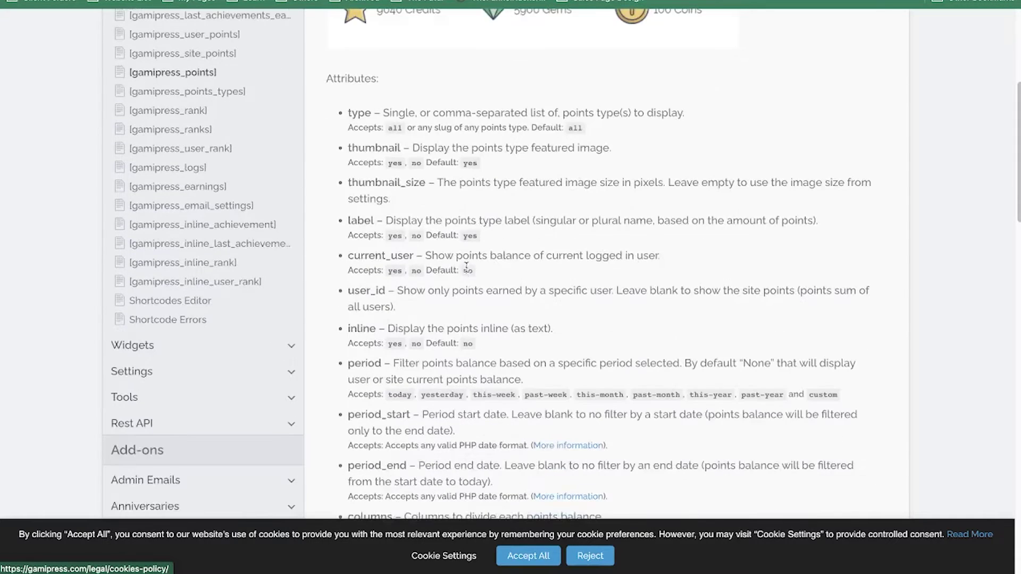
{"action": "scroll", "coordinate": [463, 375], "scroll_direction": "down", "scroll_amount": 3}
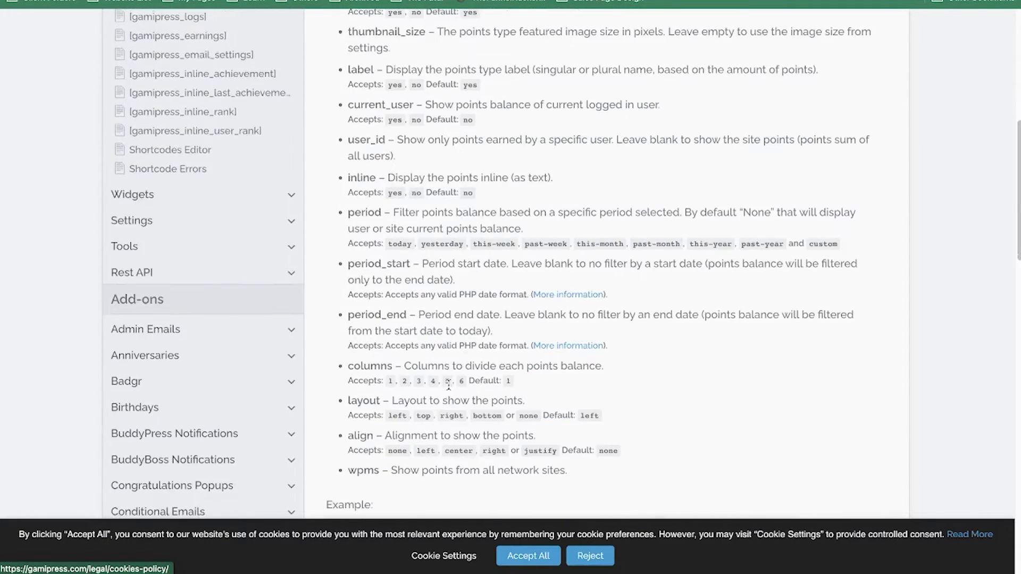
{"action": "scroll", "coordinate": [450, 382], "scroll_direction": "down", "scroll_amount": 1}
{"action": "left_click_drag", "start_coordinate": [386, 355], "coordinate": [525, 366]}
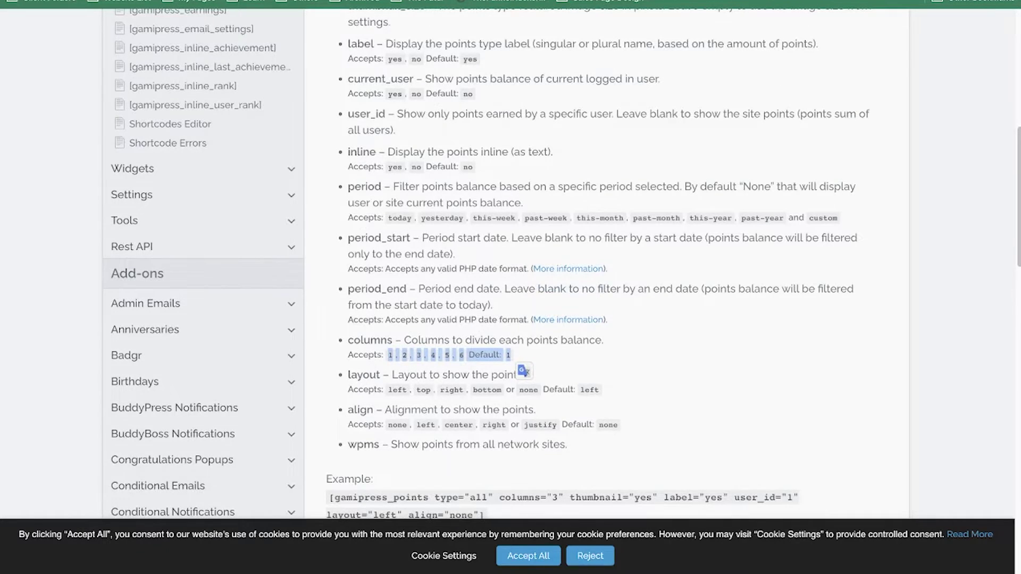
Return to the notes and examine the type attribute and its cumulative-earnings value in the gamipress_points shortcode
{"action": "key", "text": "ctrl+Tab"}
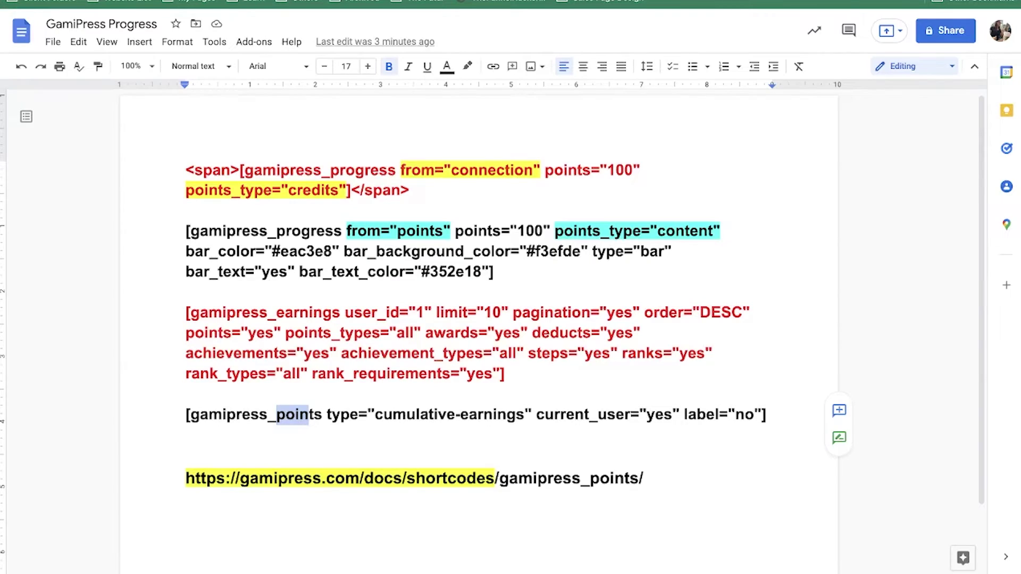
{"action": "left_click", "coordinate": [424, 403]}
{"action": "left_click_drag", "start_coordinate": [376, 415], "coordinate": [525, 416]}
{"action": "left_click_drag", "start_coordinate": [327, 415], "coordinate": [359, 415]}
Search the gamipress_points documentation for "type" and check the attribute's description, accepted values and default
{"action": "key", "text": "ctrl+Tab"}
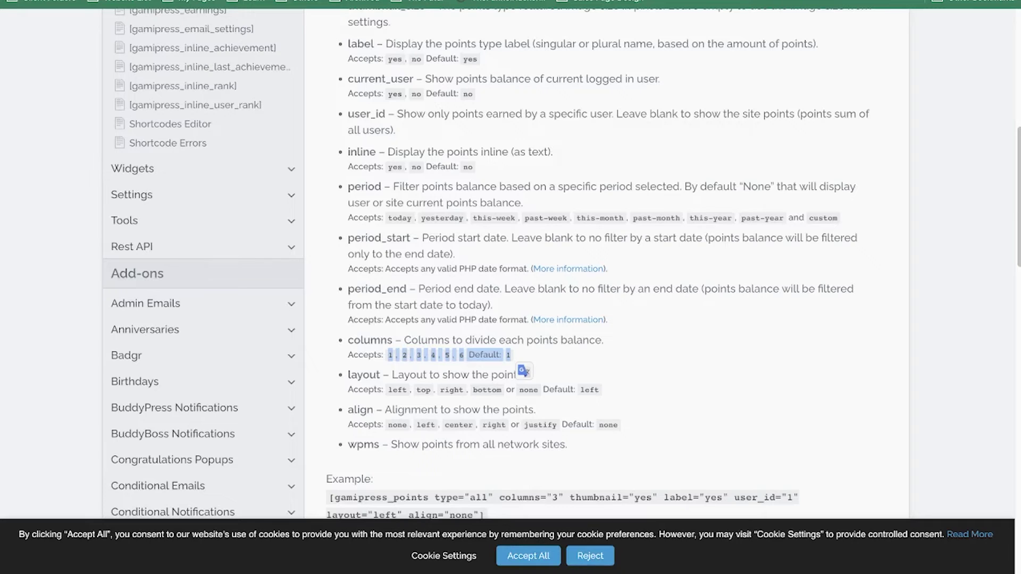
{"action": "scroll", "coordinate": [660, 214], "scroll_direction": "up", "scroll_amount": 3}
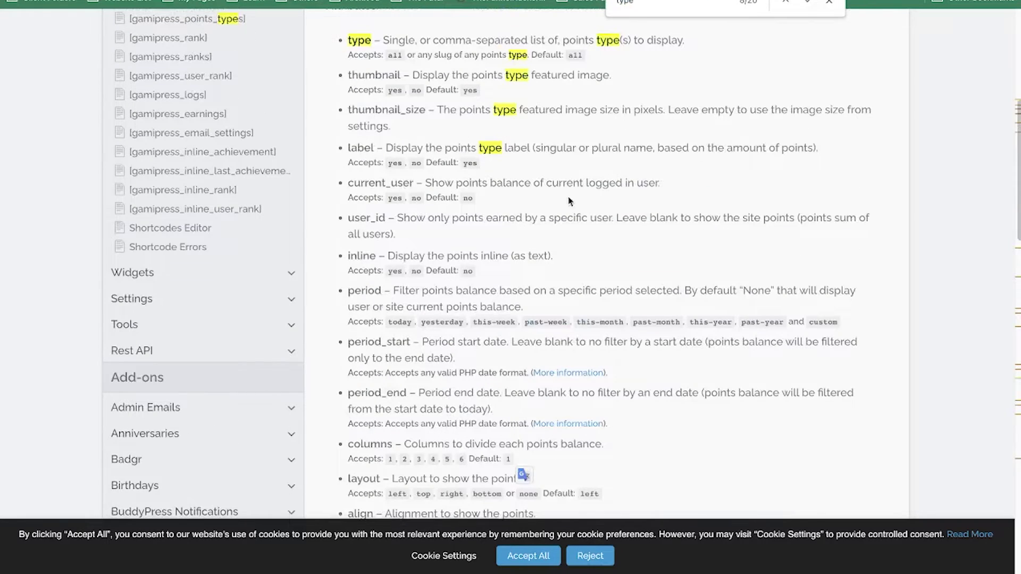
{"action": "left_click_drag", "start_coordinate": [422, 110], "coordinate": [618, 109]}
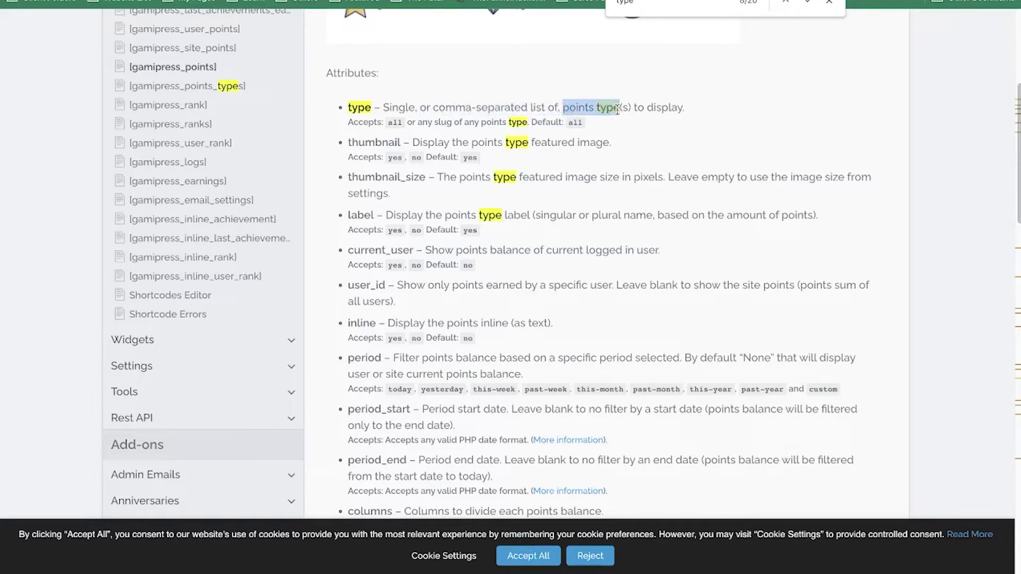
{"action": "left_click_drag", "start_coordinate": [388, 128], "coordinate": [408, 124]}
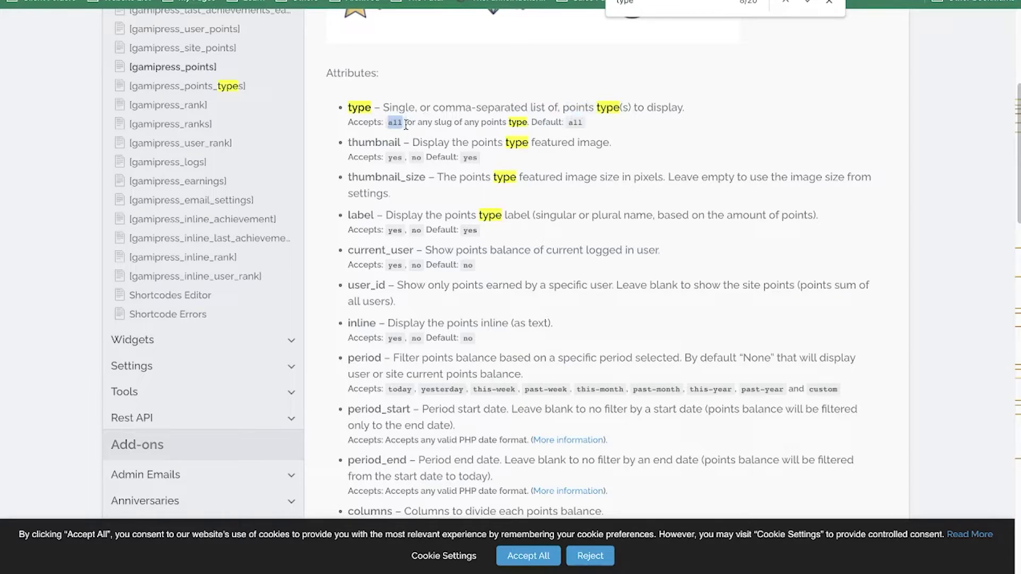
{"action": "left_click_drag", "start_coordinate": [571, 118], "coordinate": [577, 120]}
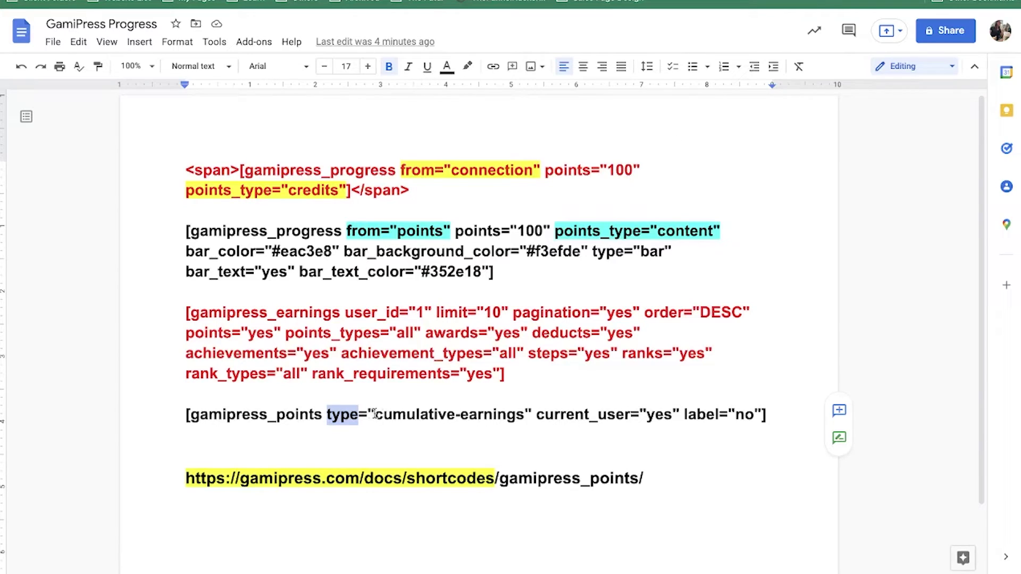
Try removing type="cumulative-earnings" from the gamipress_points shortcode in the notes, and undo the deletion
{"action": "left_click_drag", "start_coordinate": [322, 414], "coordinate": [529, 411]}
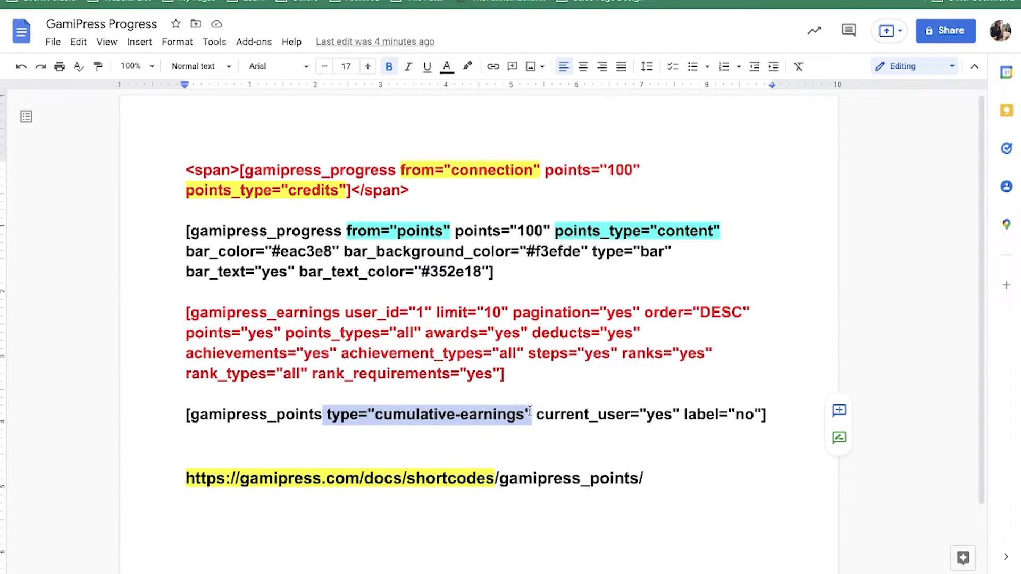
{"action": "key", "text": "BackSpace"}
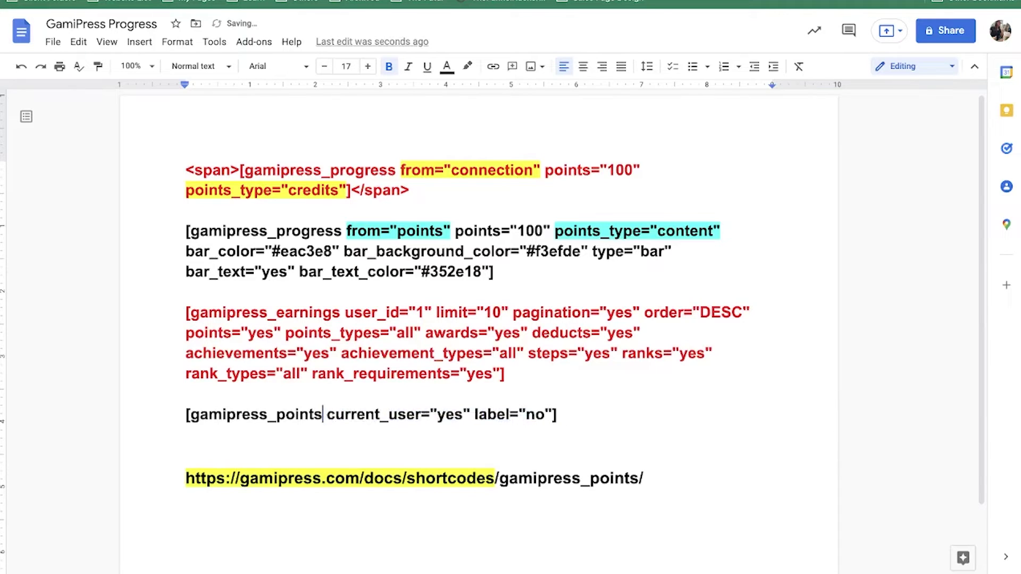
{"action": "key", "text": "ctrl+z"}
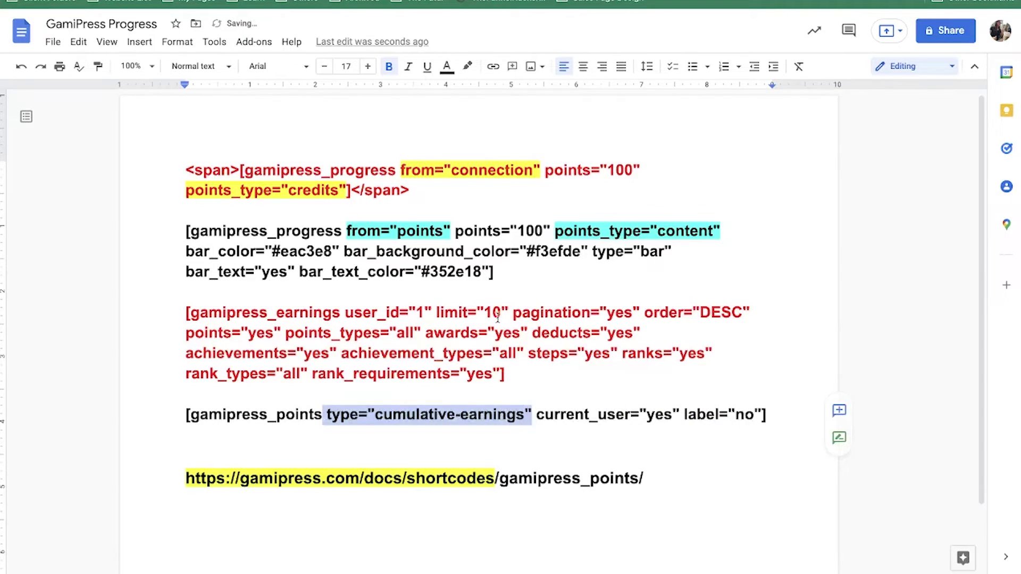
Check the points balances in the WordPress user profile and the points type slugs, and return to the notes
{"action": "key", "text": "ctrl+Tab"}
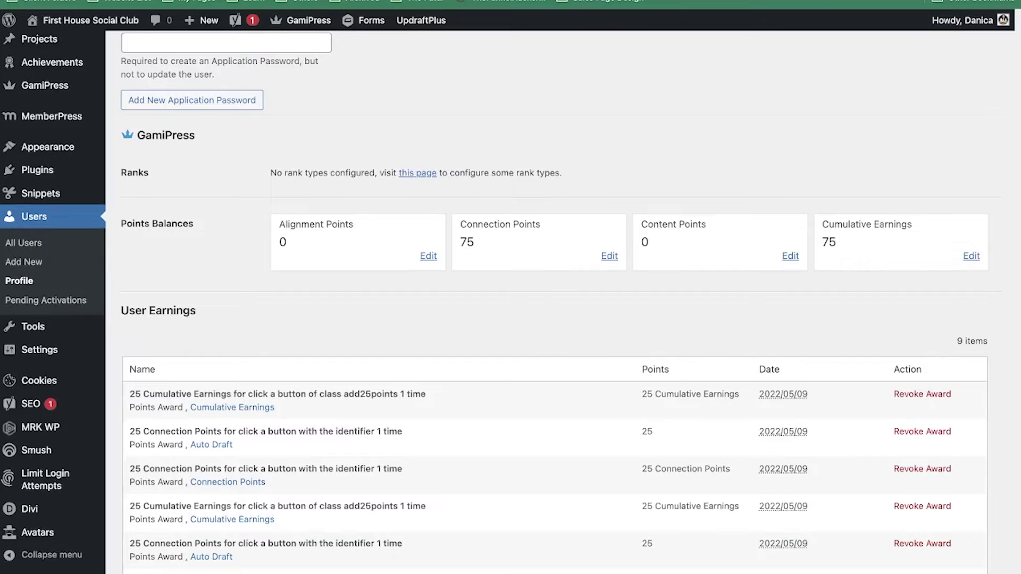
{"action": "key", "text": "ctrl+Tab"}
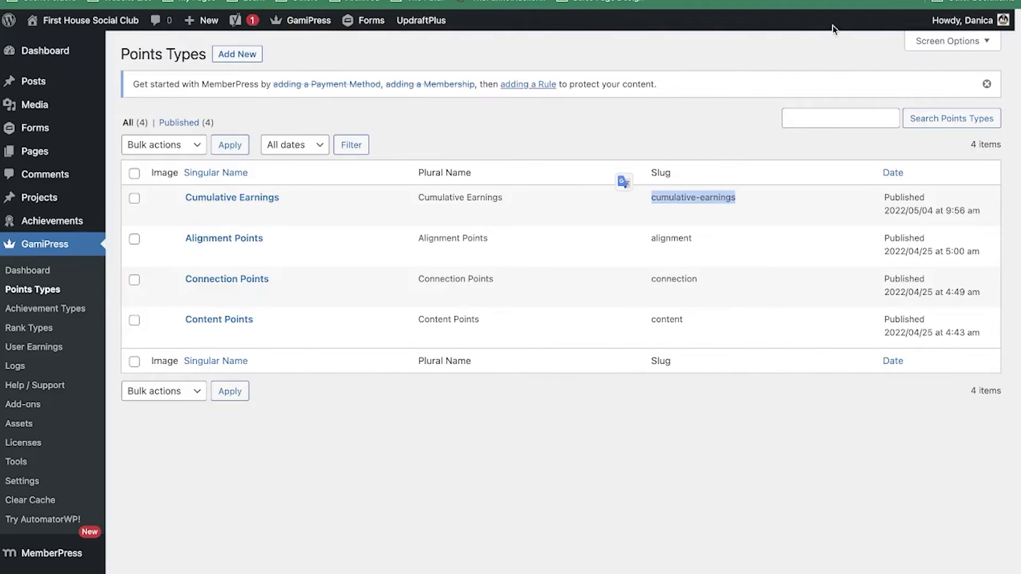
{"action": "key", "text": "ctrl+Tab"}
{"action": "left_click", "coordinate": [368, 442]}
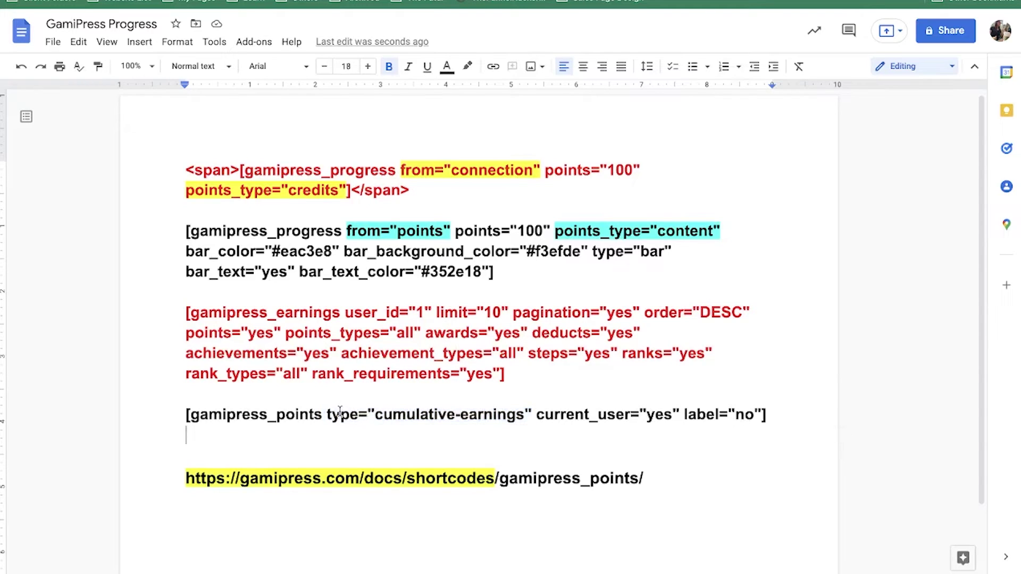
Examine the current_user and label attributes of the gamipress_points shortcode against the social score in the Loom design video
{"action": "left_click_drag", "start_coordinate": [375, 415], "coordinate": [649, 413]}
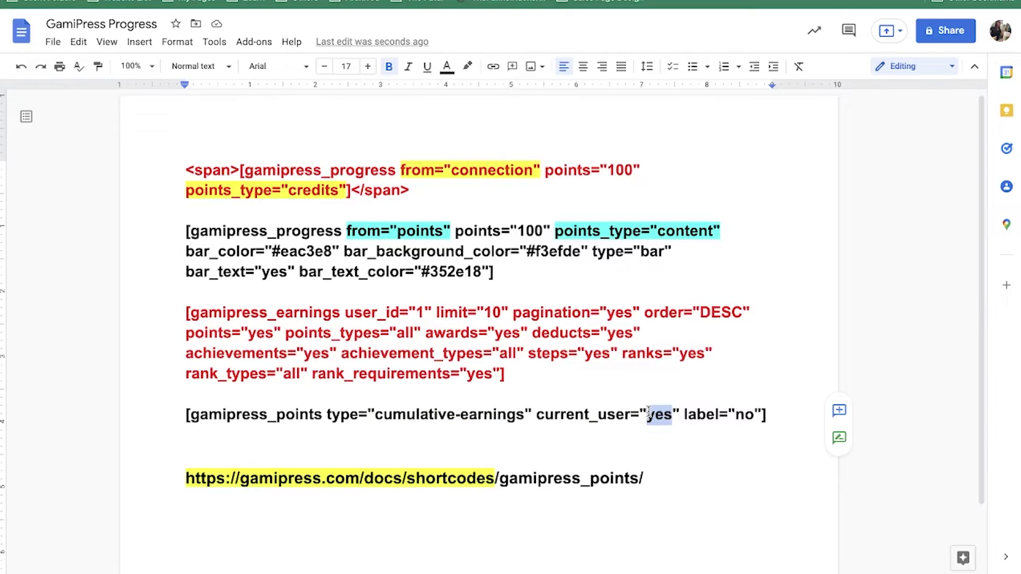
{"action": "left_click", "coordinate": [694, 415]}
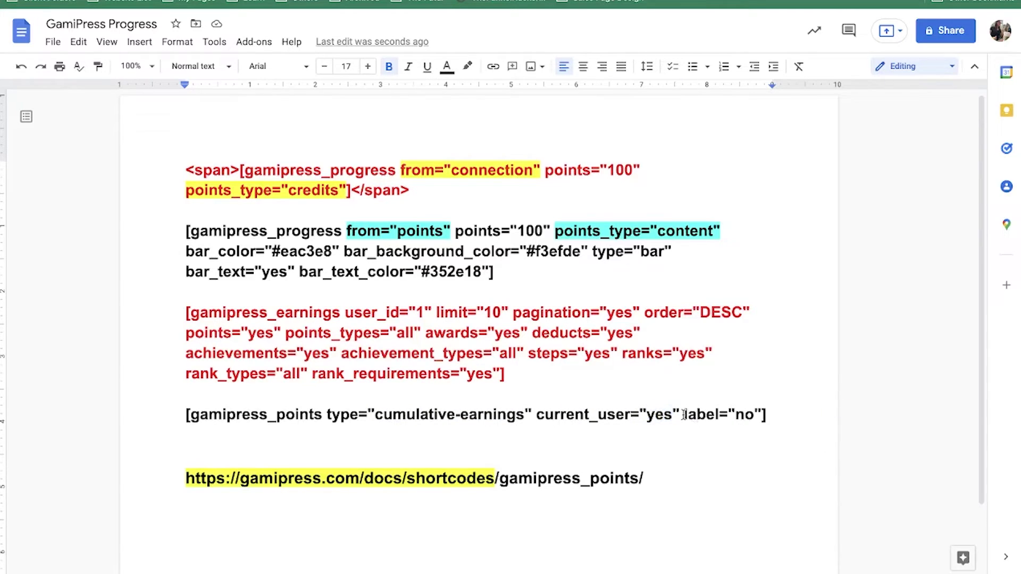
{"action": "left_click_drag", "start_coordinate": [684, 414], "coordinate": [759, 412]}
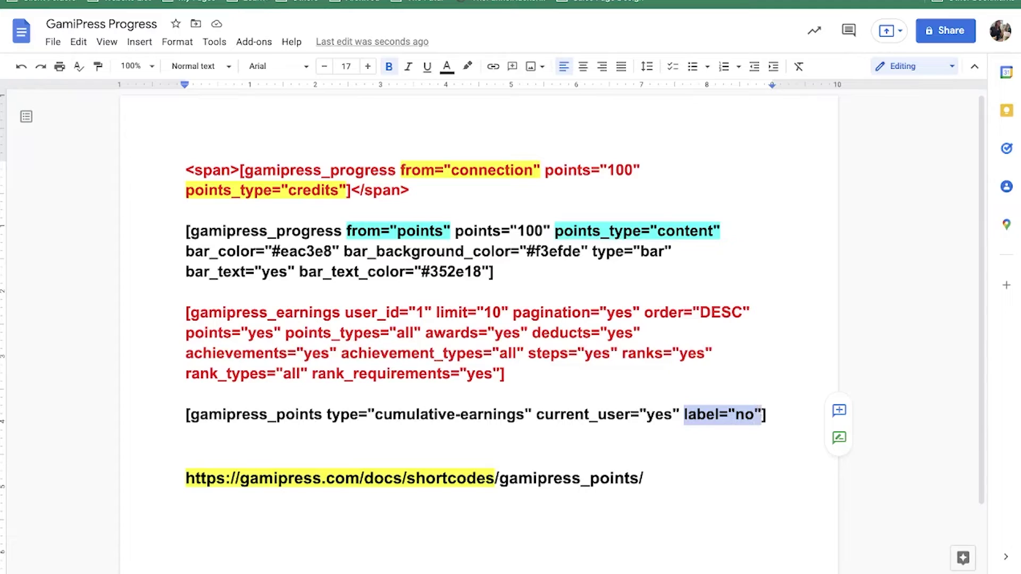
{"action": "key", "text": "ctrl+Tab"}
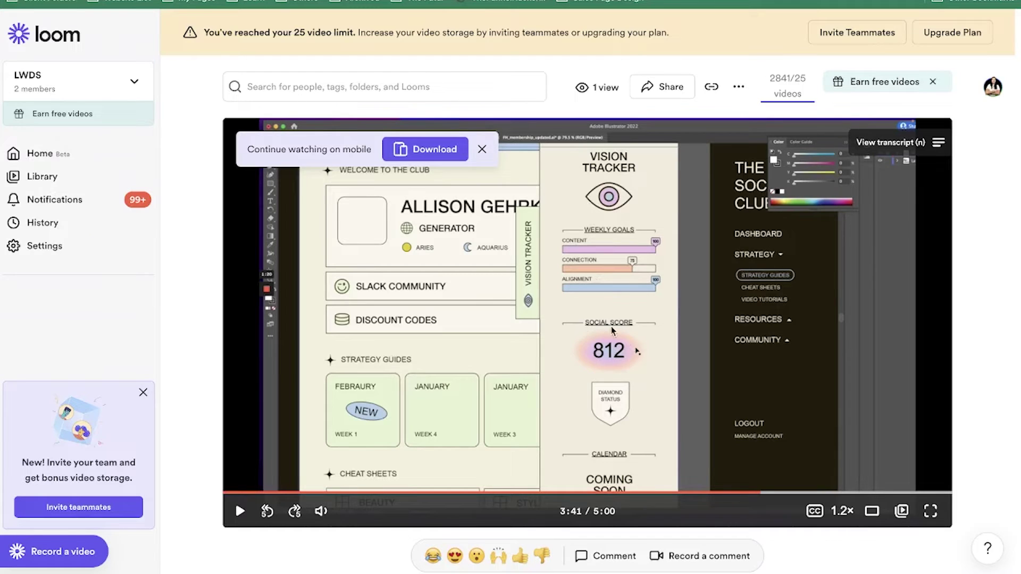
{"action": "key", "text": "ctrl+shift+Tab"}
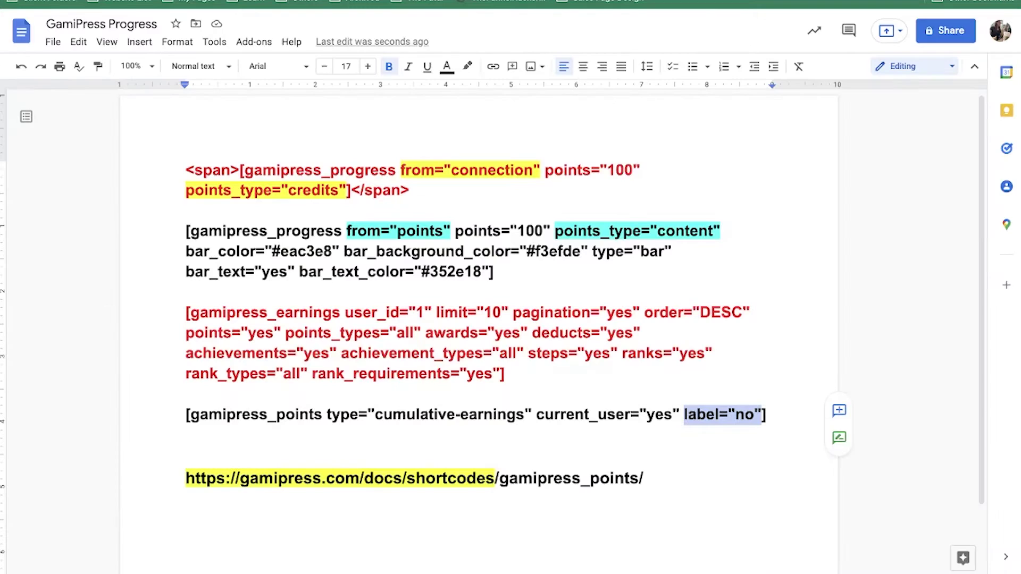
{"action": "triple_click", "coordinate": [519, 415]}
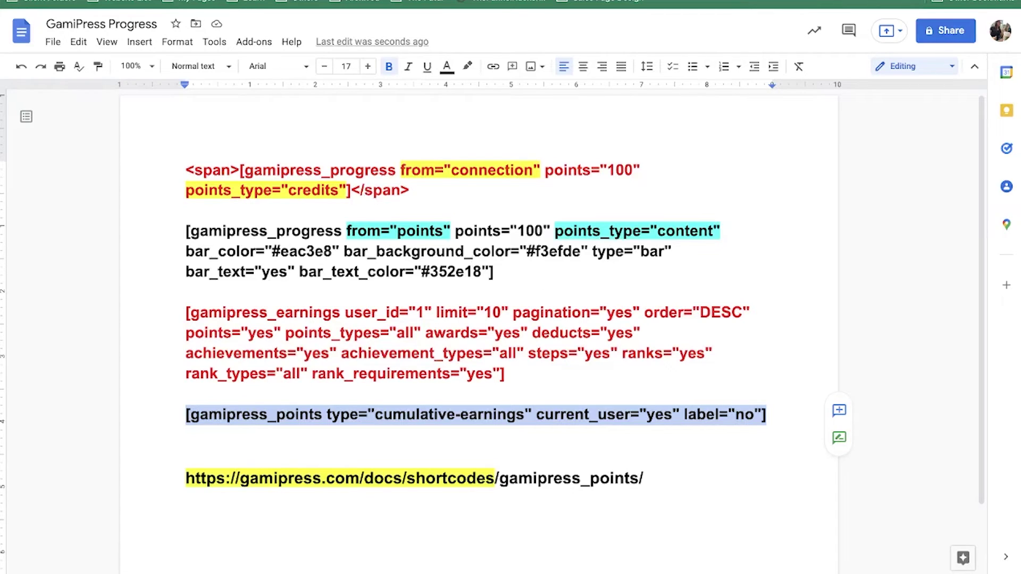
Close the page search in the gamipress_points documentation and review the attributes, example shortcode and Showing site points section
{"action": "key", "text": "ctrl+Tab"}
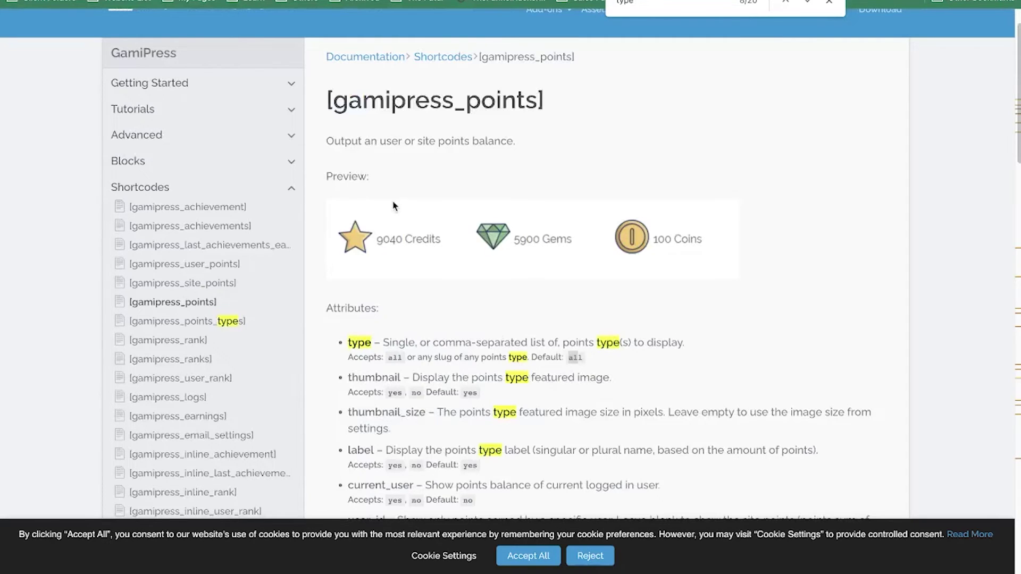
{"action": "left_click", "coordinate": [829, 3]}
{"action": "scroll", "coordinate": [457, 367], "scroll_direction": "down", "scroll_amount": 5}
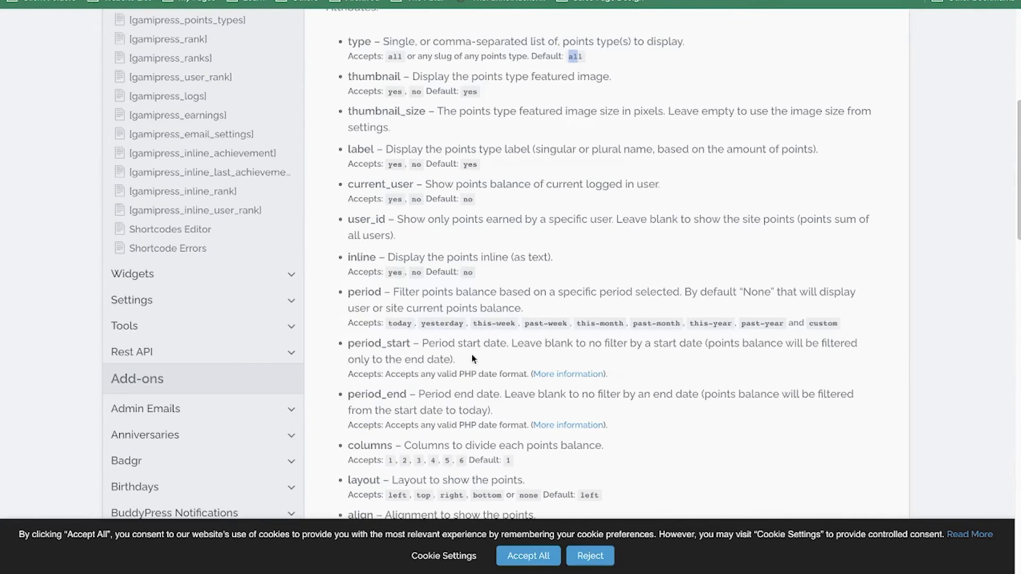
{"action": "scroll", "coordinate": [559, 372], "scroll_direction": "up", "scroll_amount": 3}
{"action": "scroll", "coordinate": [532, 372], "scroll_direction": "down", "scroll_amount": 12}
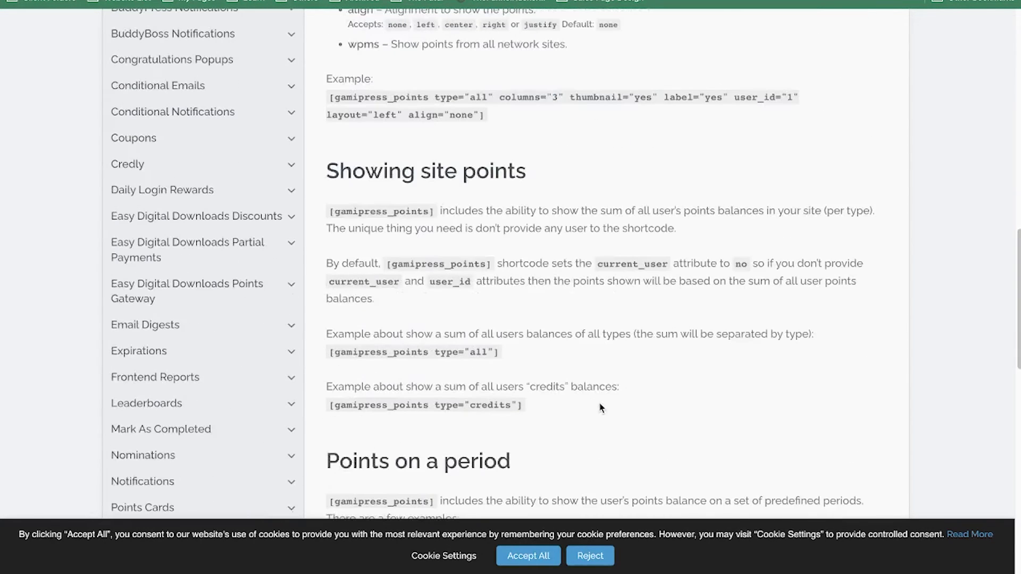
{"action": "scroll", "coordinate": [646, 367], "scroll_direction": "down", "scroll_amount": 2}
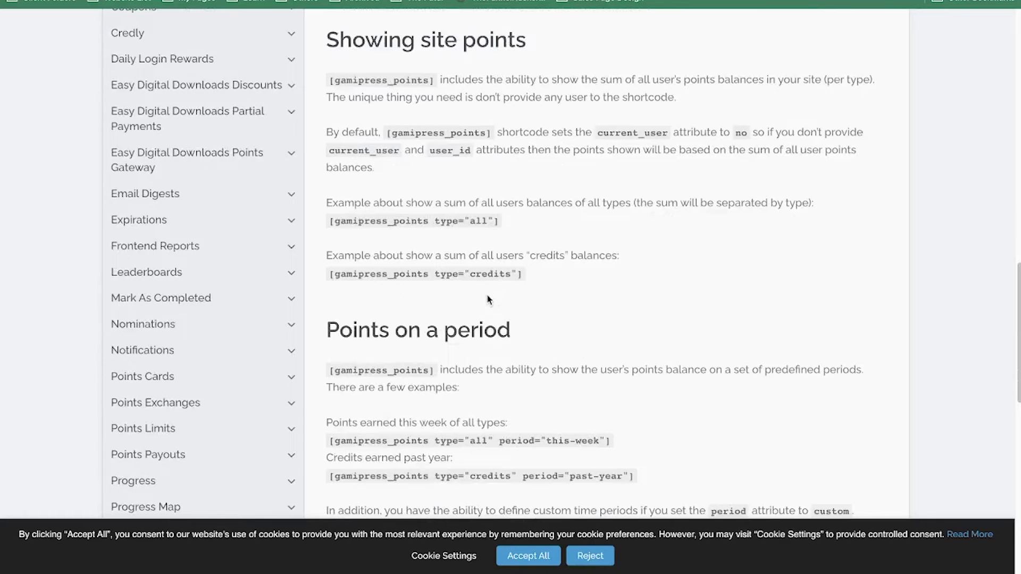
Examine the custom period shortcode examples in the Points on a period section of the documentation
{"action": "scroll", "coordinate": [577, 284], "scroll_direction": "down", "scroll_amount": 3}
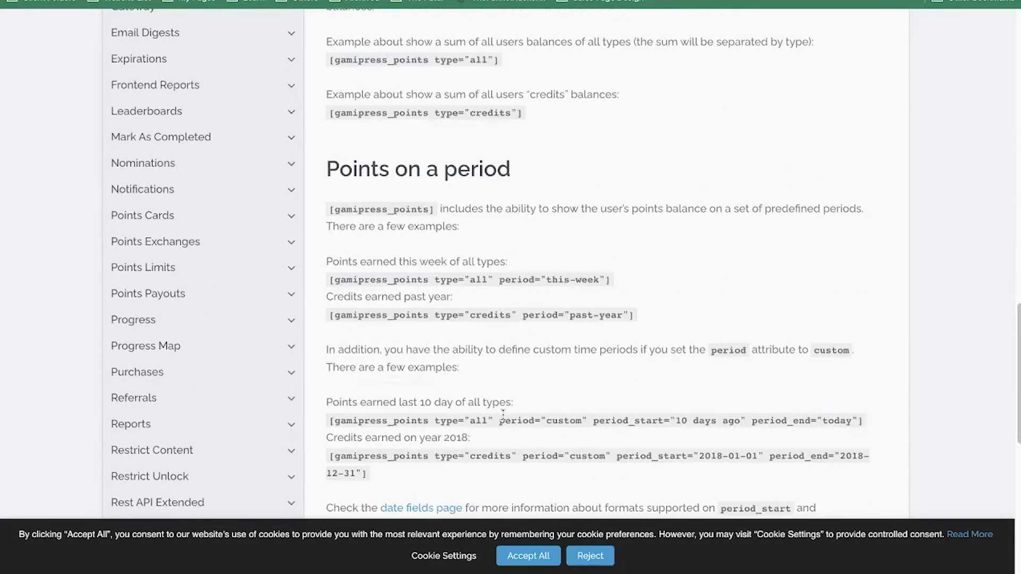
{"action": "scroll", "coordinate": [532, 383], "scroll_direction": "down", "scroll_amount": 2}
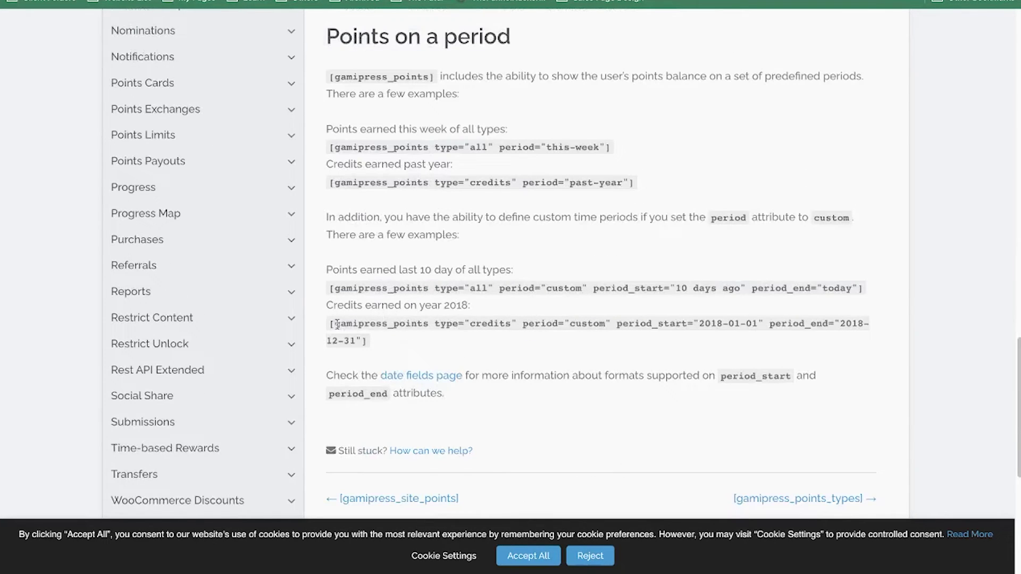
{"action": "left_click_drag", "start_coordinate": [330, 324], "coordinate": [351, 347]}
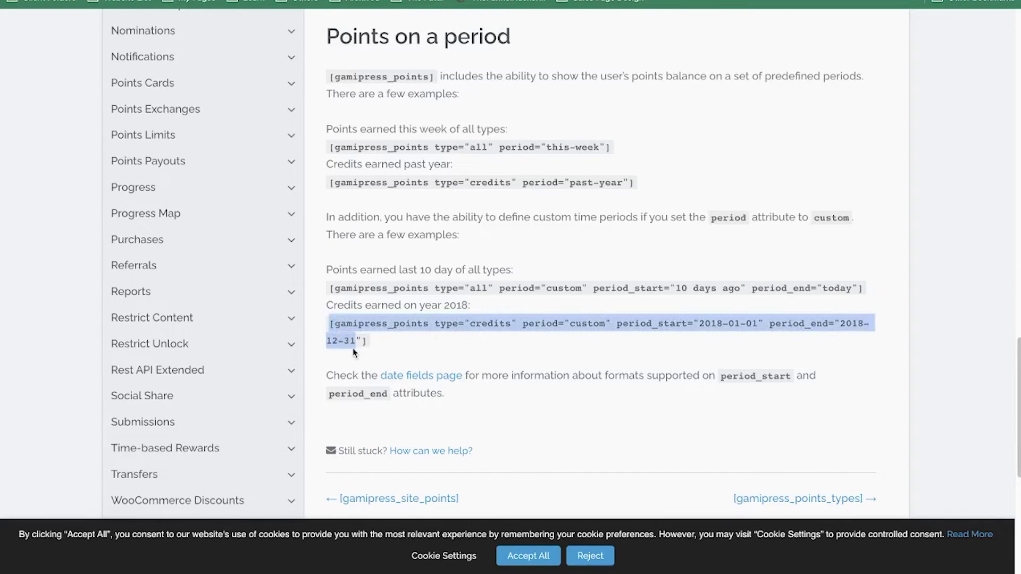
{"action": "left_click_drag", "start_coordinate": [325, 287], "coordinate": [896, 294]}
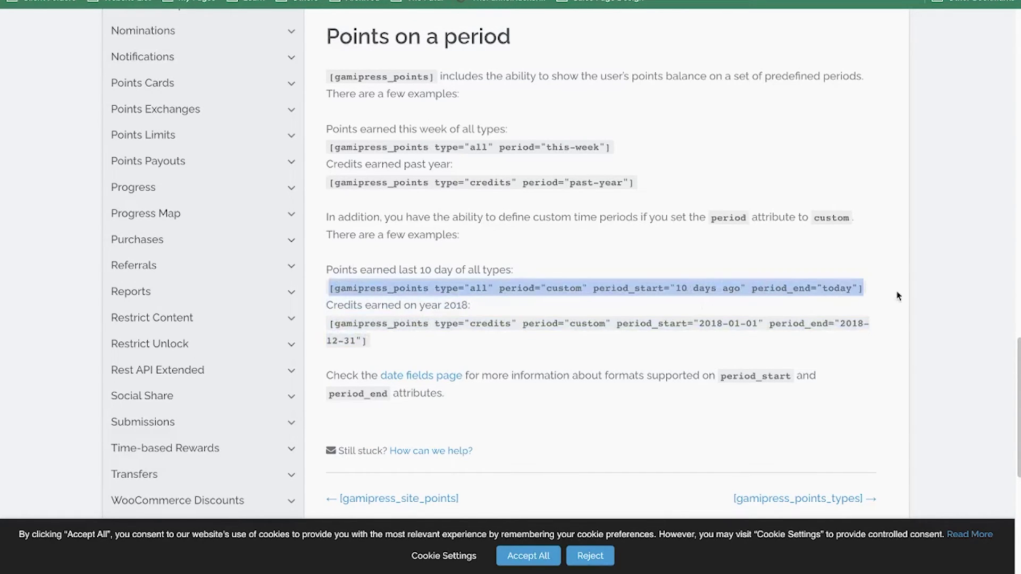
Examine the custom period attributes in the last-10-days example and the period entries in the gamipress_points attribute list
{"action": "left_click", "coordinate": [520, 288]}
{"action": "left_click_drag", "start_coordinate": [500, 287], "coordinate": [828, 286]}
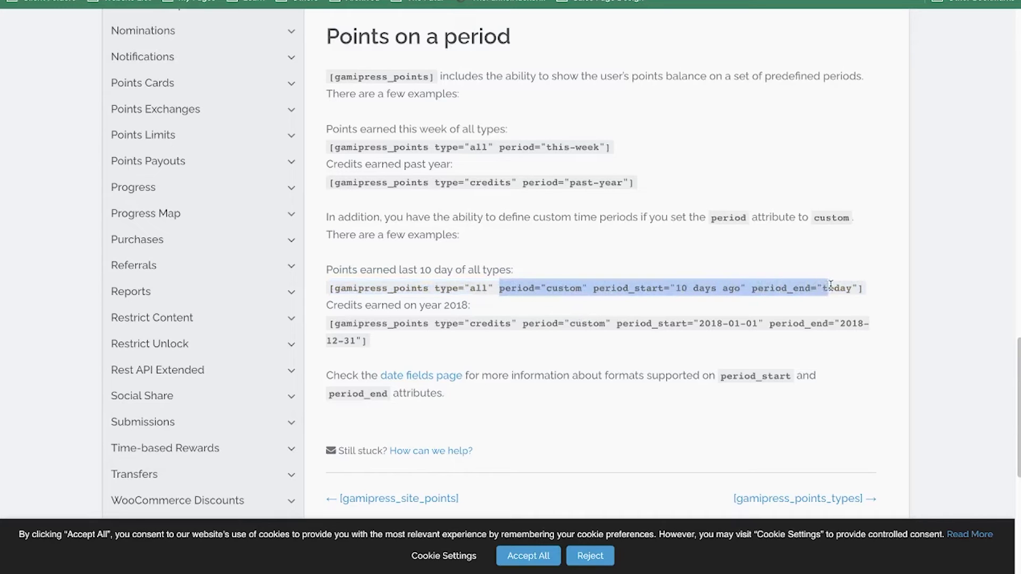
{"action": "scroll", "coordinate": [411, 363], "scroll_direction": "up", "scroll_amount": 15}
{"action": "scroll", "coordinate": [443, 308], "scroll_direction": "up", "scroll_amount": 5}
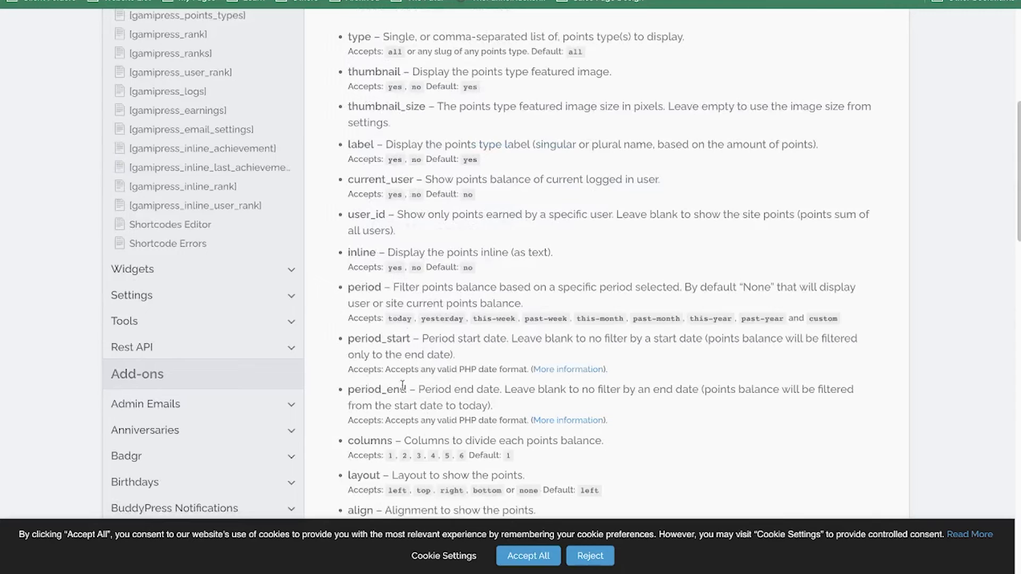
{"action": "scroll", "coordinate": [380, 458], "scroll_direction": "down", "scroll_amount": 2}
{"action": "scroll", "coordinate": [407, 389], "scroll_direction": "up", "scroll_amount": 6}
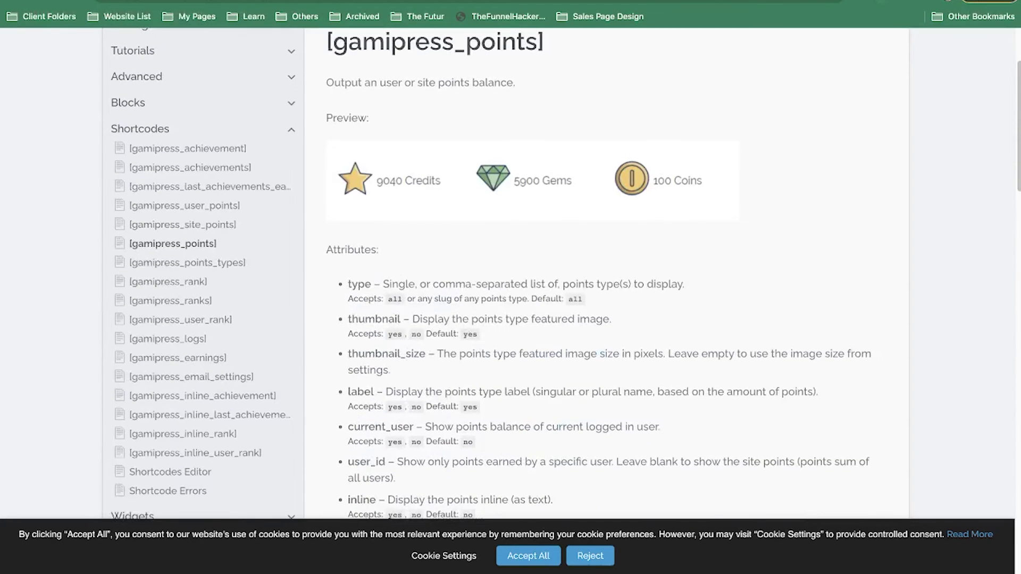
Return to the GamiPress Progress notes and review the bar color, type and text attributes of the black gamipress_progress shortcode
{"action": "left_click", "coordinate": [740, 6]}
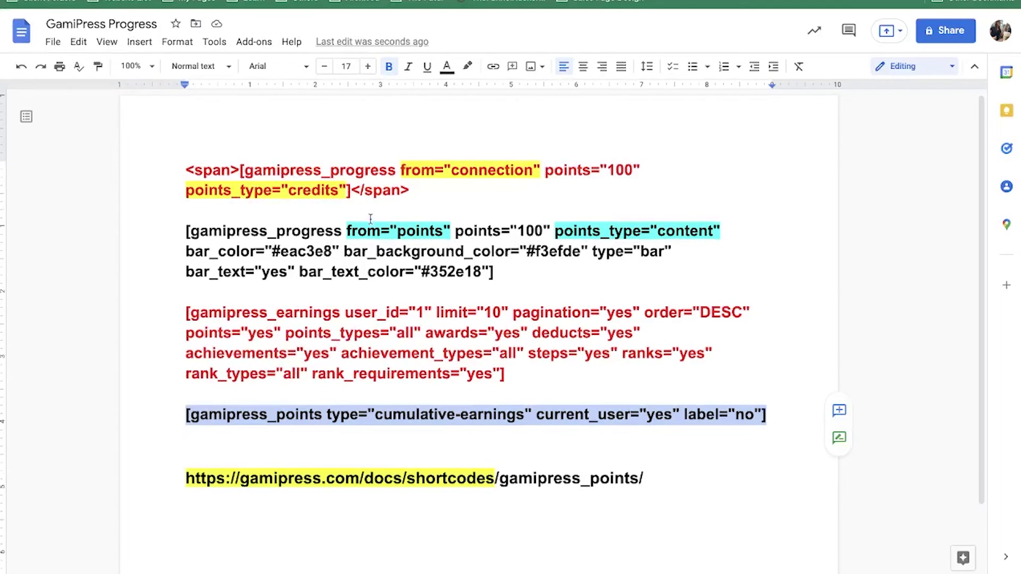
{"action": "left_click", "coordinate": [408, 230]}
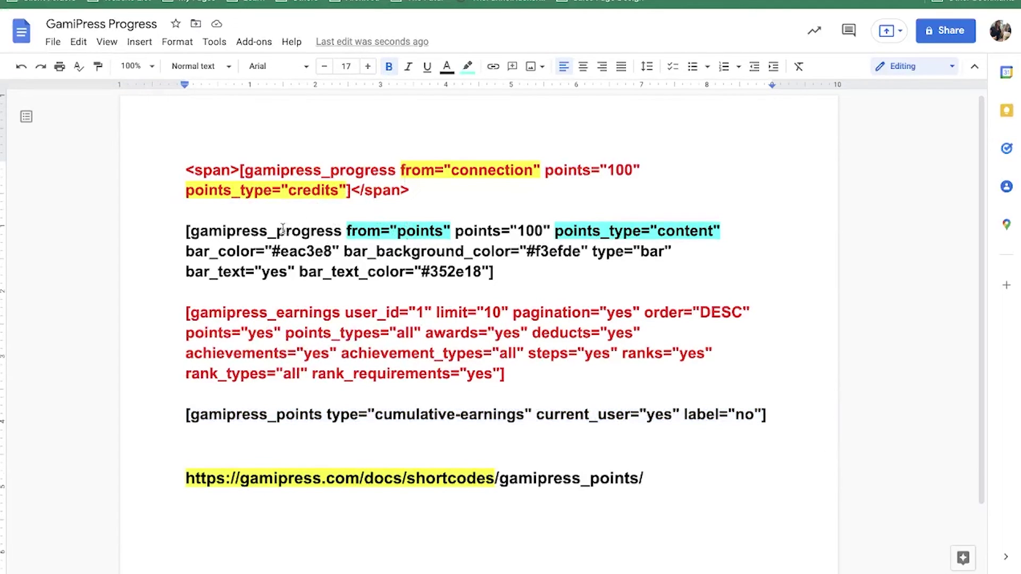
{"action": "left_click_drag", "start_coordinate": [493, 272], "coordinate": [180, 259]}
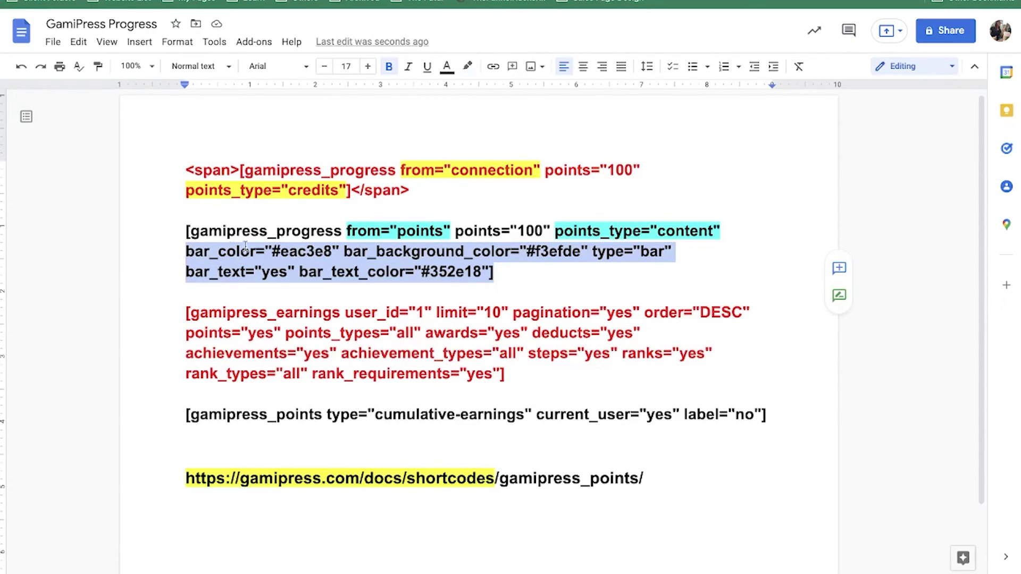
Review the label="no" and type="cumulative-earnings" attributes of the gamipress_points shortcode in the notes
{"action": "left_click_drag", "start_coordinate": [295, 415], "coordinate": [697, 415]}
{"action": "left_click_drag", "start_coordinate": [764, 414], "coordinate": [685, 412]}
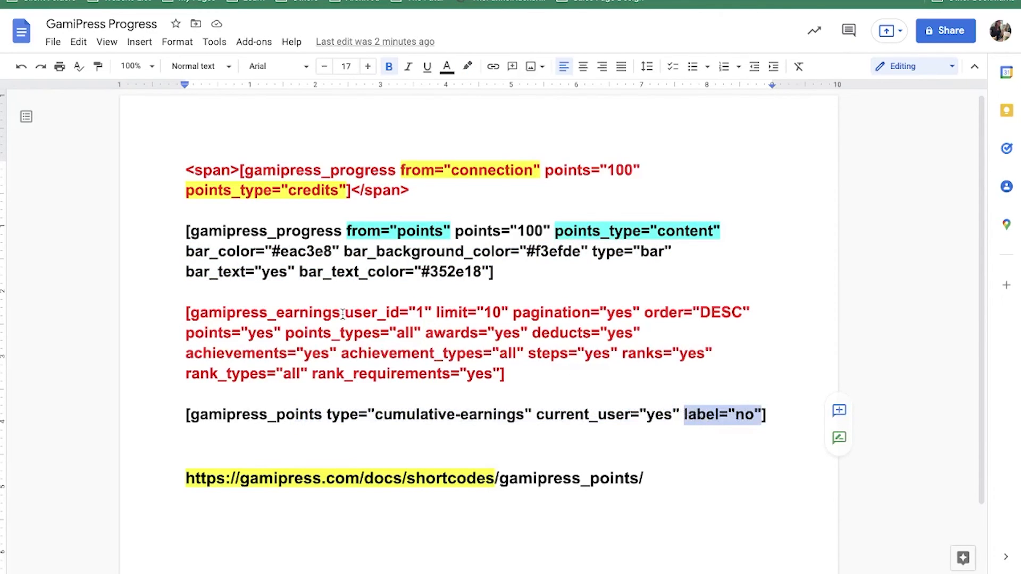
{"action": "left_click", "coordinate": [326, 415]}
{"action": "key", "text": "shift+Up"}
{"action": "left_click", "coordinate": [533, 406], "text": "shift"}
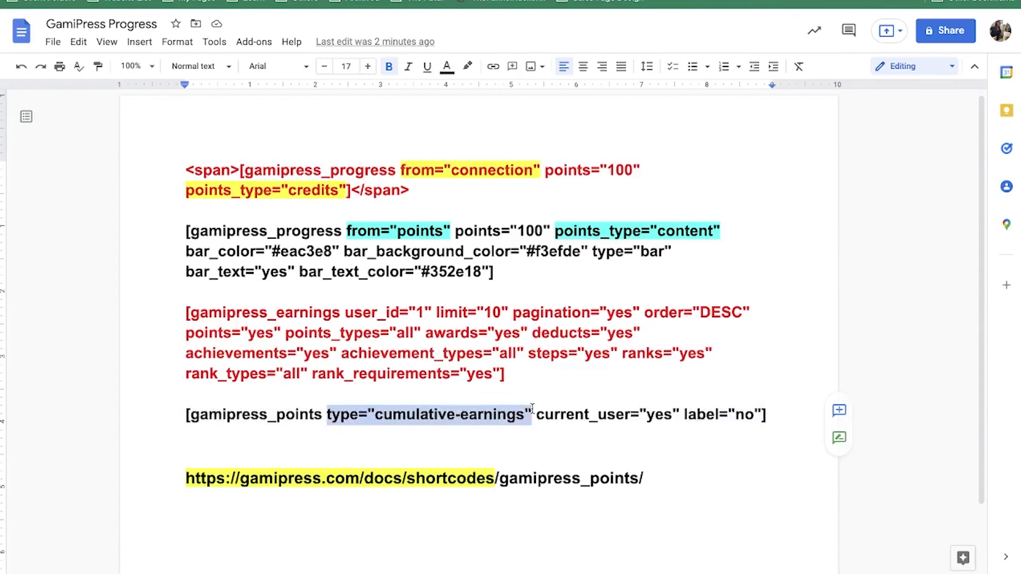
{"action": "left_click", "coordinate": [131, 168]}
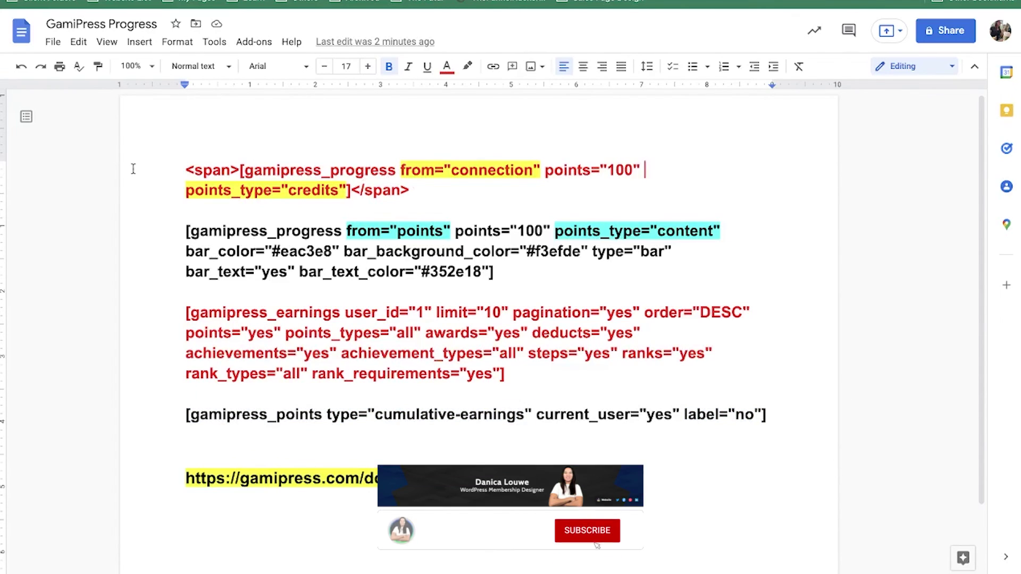